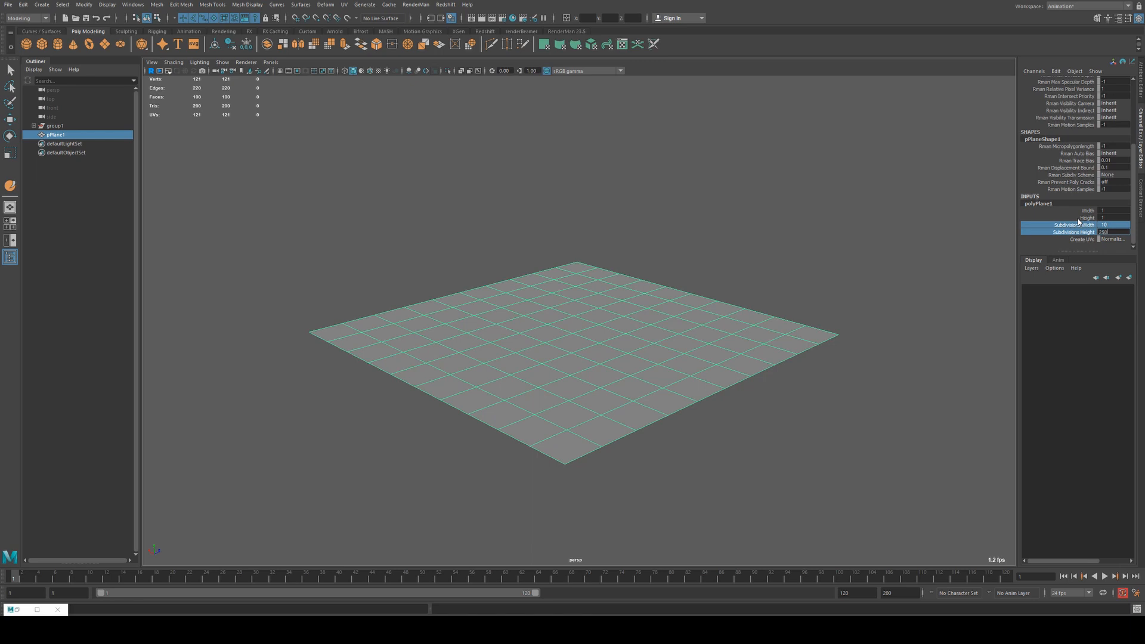
Step: Set both the width and height subdivisions of the plane to 250
key("Return")
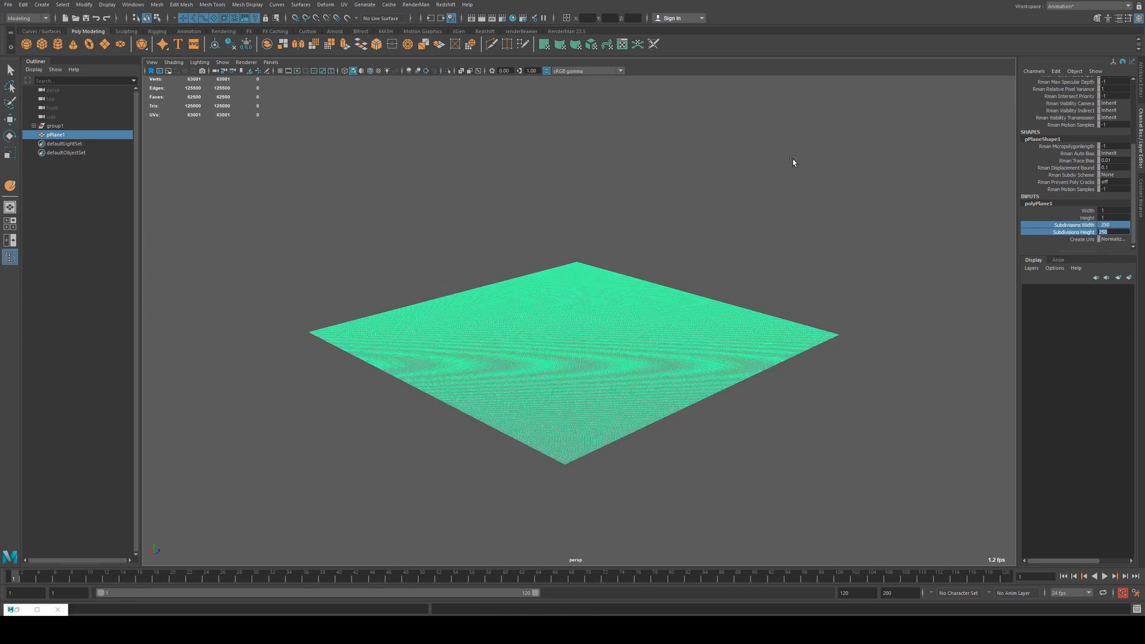
left_click(642, 225)
left_click_drag(641, 225, 601, 242, "alt")
left_click(584, 254)
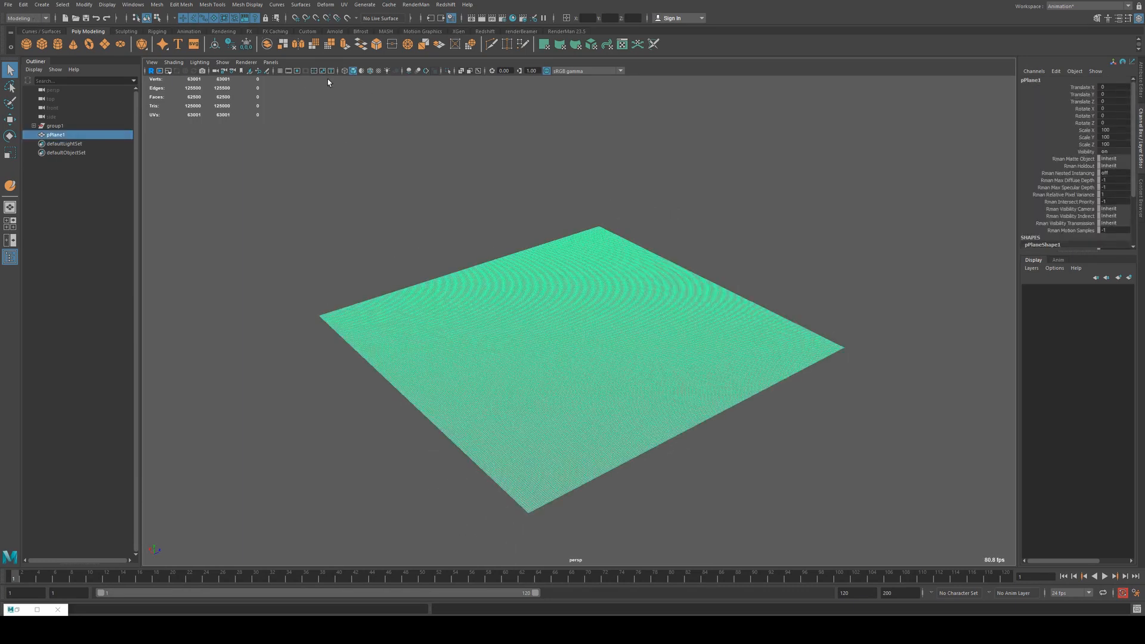
Step: Add a Texture deformer to the plane with UV point space and Handle direction
left_click(326, 5)
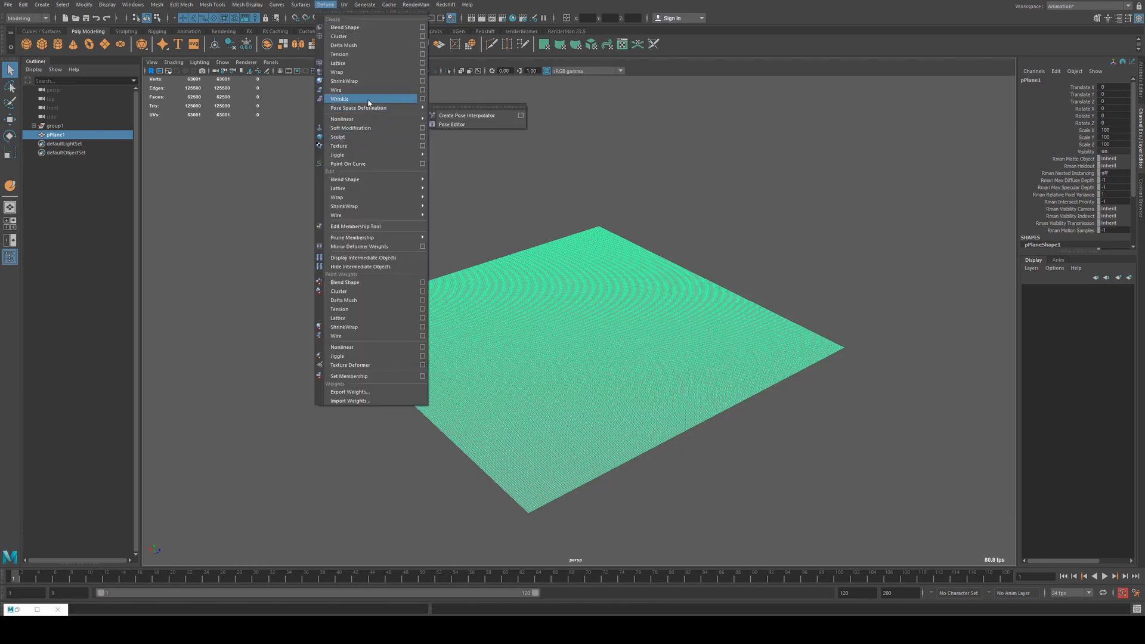
left_click(422, 145)
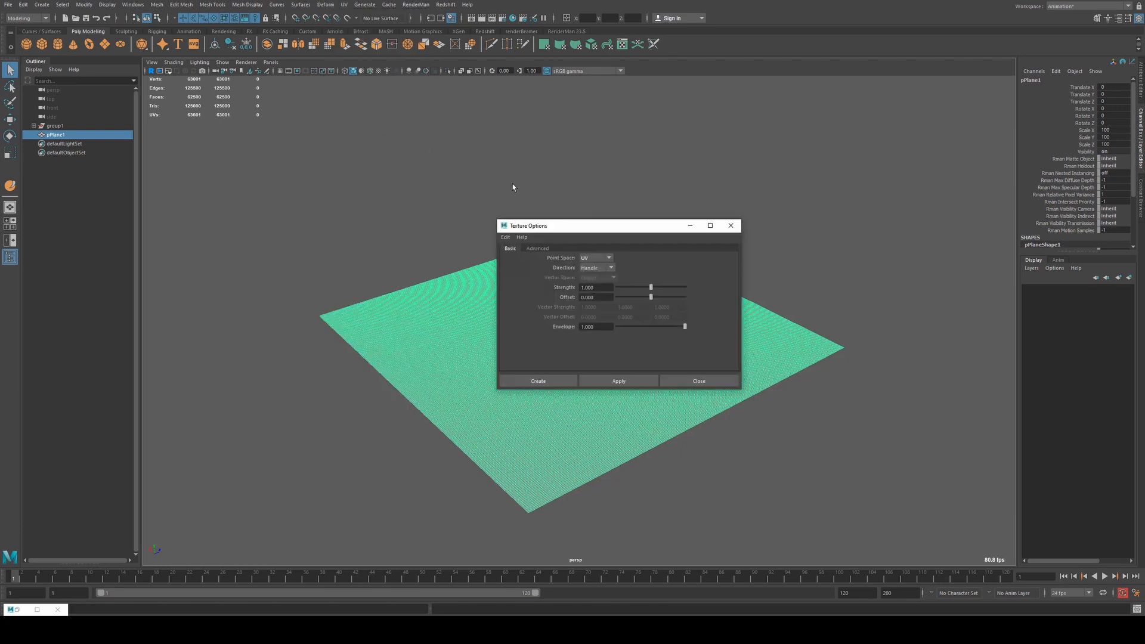
left_click(505, 240)
left_click(514, 255)
left_click(540, 381)
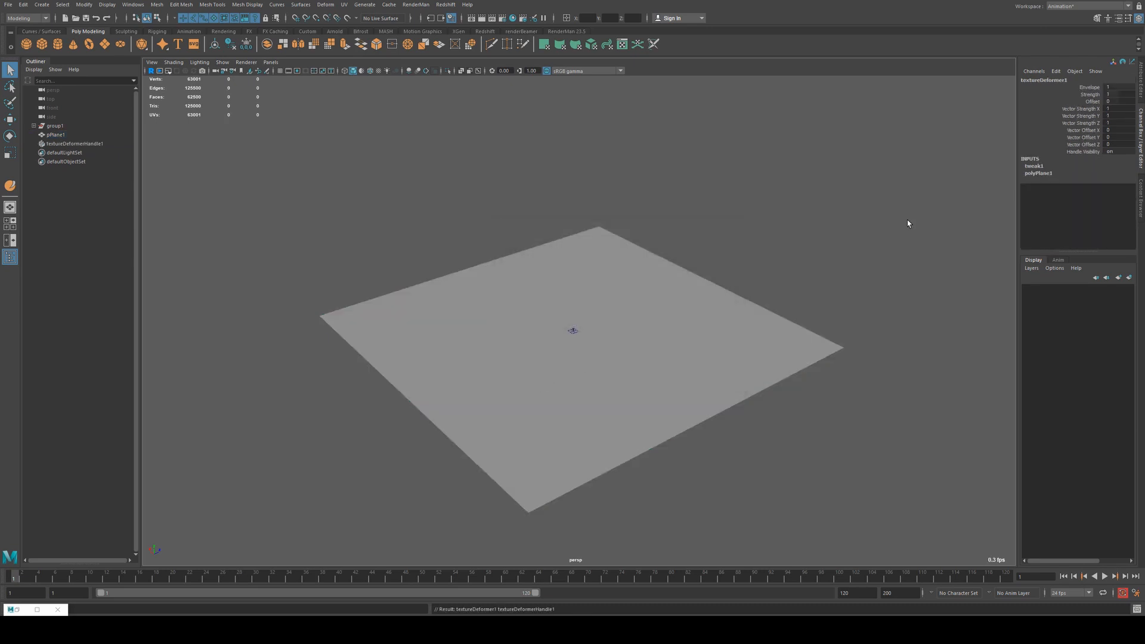
Step: Connect a File texture node to the texture deformer's Texture attribute
left_click(1136, 77)
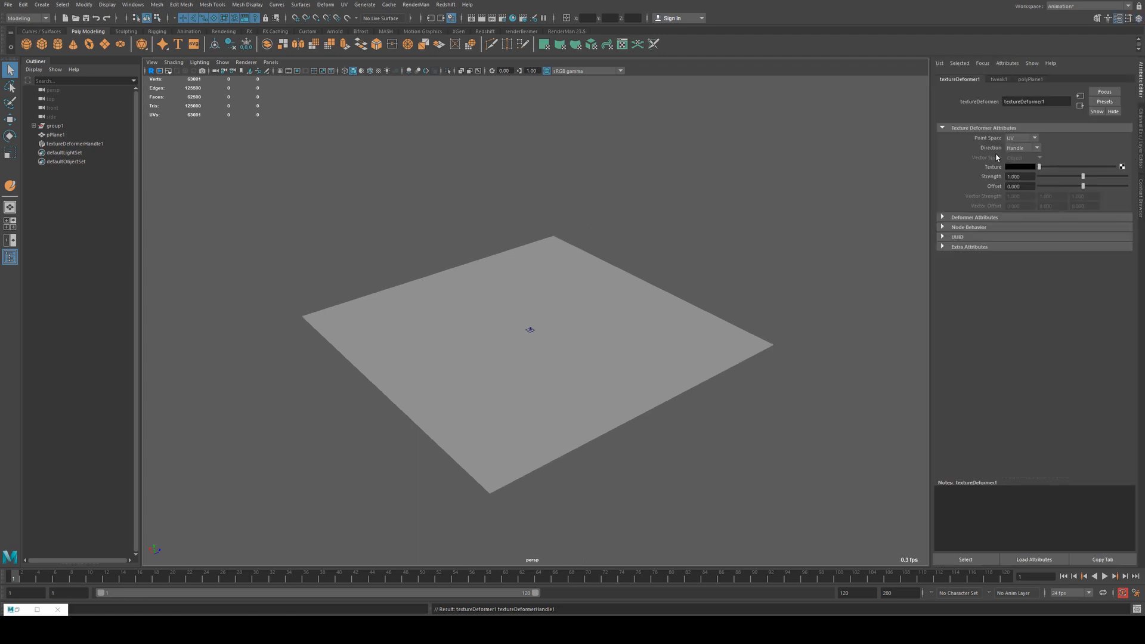
left_click(635, 286)
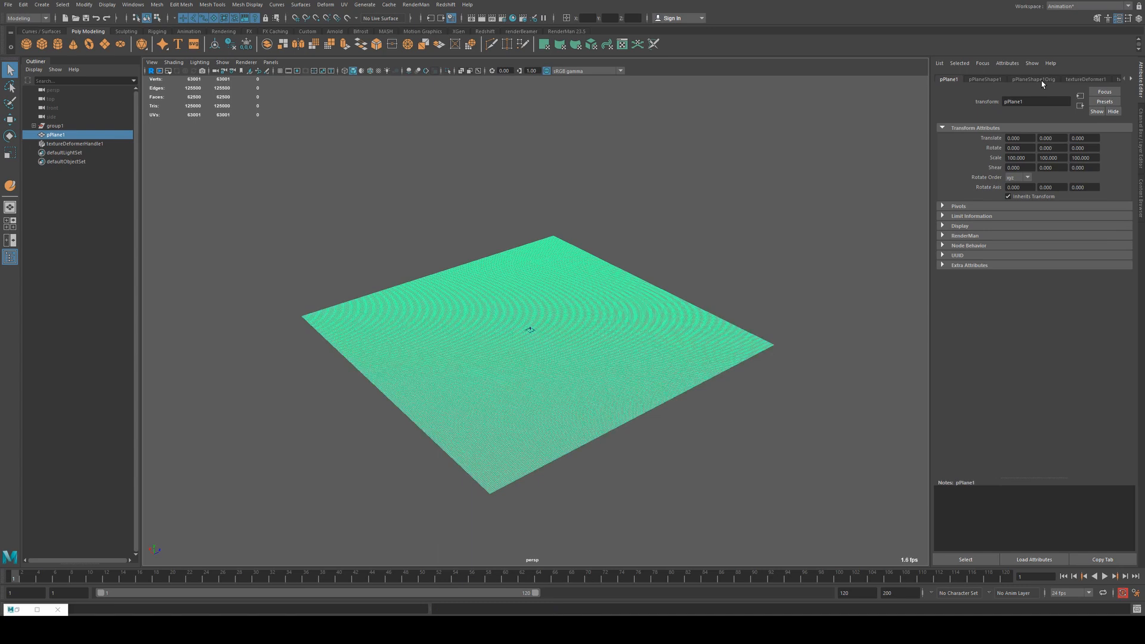
left_click(1130, 78)
left_click(984, 80)
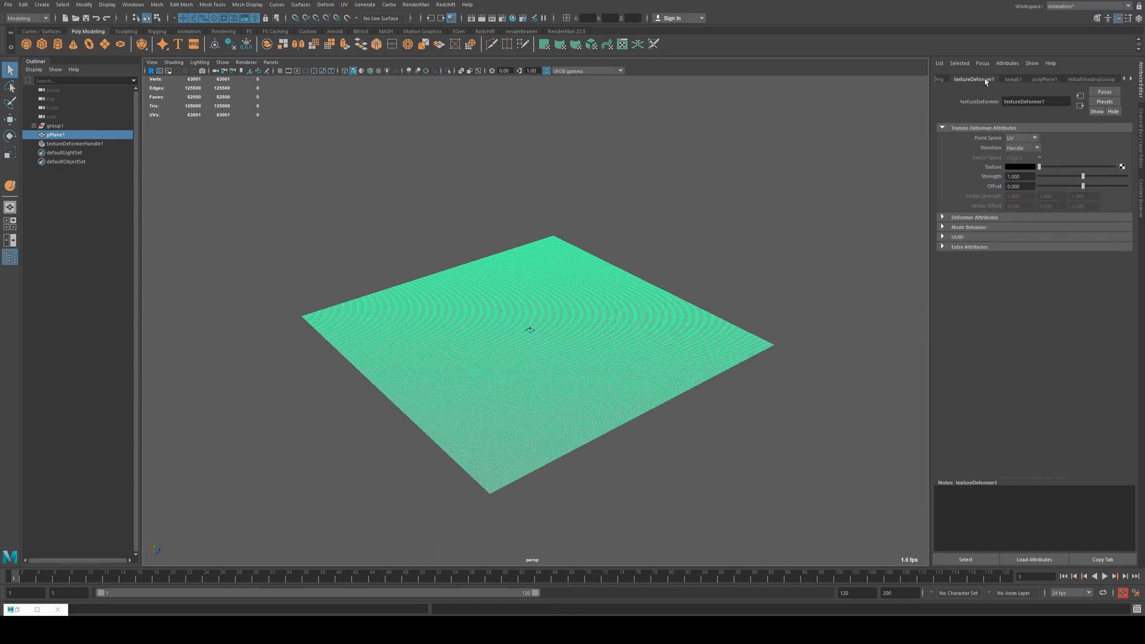
left_click(1123, 170)
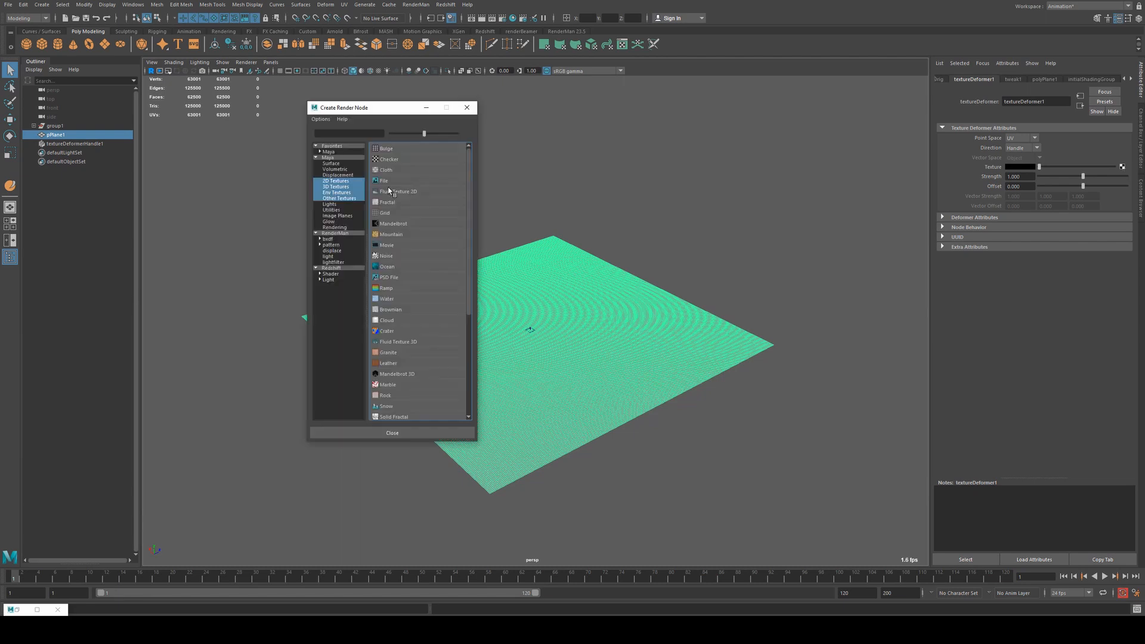
left_click(402, 186)
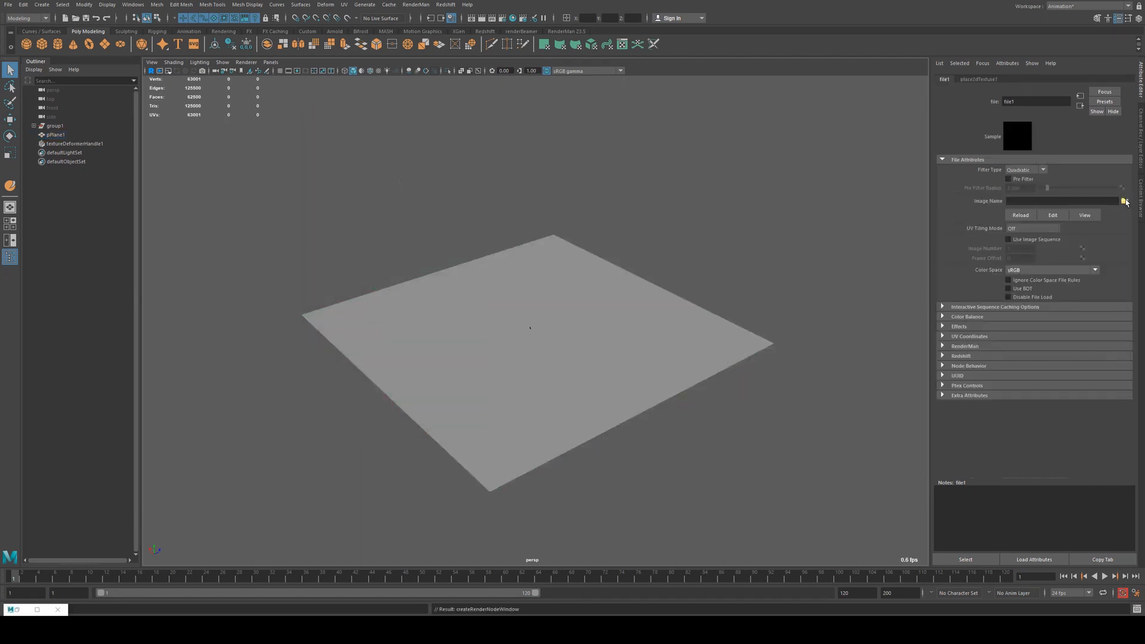
Step: Load landscape_4k_displacement.png from the Desktop as the File node's image
left_click(1124, 201)
left_click_drag(527, 177, 542, 173)
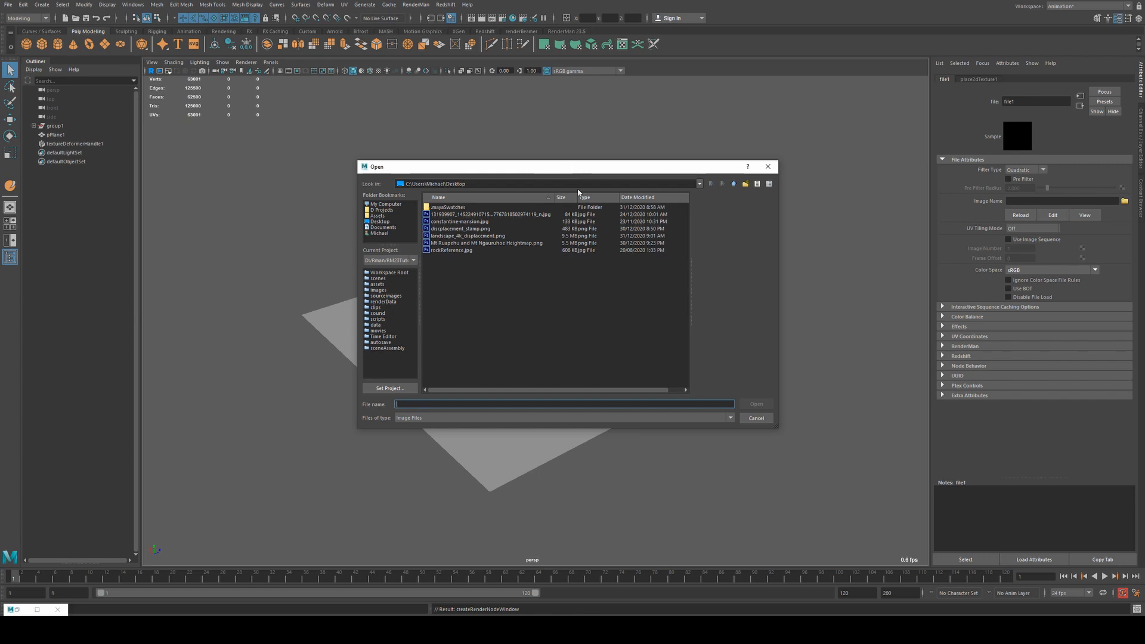
left_click(466, 243)
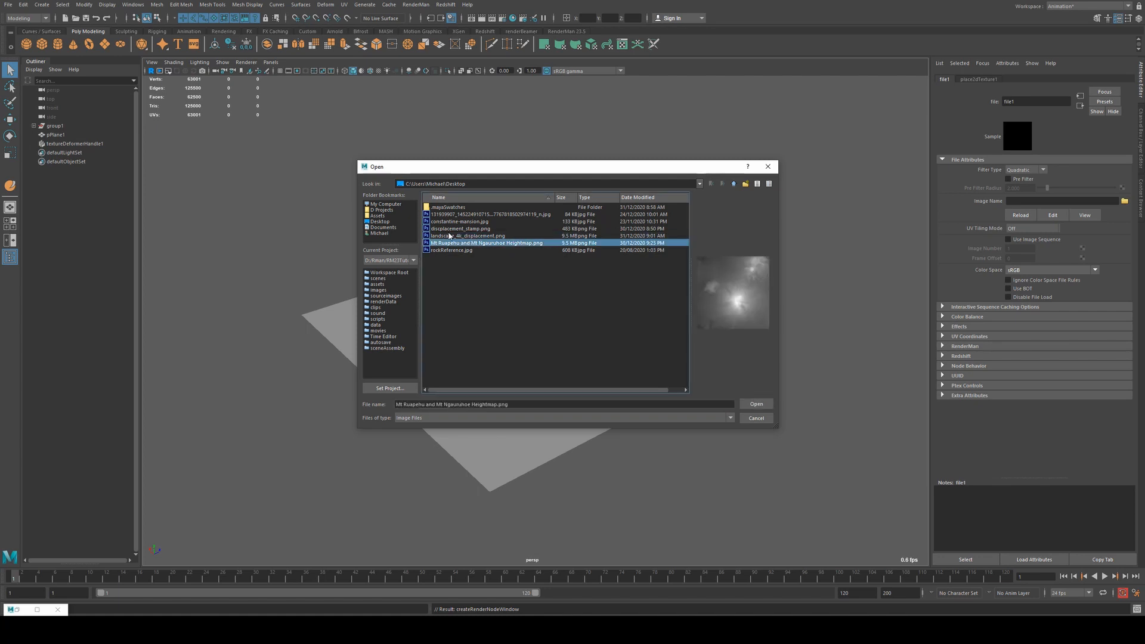
left_click(456, 228)
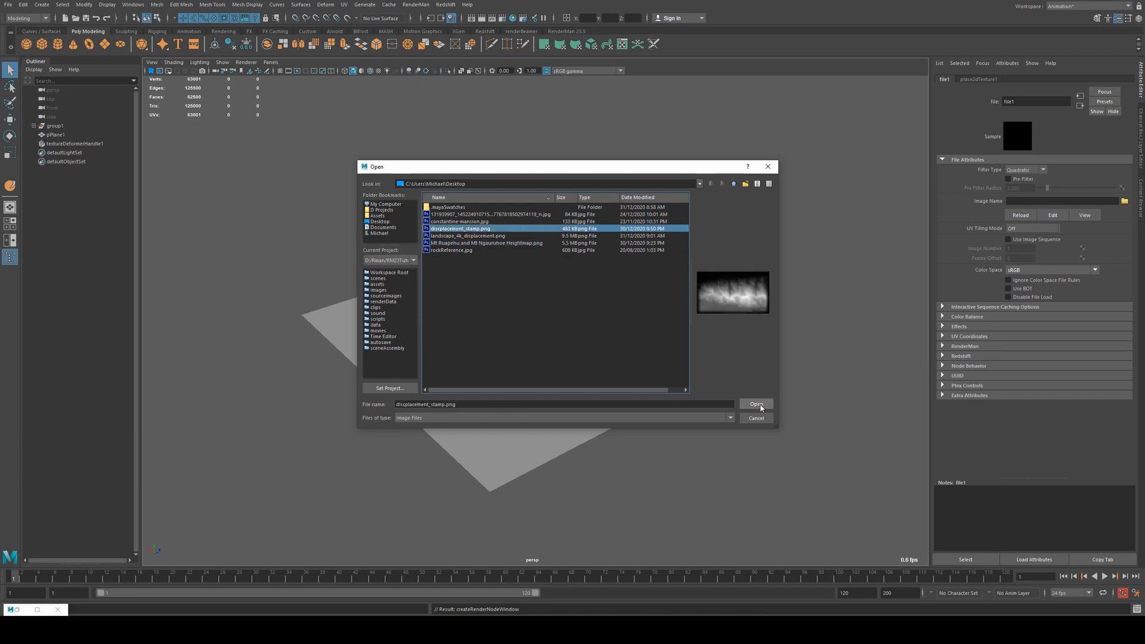
left_click(486, 221)
left_click(493, 215)
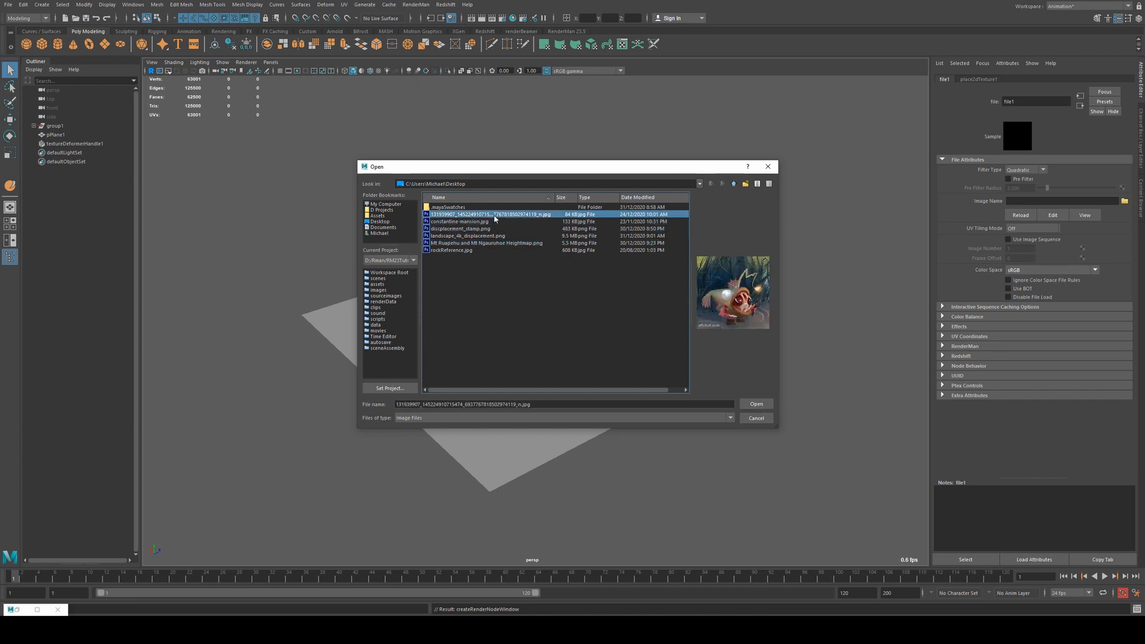
left_click(494, 236)
left_click(755, 403)
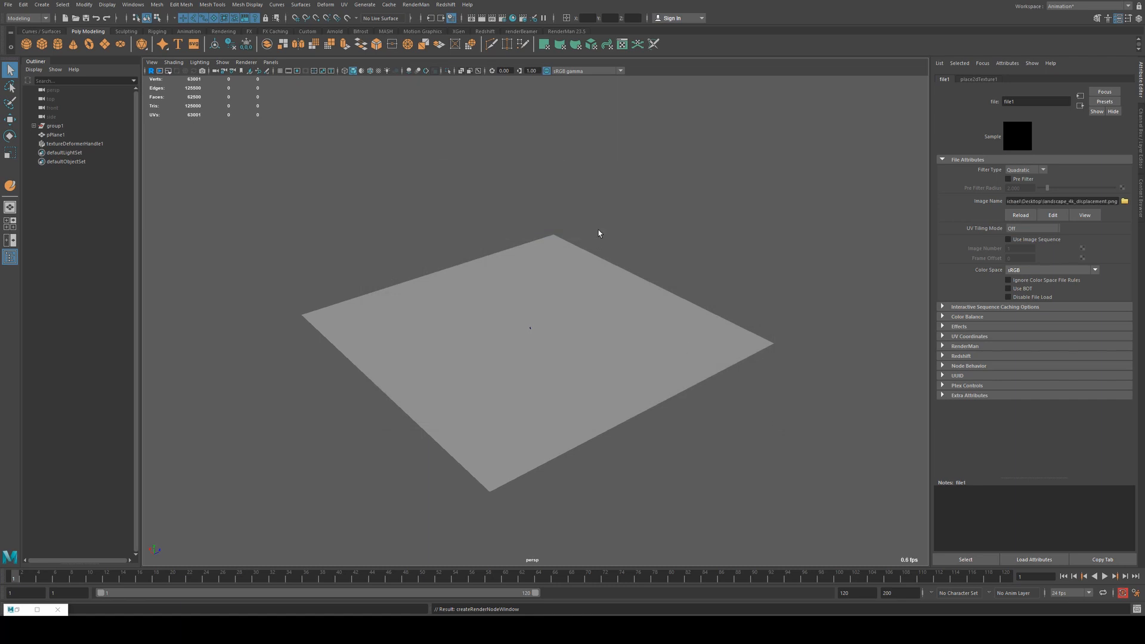
Step: Set the texture deformer's strength to 10 and inspect the displaced plane
left_click(562, 309)
left_click(611, 215)
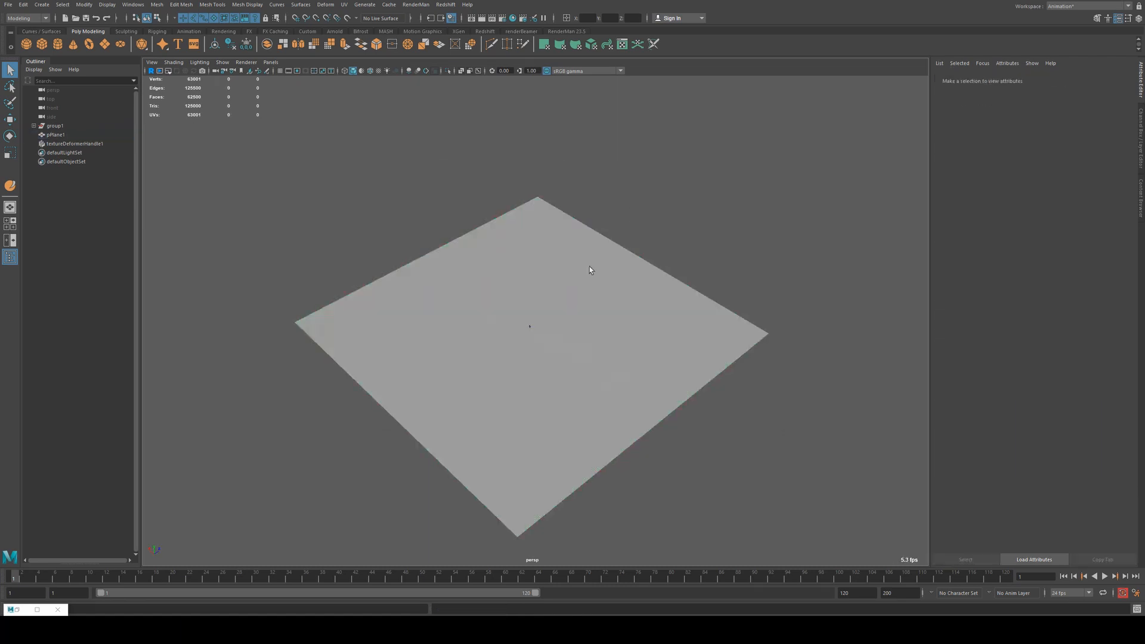
right_click_drag(568, 311, 789, 404, "alt")
right_click_drag(456, 292, 640, 348, "alt")
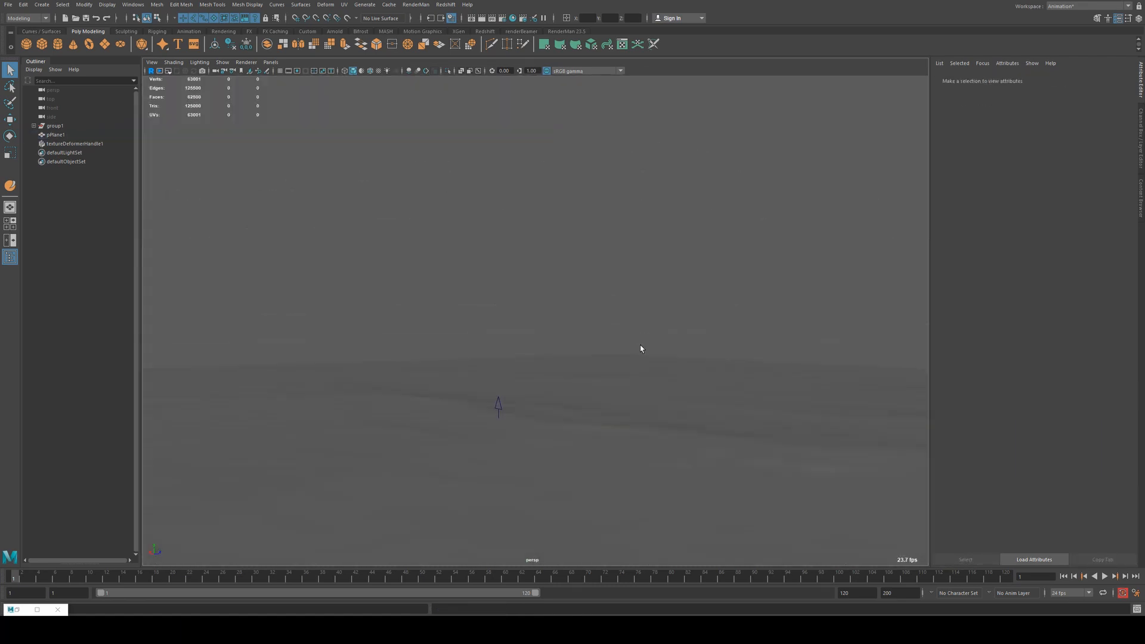
left_click(620, 386)
left_click(1020, 176)
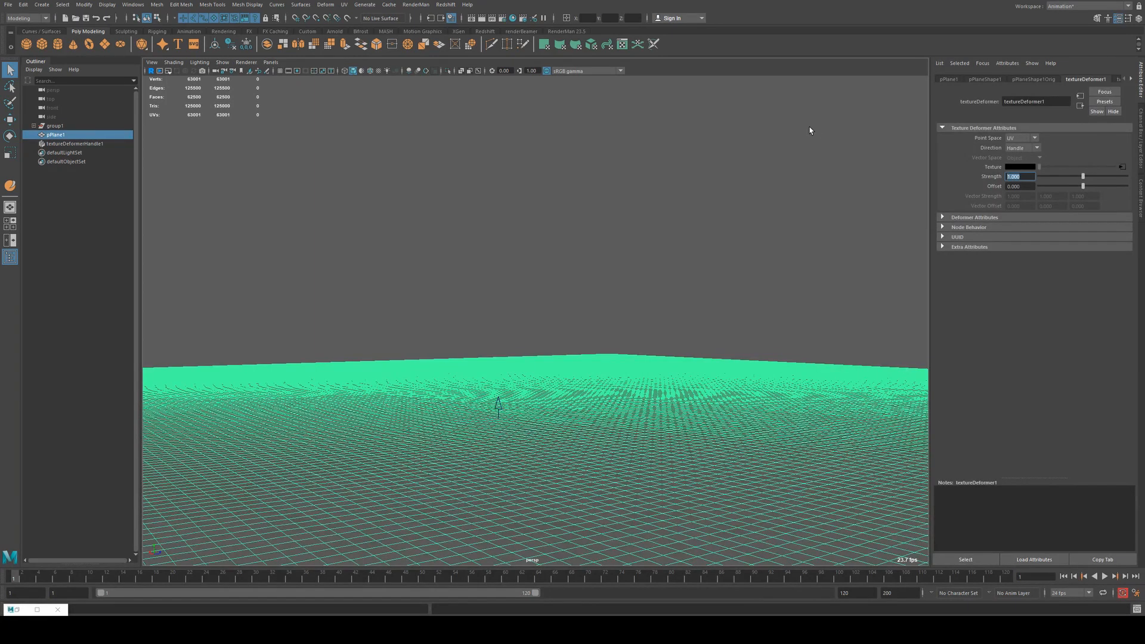
type("10")
key("Return")
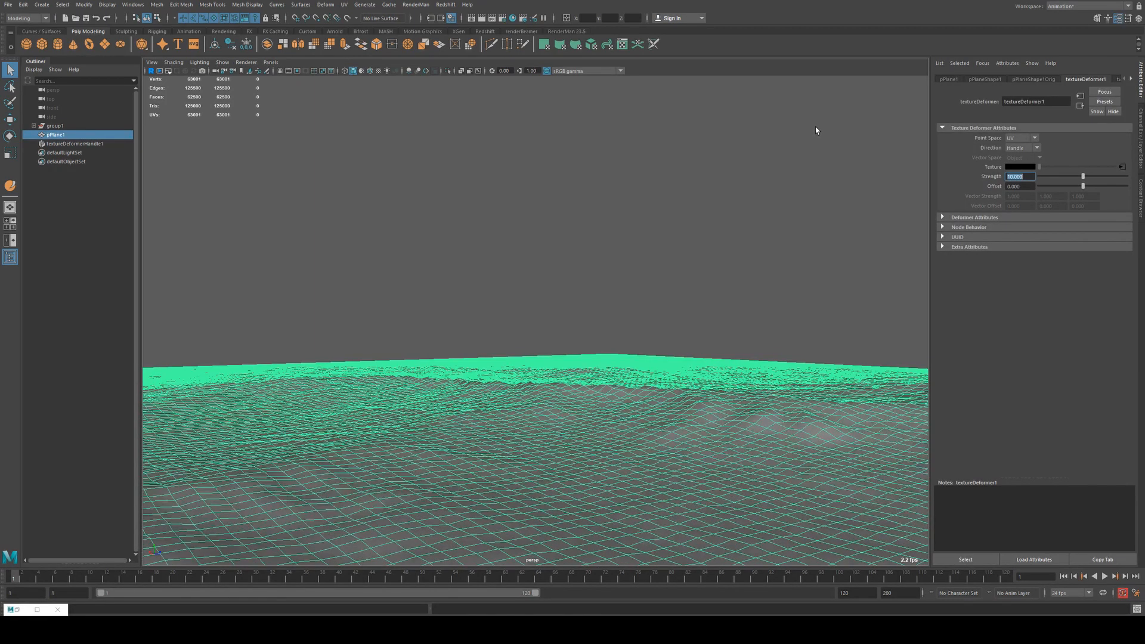
key("f")
left_click_drag(495, 269, 531, 283, "alt")
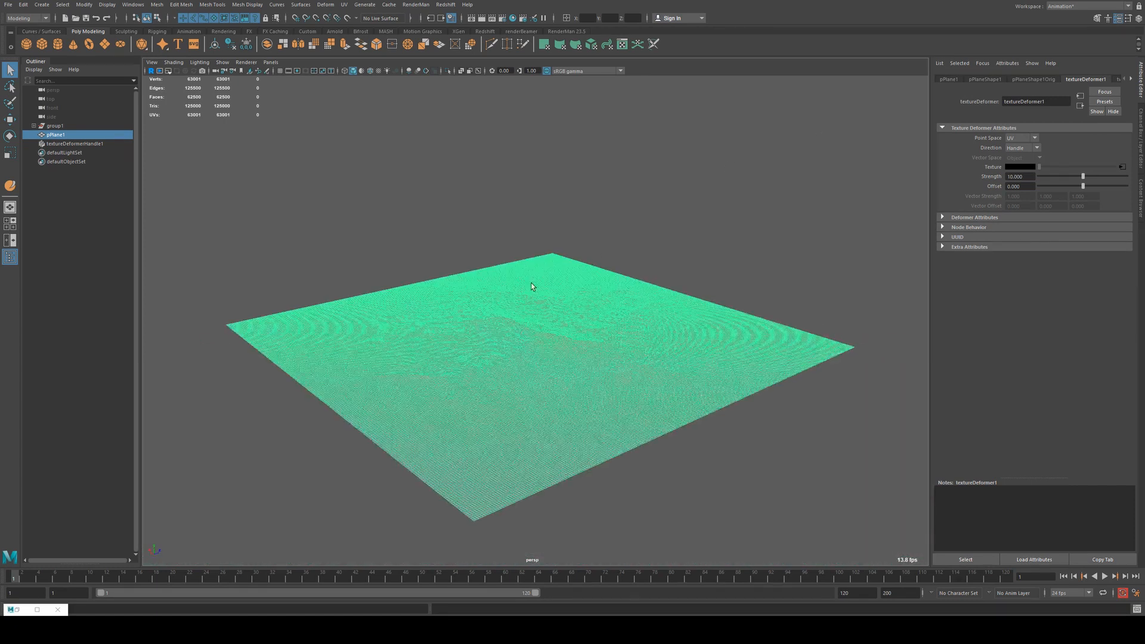
left_click(713, 219)
mouse_move(667, 249)
left_mouse_down("alt")
mouse_move(728, 241)
mouse_move(688, 251)
left_mouse_up("alt")
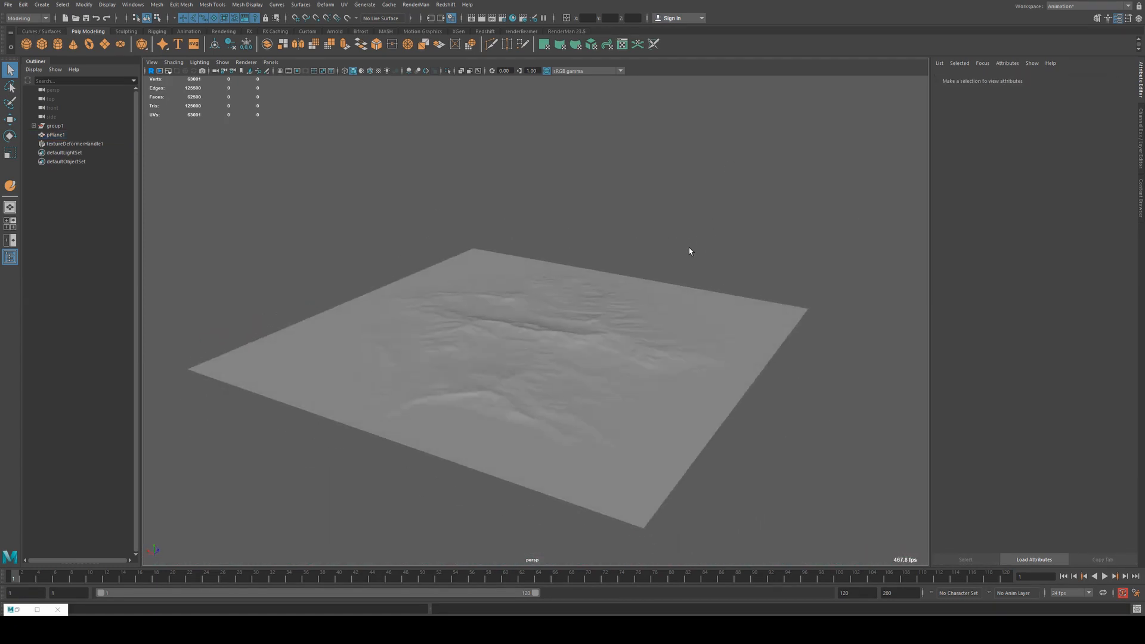
Step: Set the texture deformer's strength to 100 and inspect the mountain relief up close
key("ctrl+z")
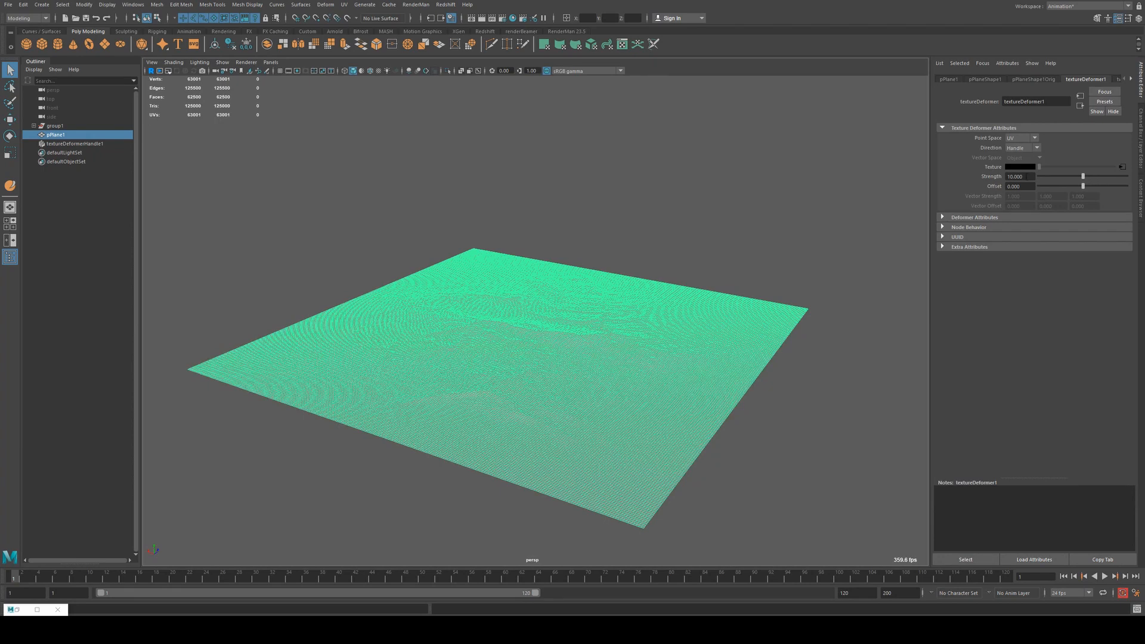
left_click_drag(1028, 178, 926, 159)
type("20")
key("Return")
left_click(865, 203)
left_click_drag(864, 202, 638, 217, "alt")
right_click_drag(544, 255, 781, 310, "alt")
middle_click_drag(539, 200, 561, 277, "alt")
left_click_drag(561, 277, 465, 268, "alt")
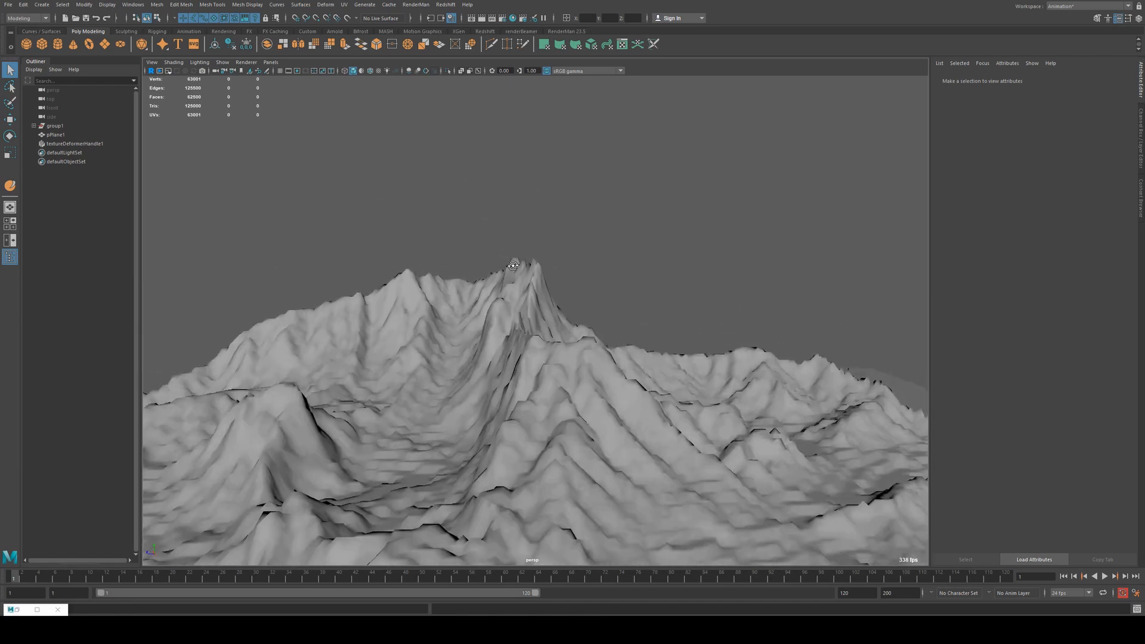
scroll(546, 223, "down", 3)
Step: Reduce the texture deformer's envelope to about 0.701 to soften the terrain height
left_click(556, 215)
left_click_drag(556, 215, 638, 258, "alt")
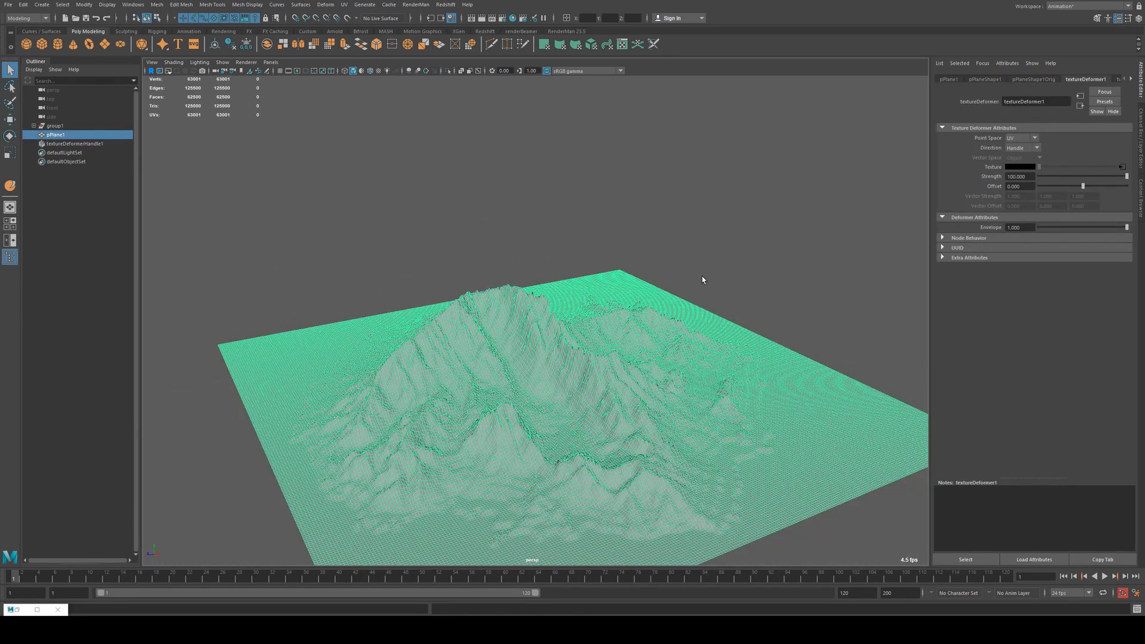
left_click_drag(1126, 230, 1100, 230)
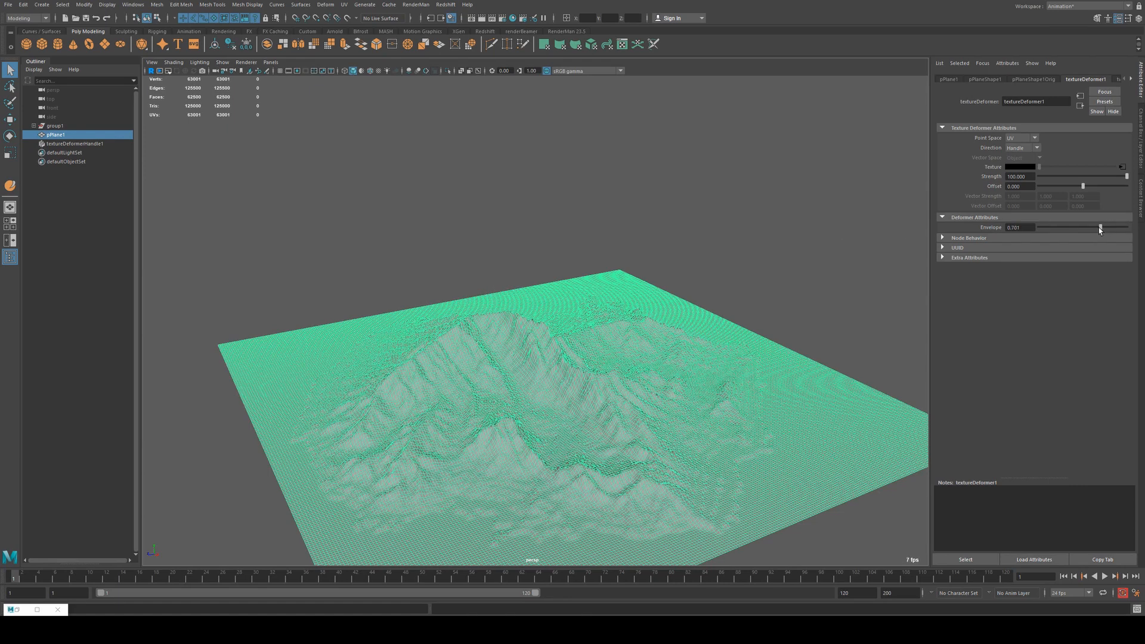
left_click(710, 271)
left_click_drag(710, 272, 587, 237, "alt")
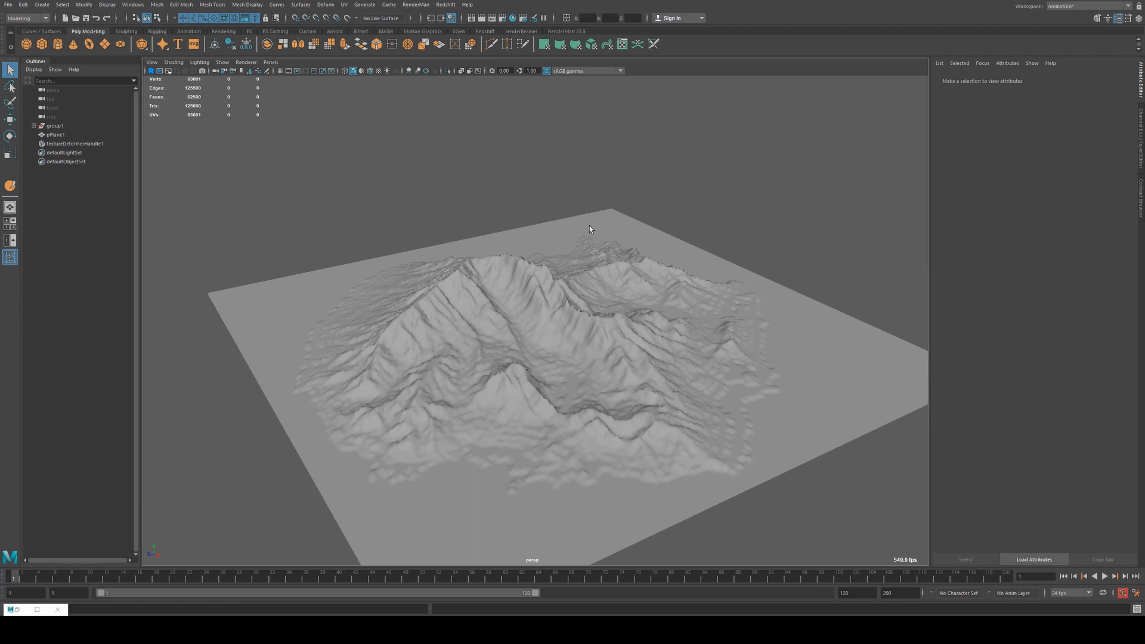
Step: In the plane shape's RenderMan settings, enable Prevent polygon cracking and set the subdivision scheme to Catmull-Clark
left_click(589, 225)
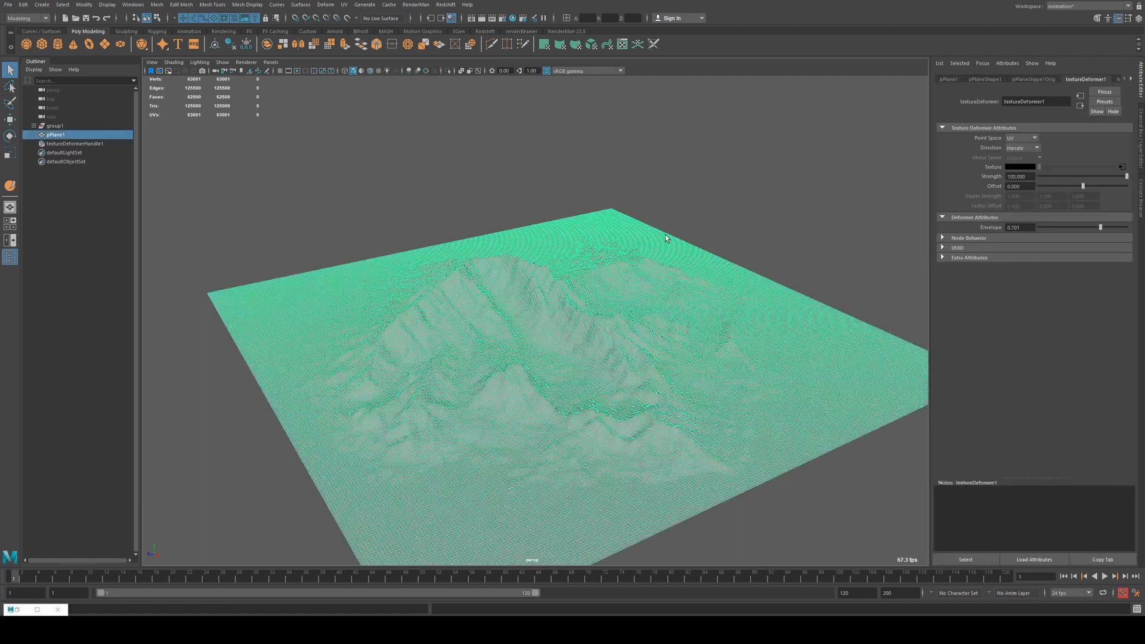
left_click(984, 78)
scroll(966, 179, "up", 3)
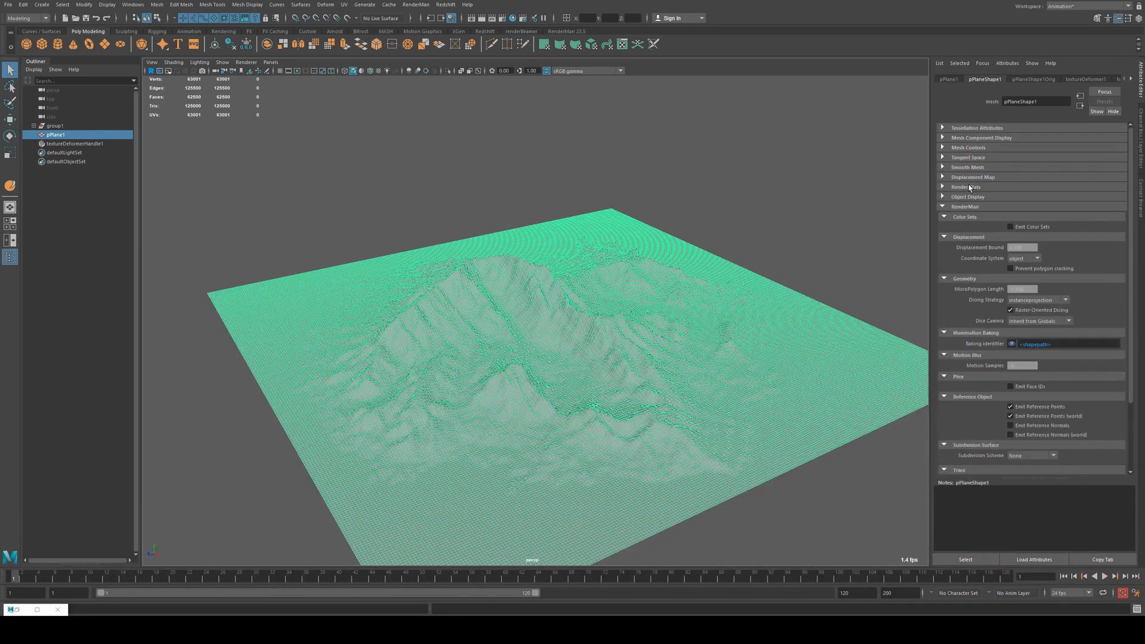
left_click(1010, 268)
scroll(974, 271, "down", 3)
left_click(1020, 375)
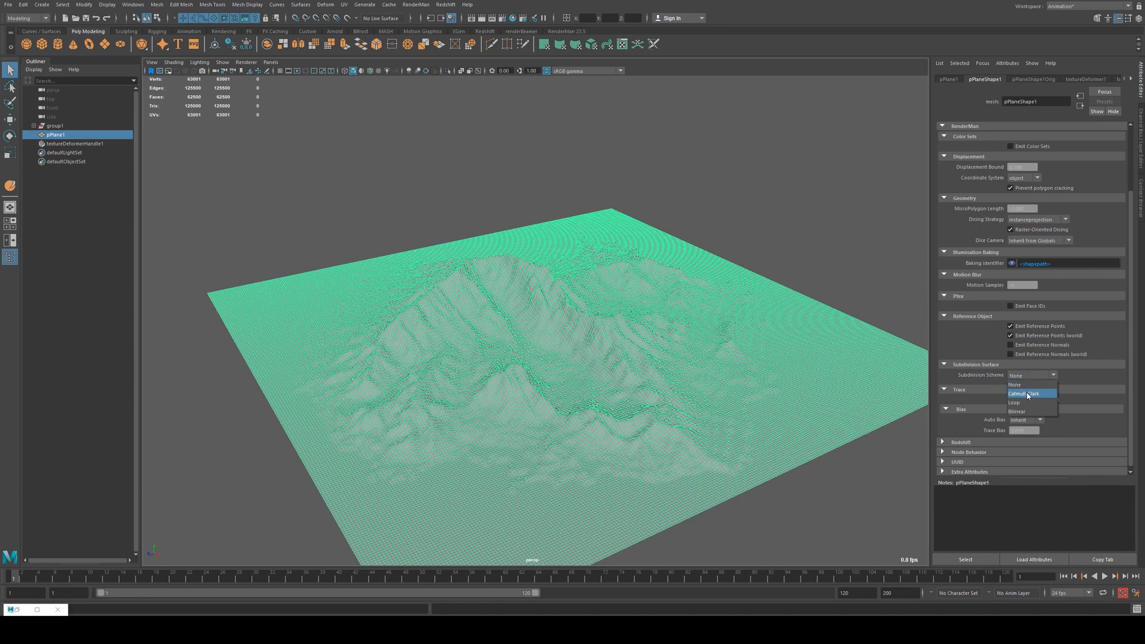
left_click(1018, 386)
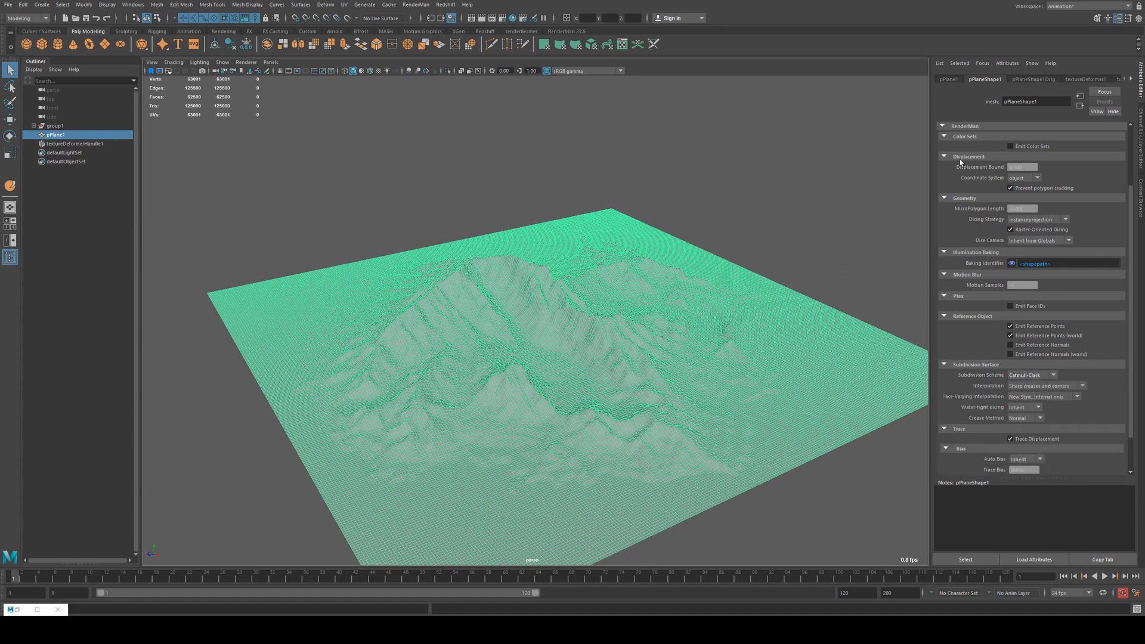
scroll(960, 162, "up", 2)
left_click(982, 181)
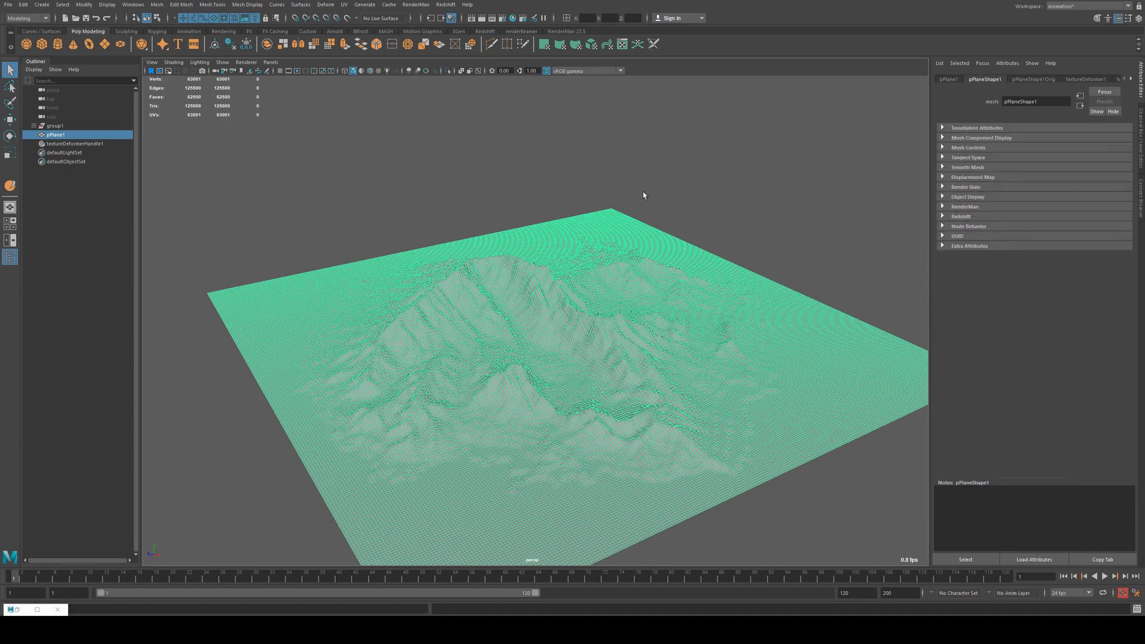
Step: Add a RenderMan PxrEnvDayLight to the scene to light the terrain
left_click(738, 213)
left_click(566, 31)
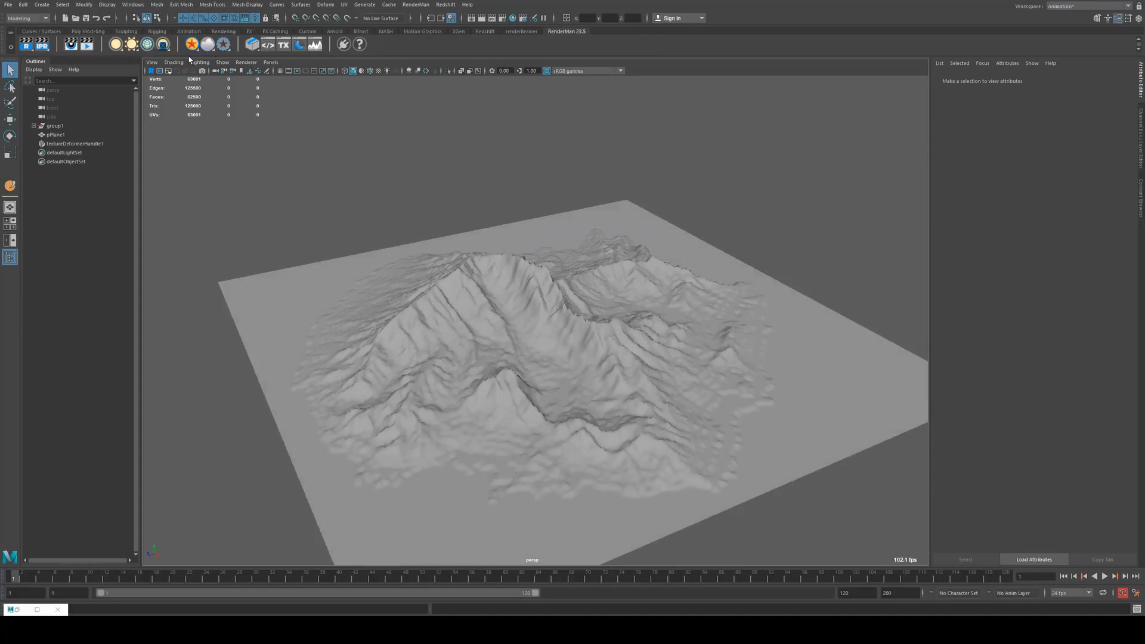
right_click(133, 45)
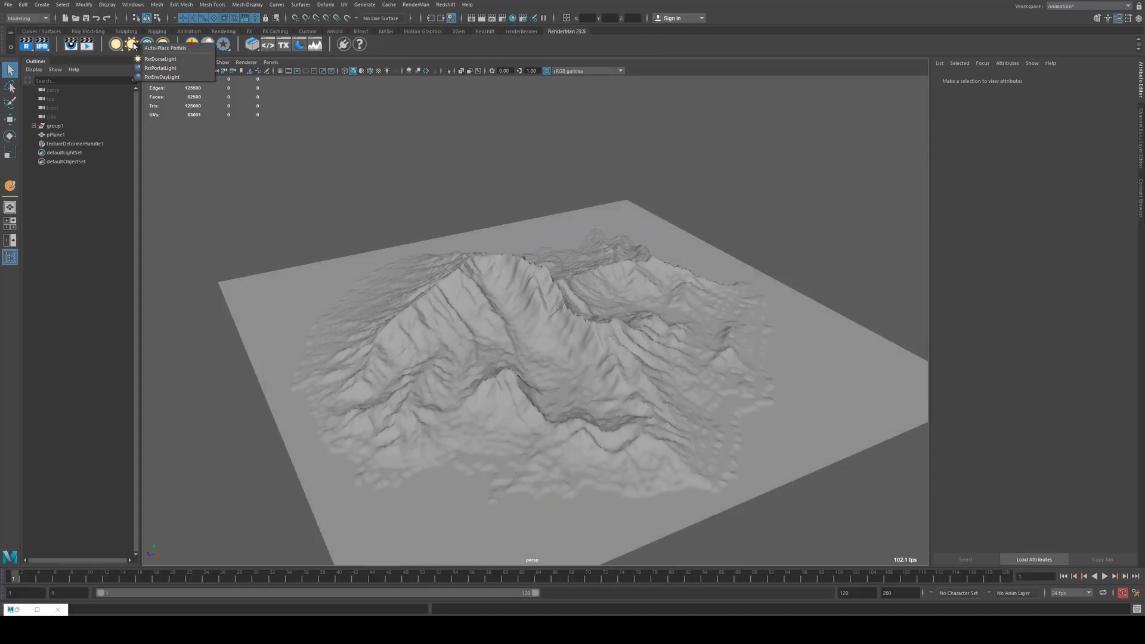
left_click(161, 77)
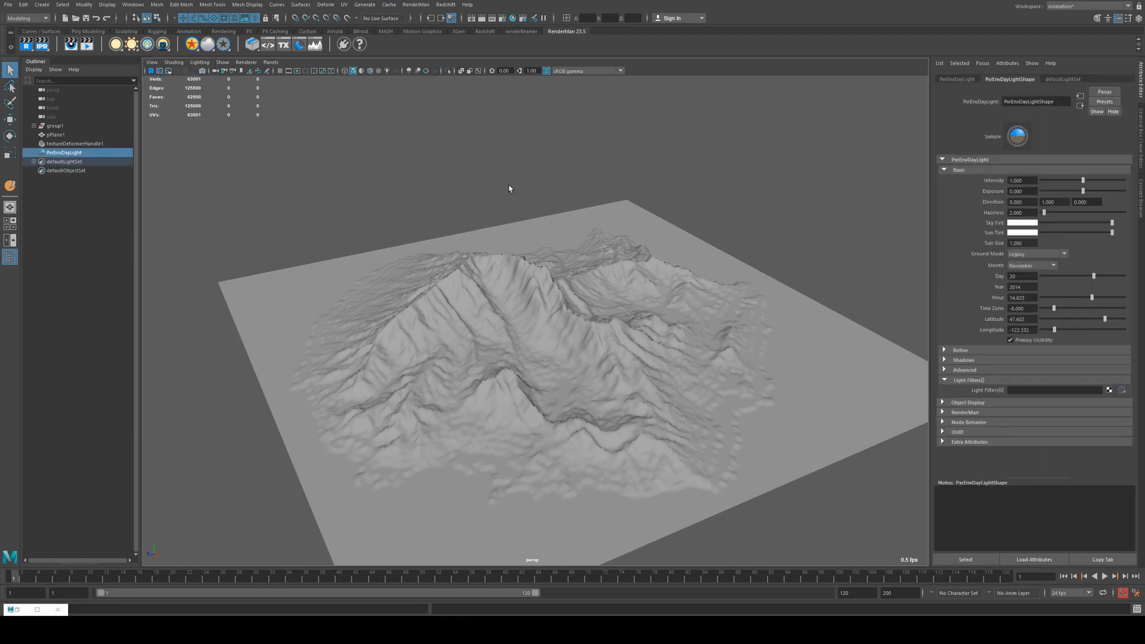
mouse_move(511, 171)
left_mouse_down("alt")
mouse_move(495, 128)
mouse_move(459, 149)
mouse_move(460, 159)
mouse_move(524, 177)
left_mouse_up("alt")
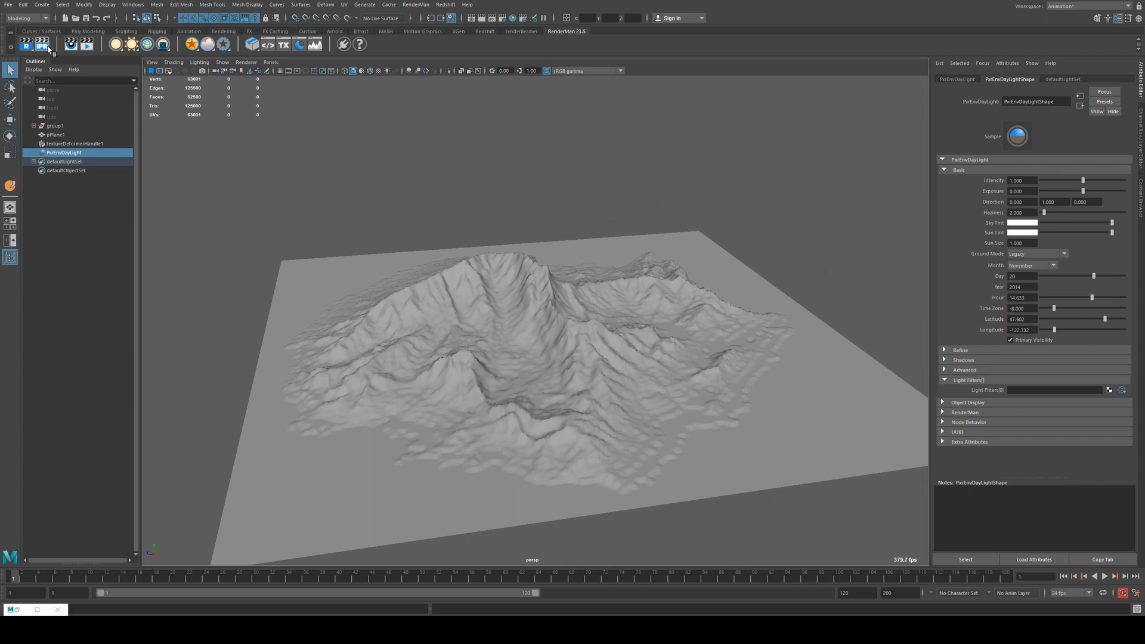
Step: Start an interactive RenderMan render, check the day-lit terrain from a low view, and minimize the render window
left_click(41, 46)
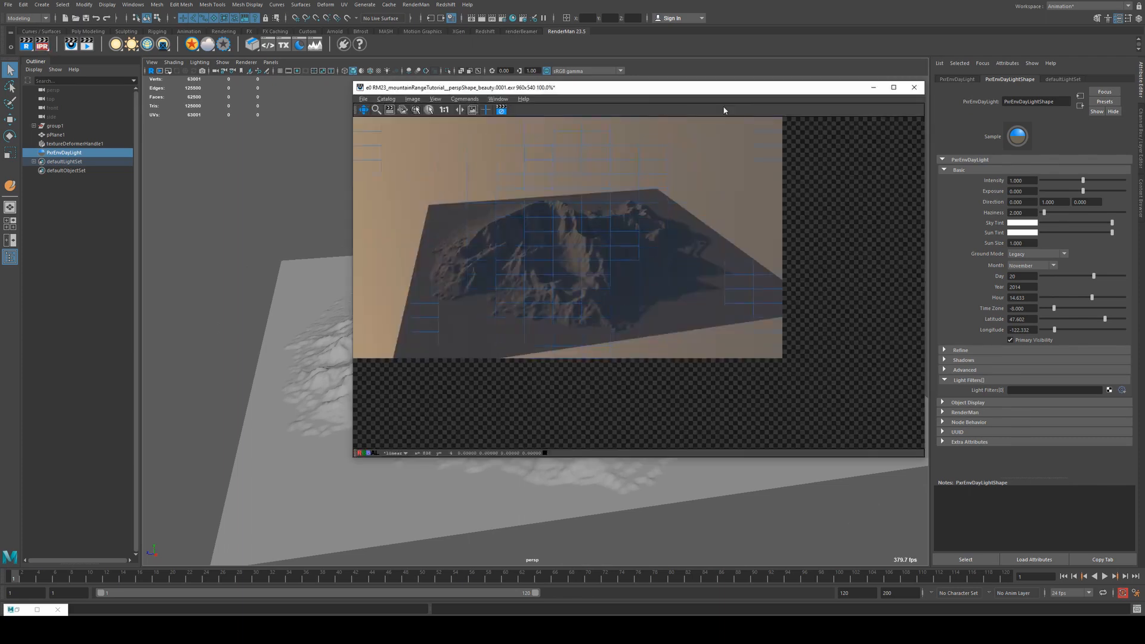
scroll(517, 205, "up", 3)
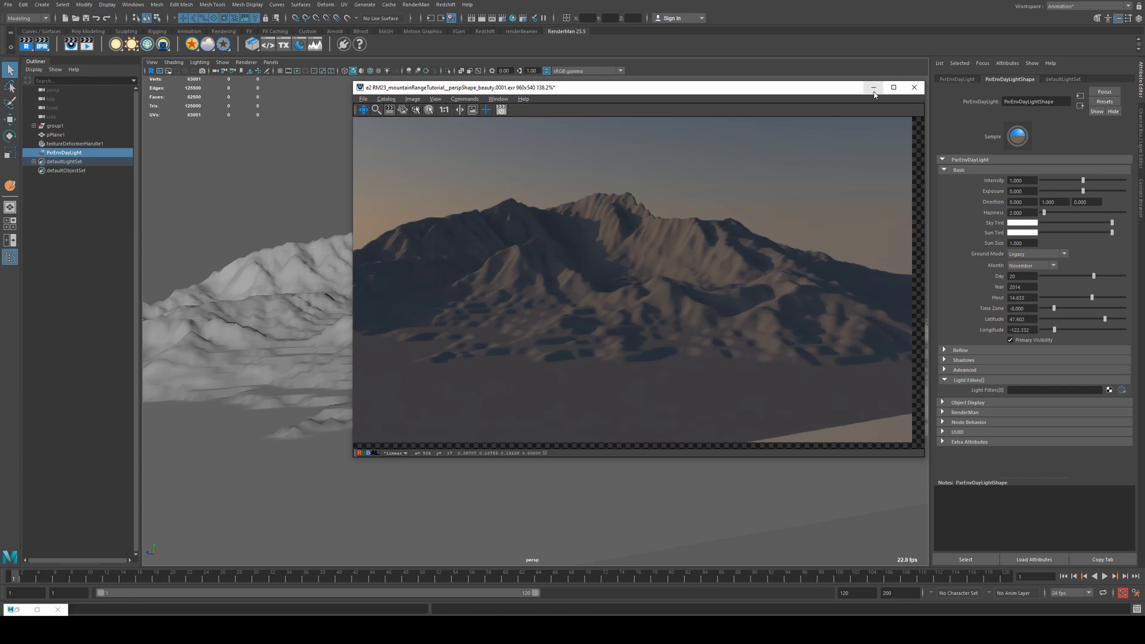
left_click(873, 87)
Step: Activate the Sculpt tool on the terrain plane and reduce its brush size to about 12.9
scroll(757, 208, "up", 5)
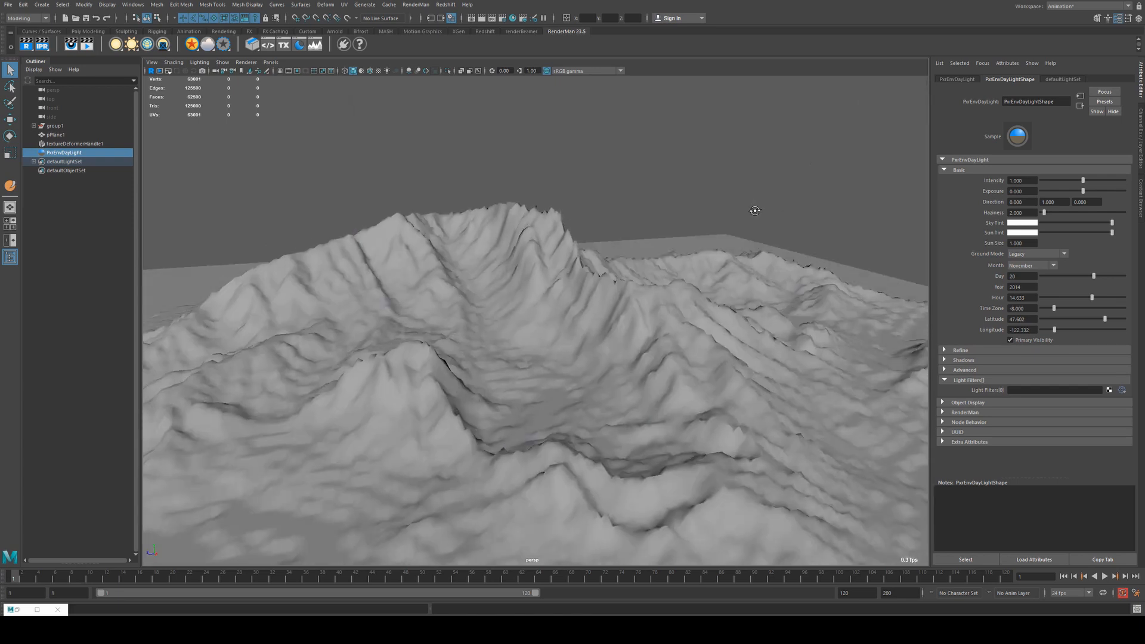
scroll(614, 235, "down", 5)
left_click_drag(754, 210, 599, 258, "alt")
scroll(616, 236, "down", 3)
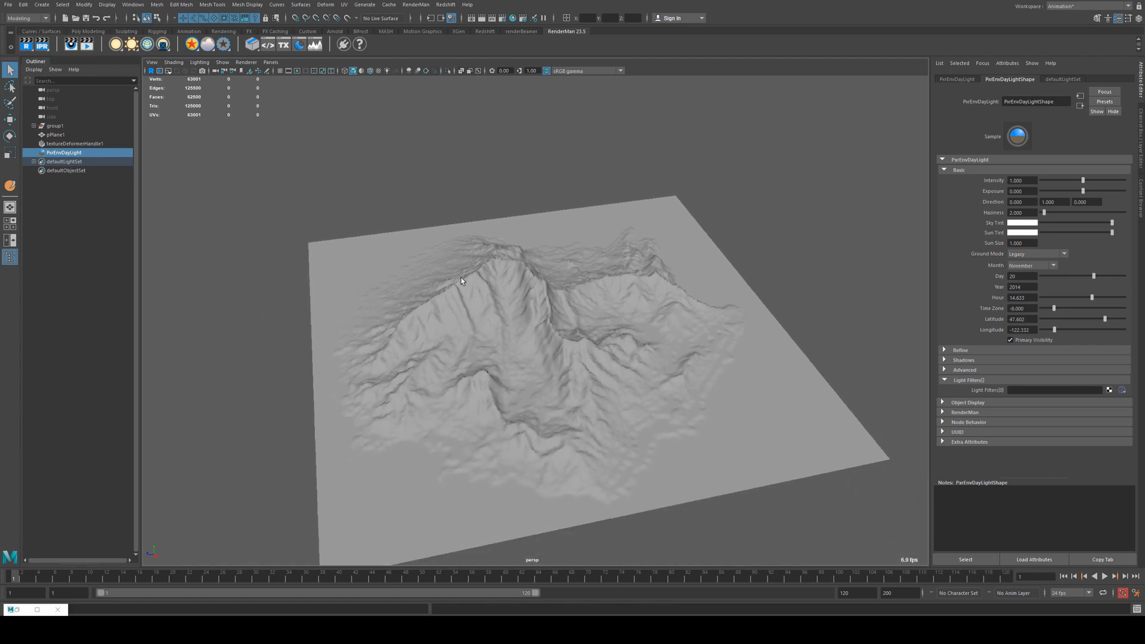
left_click_drag(461, 280, 465, 248, "alt")
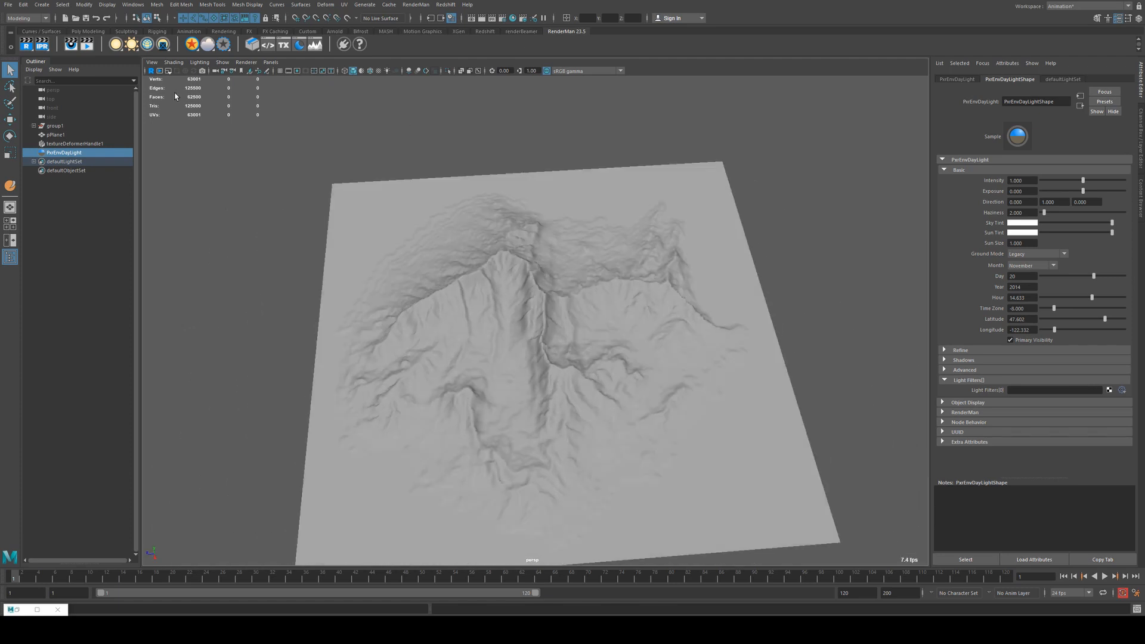
left_click(49, 32)
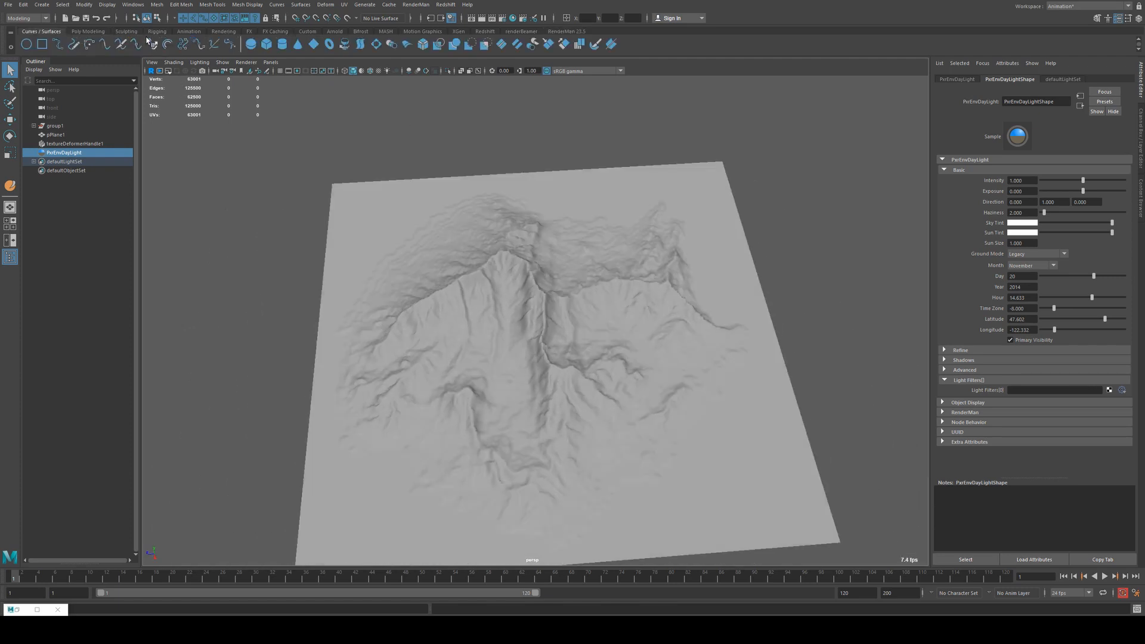
left_click(122, 32)
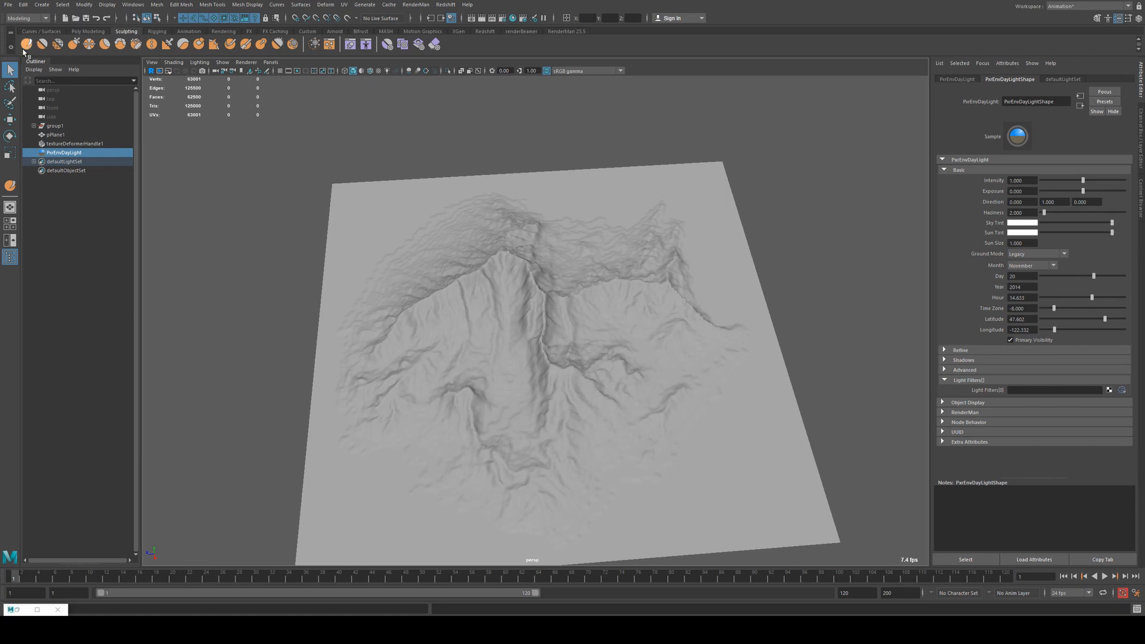
left_click(26, 44)
left_click(585, 240)
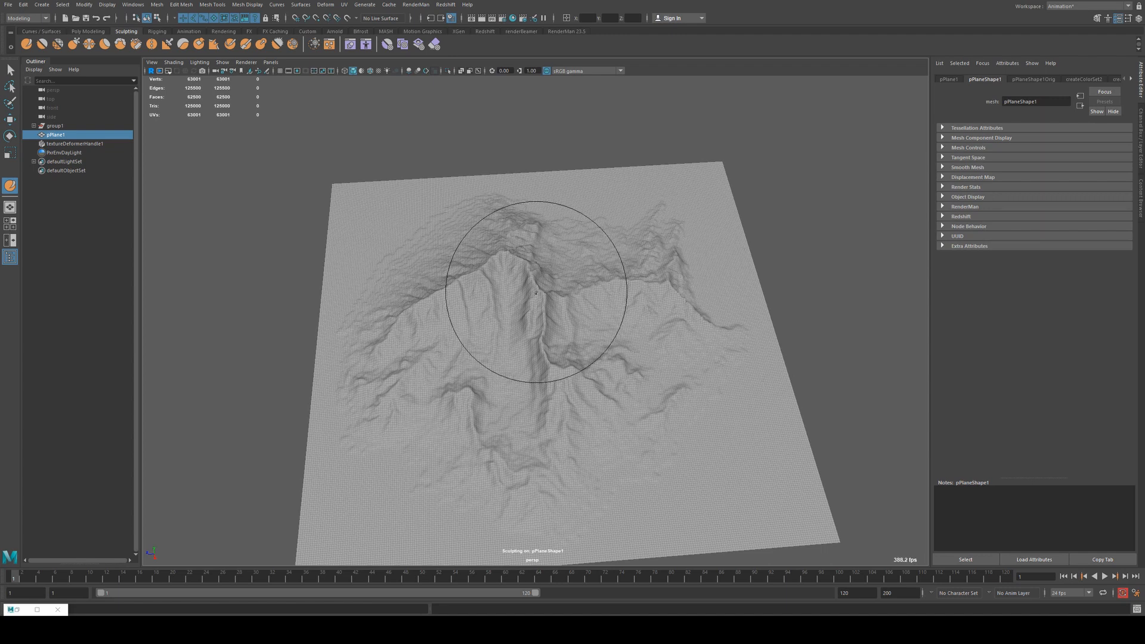
key("b")
mouse_move(569, 295)
left_mouse_down()
mouse_move(528, 309)
mouse_move(542, 319)
left_mouse_up()
Step: In the Sculpt tool settings, choose bw_brushedNoise.tif from the Sculpting Stamps as the brush's stamp image
double_click(9, 185)
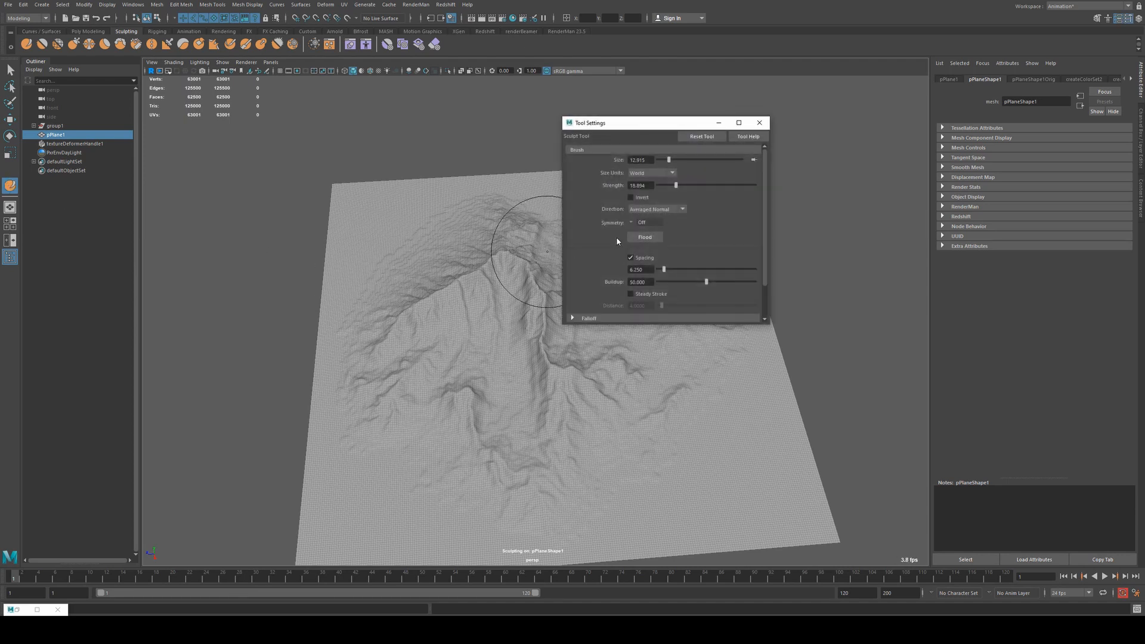
scroll(594, 209, "down", 2)
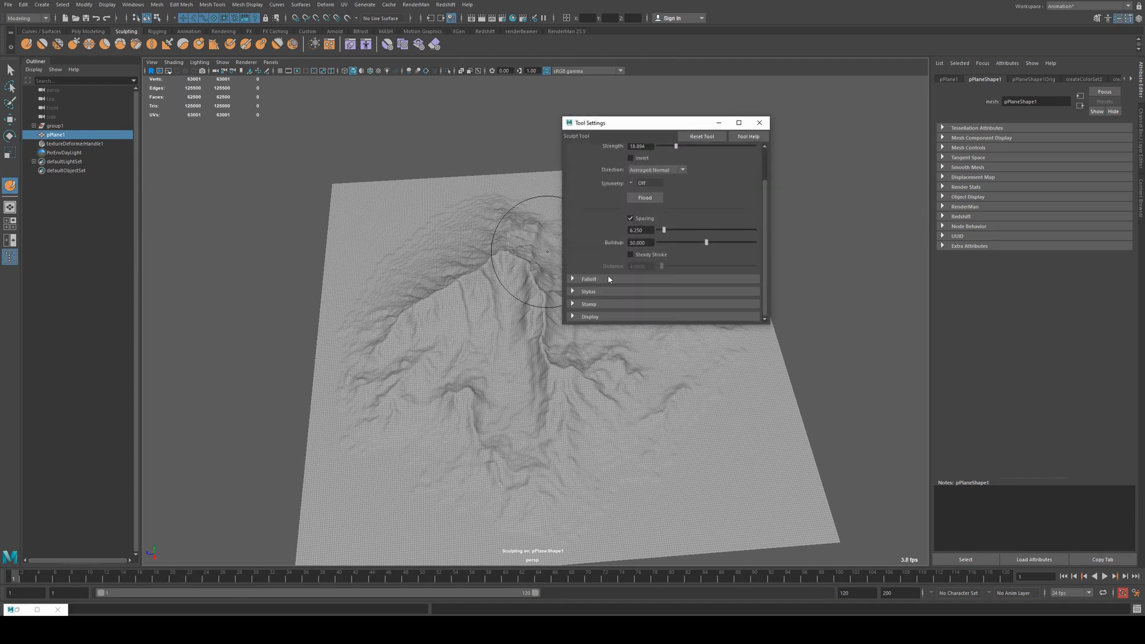
left_click(590, 304)
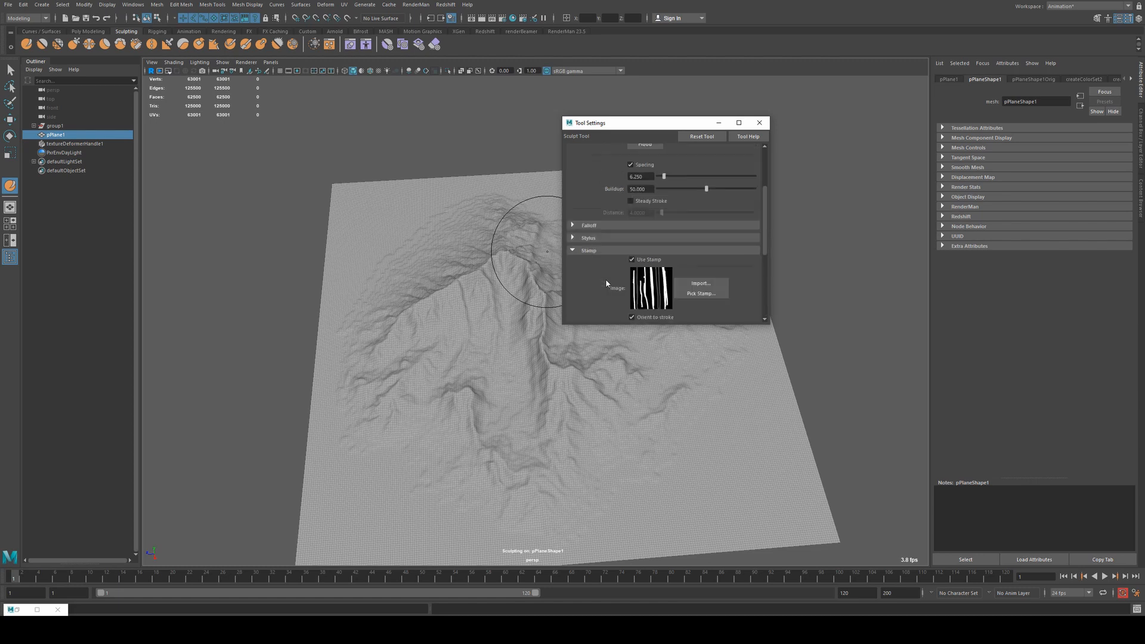
scroll(608, 238, "down", 6)
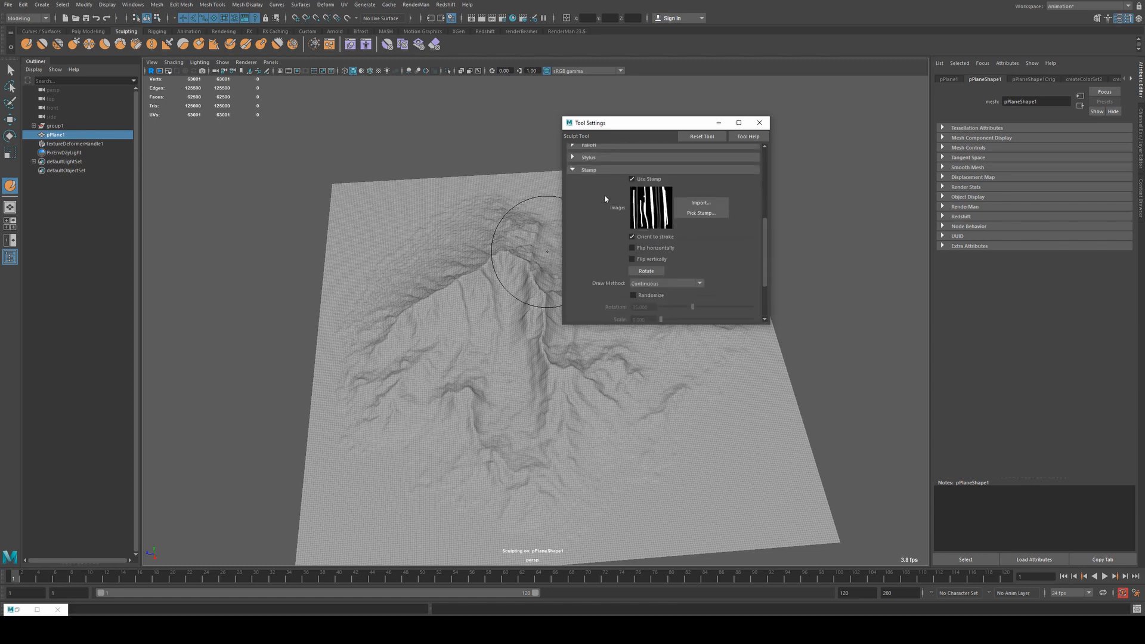
left_click(701, 213)
left_click_drag(596, 123, 510, 121)
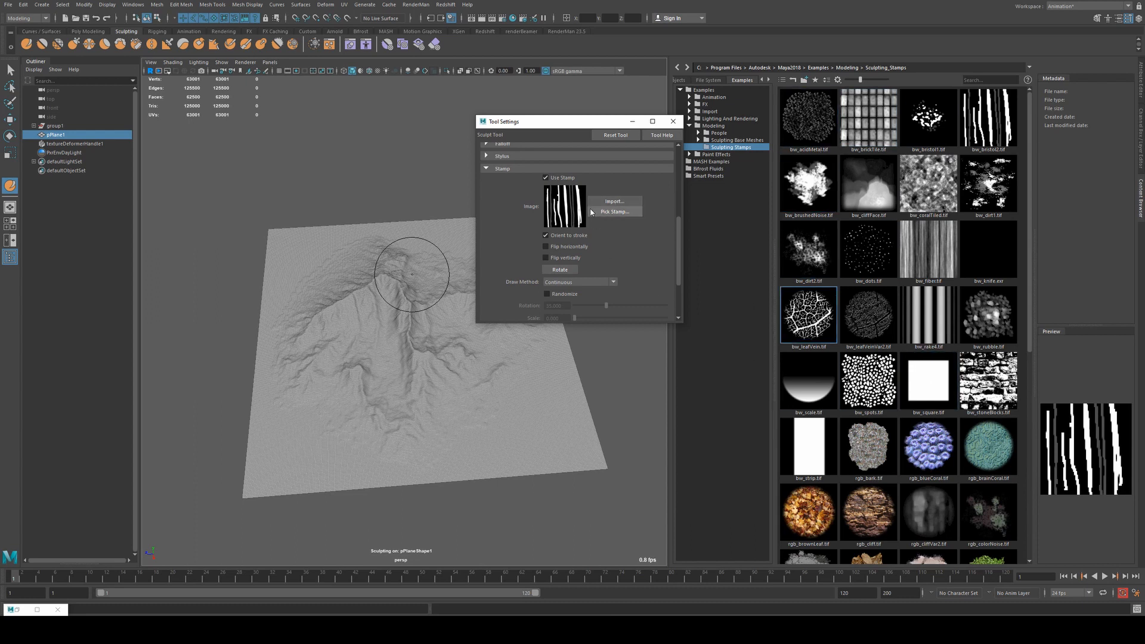
left_click(821, 194)
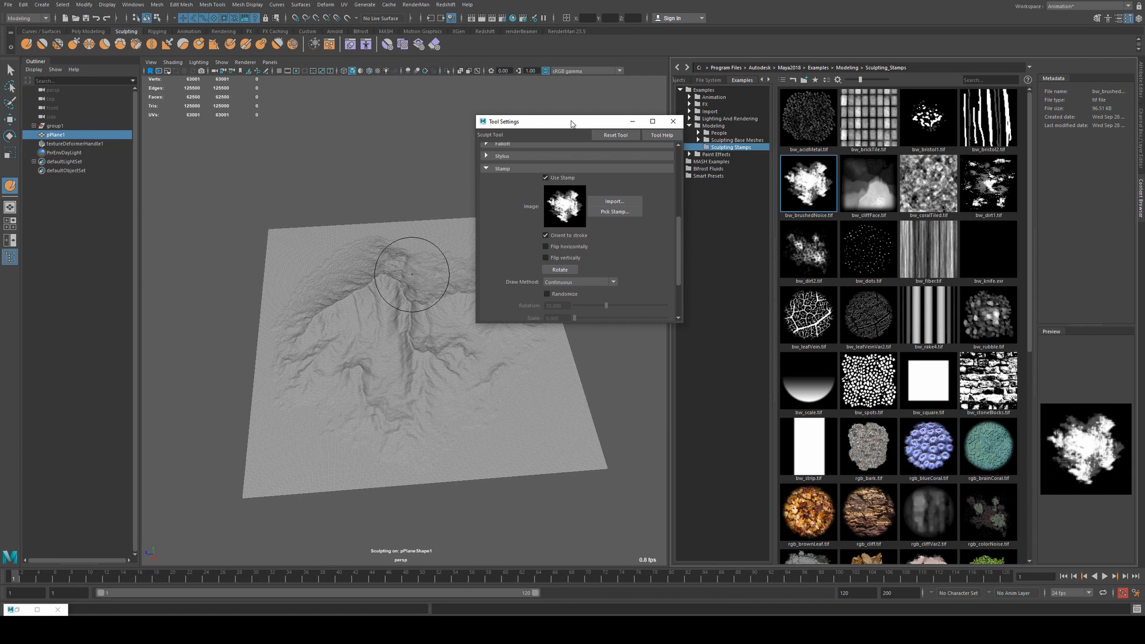
left_click_drag(537, 121, 734, 130)
Step: Sculpt a second mountain on the flat area beside the existing range using the noise stamp brush
mouse_move(491, 361)
left_mouse_down()
mouse_move(519, 388)
mouse_move(490, 389)
left_mouse_up()
mouse_move(525, 328)
left_mouse_down("alt")
mouse_move(588, 287)
mouse_move(575, 294)
left_mouse_up("alt")
right_click_drag(575, 294, 592, 322, "alt")
mouse_move(592, 323)
left_mouse_down("alt")
mouse_move(374, 290)
mouse_move(437, 319)
left_mouse_up("alt")
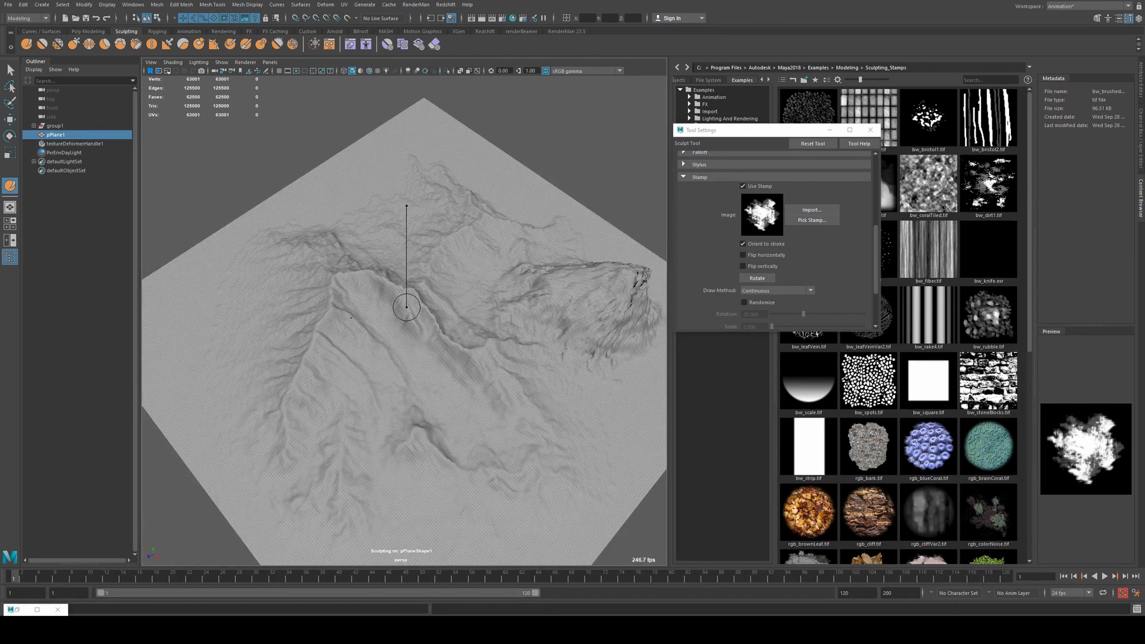
scroll(725, 251, "up", 5)
scroll(725, 251, "up", 1)
mouse_move(437, 334)
left_mouse_down("alt")
mouse_move(434, 205)
mouse_move(419, 246)
mouse_move(488, 239)
mouse_move(467, 238)
left_mouse_up("alt")
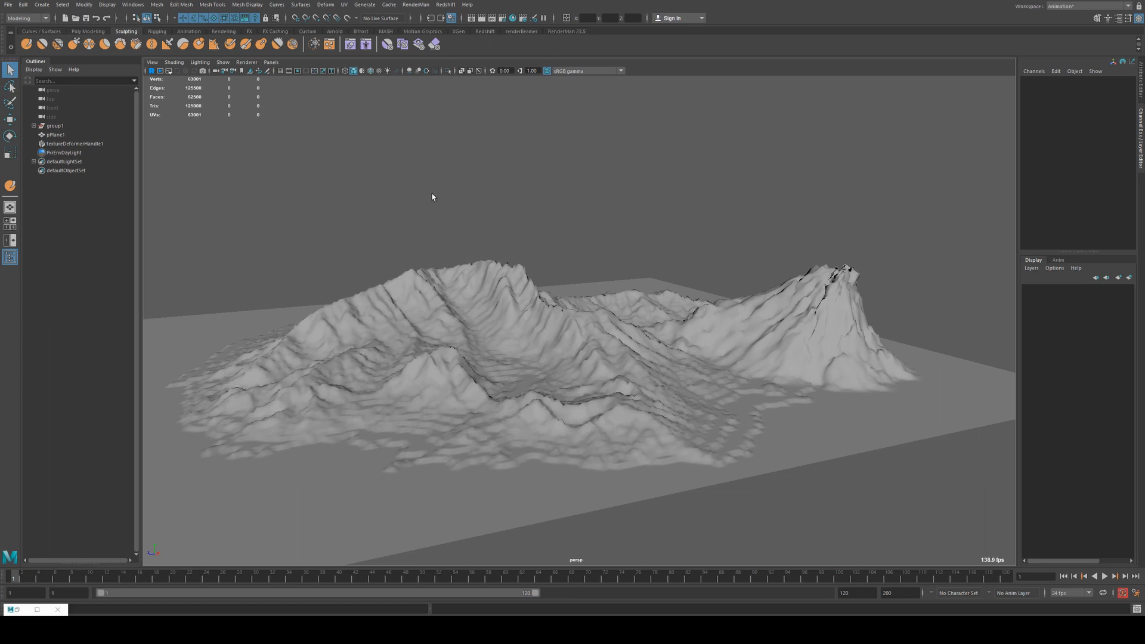
Step: Select the terrain plane and assign it a new PxrSurface material
left_click(474, 335)
left_click(567, 31)
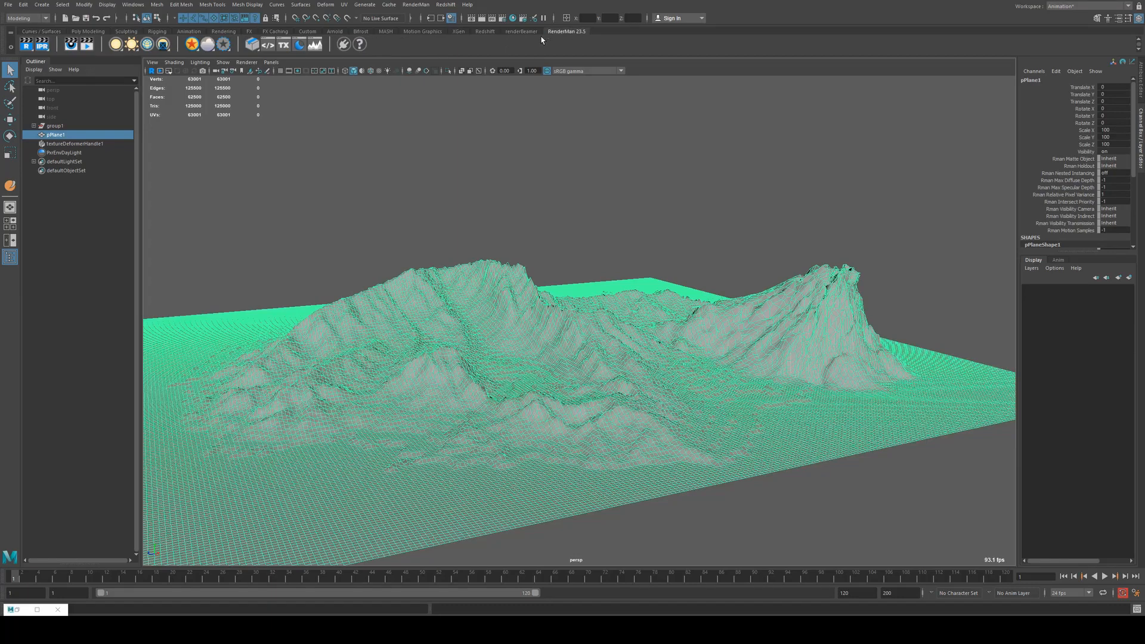
left_click(191, 44)
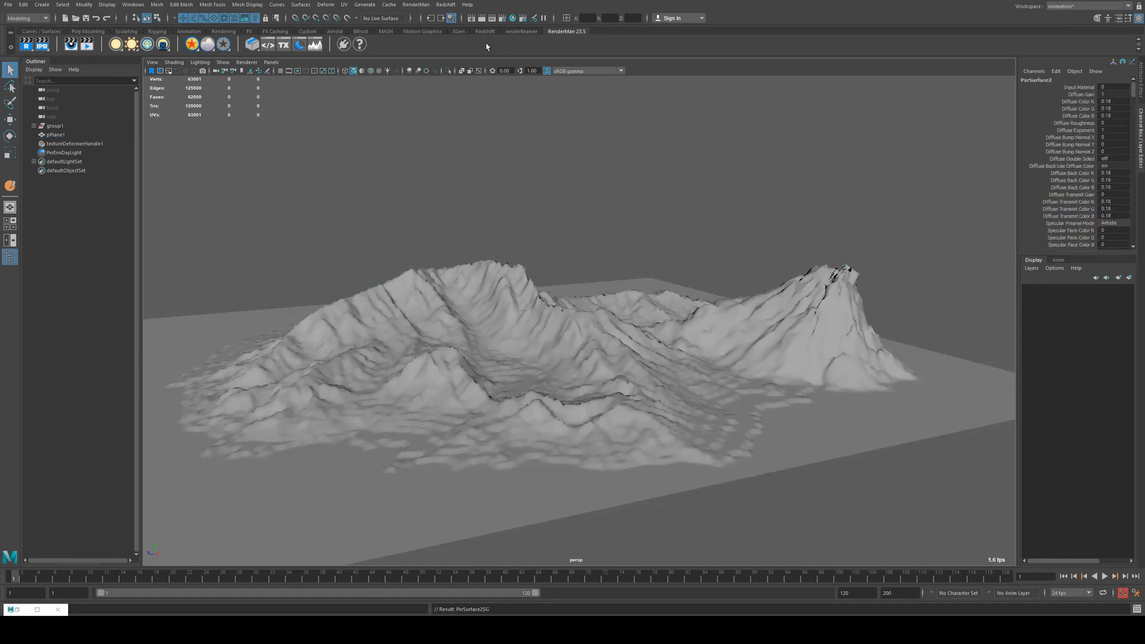
Step: Graph only the terrain's new PxrSurface material in Hypershade and rename it mountain_shader
left_click(512, 18)
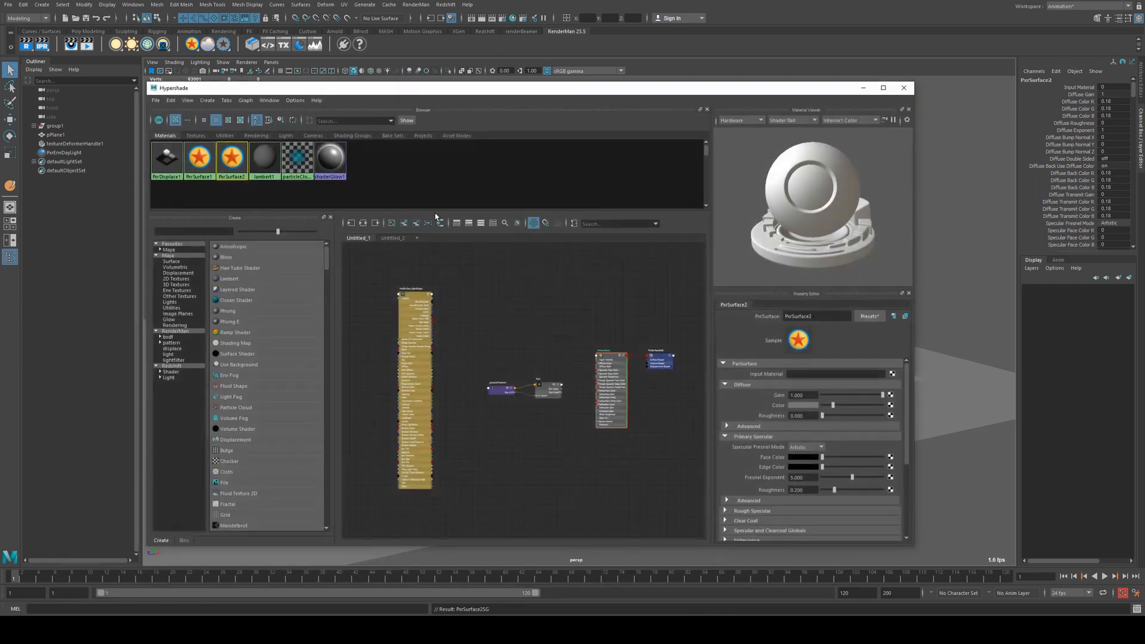
left_click(391, 223)
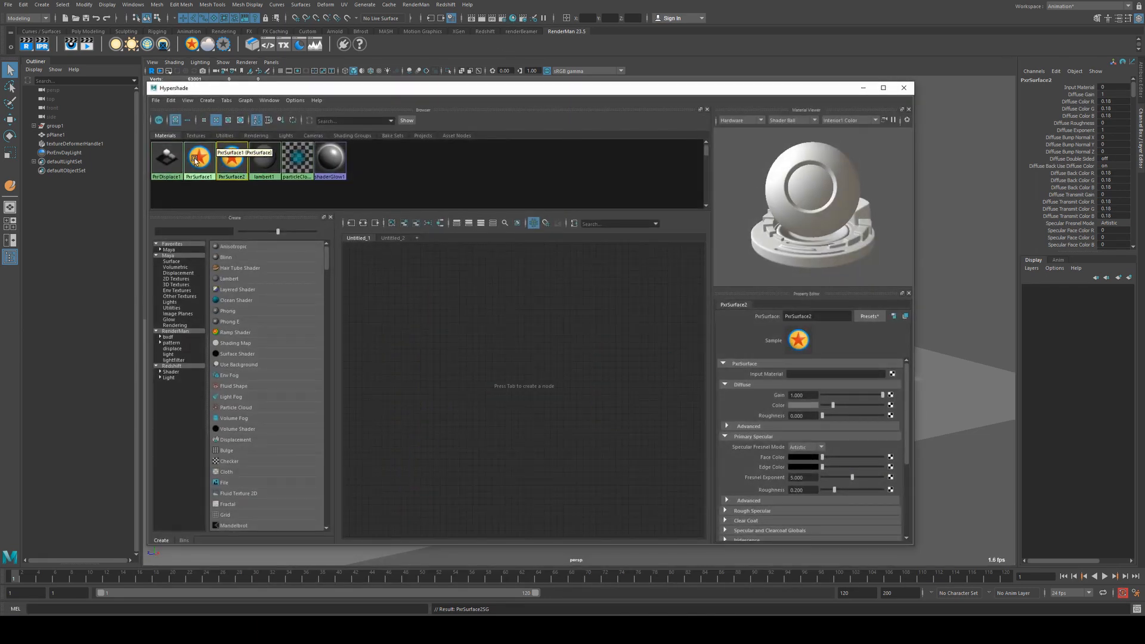
left_click(350, 223)
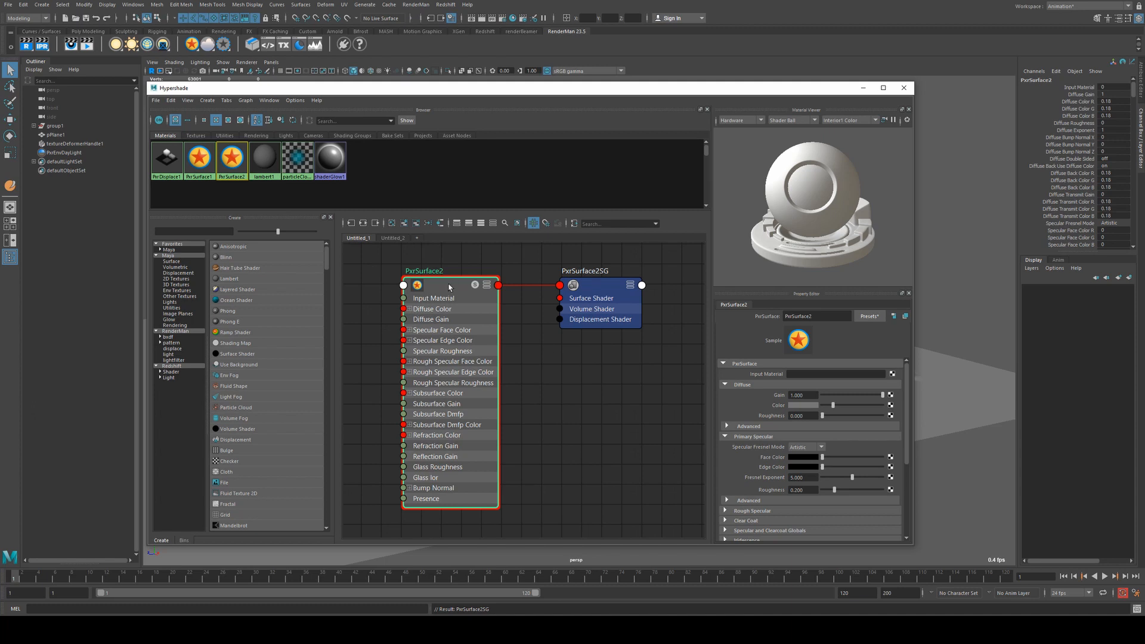
double_click(816, 316)
type("mountain_shader")
key("Return")
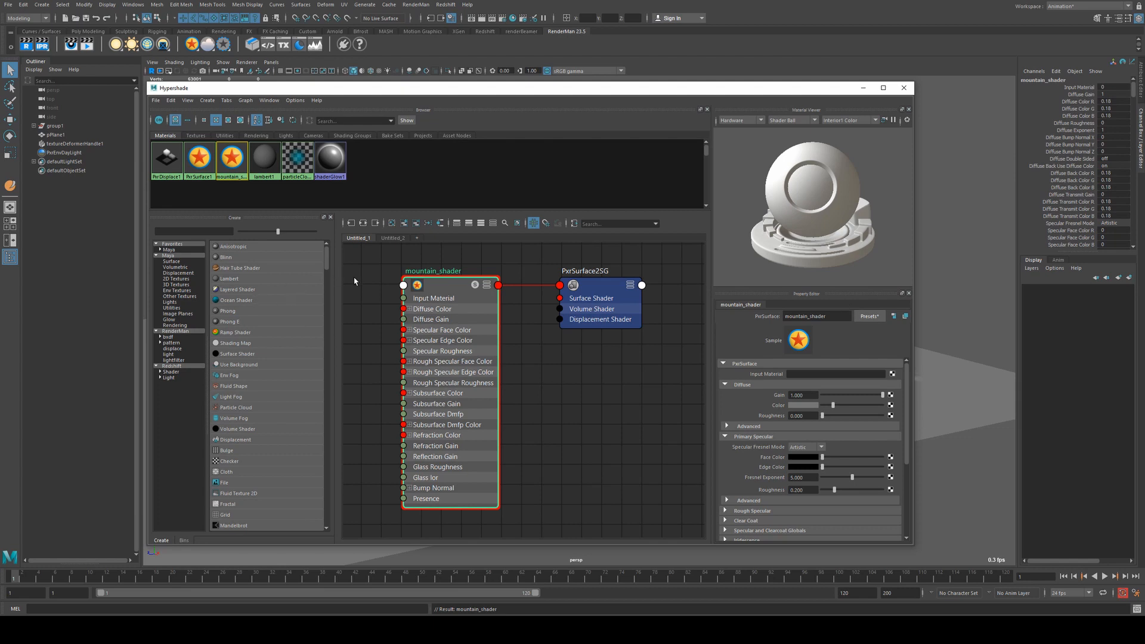
Step: Add a PxrRoundCube node to the graph and place it well before mountain_shader
scroll(371, 282, "down", 3)
middle_click_drag(370, 281, 554, 302, "alt")
left_click(476, 327)
key("Tab")
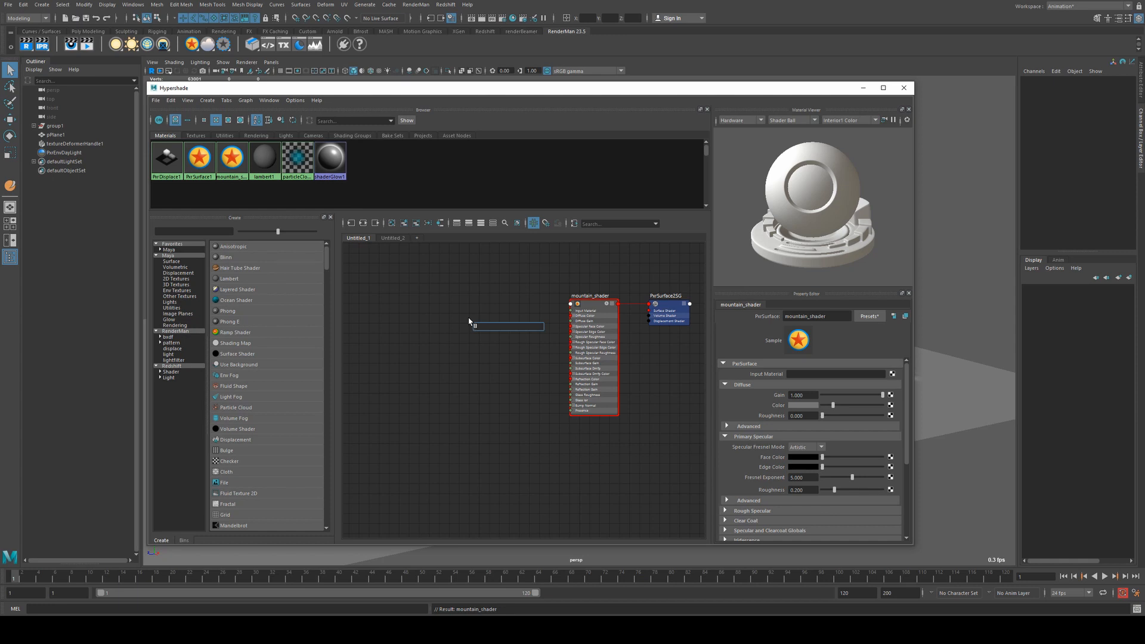
type("pxr")
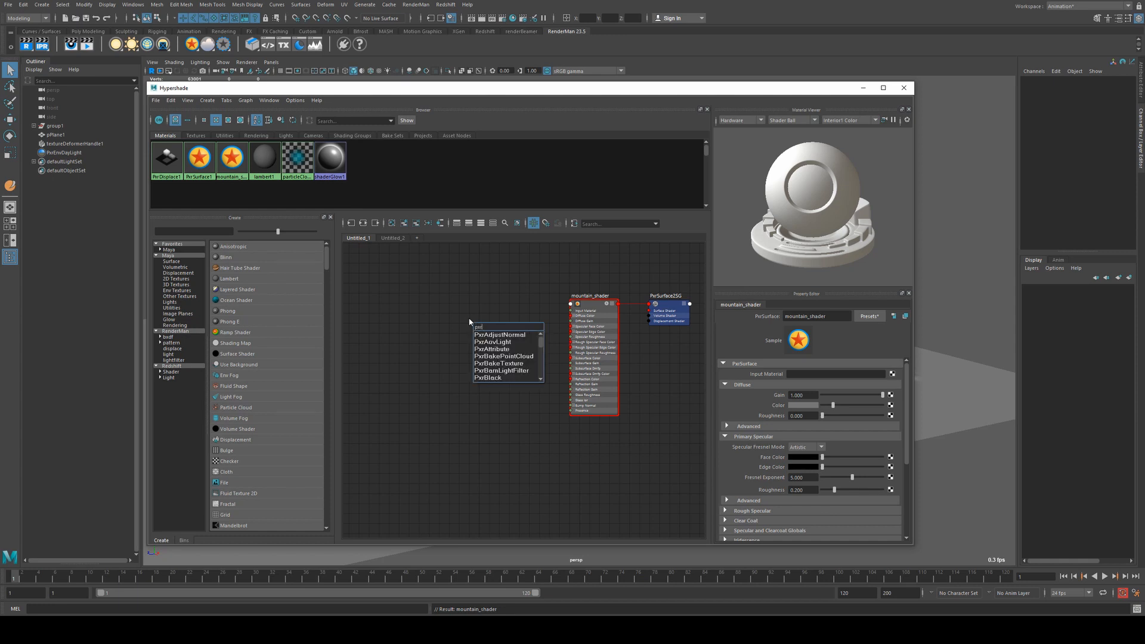
type("round")
key("Down")
key("Return")
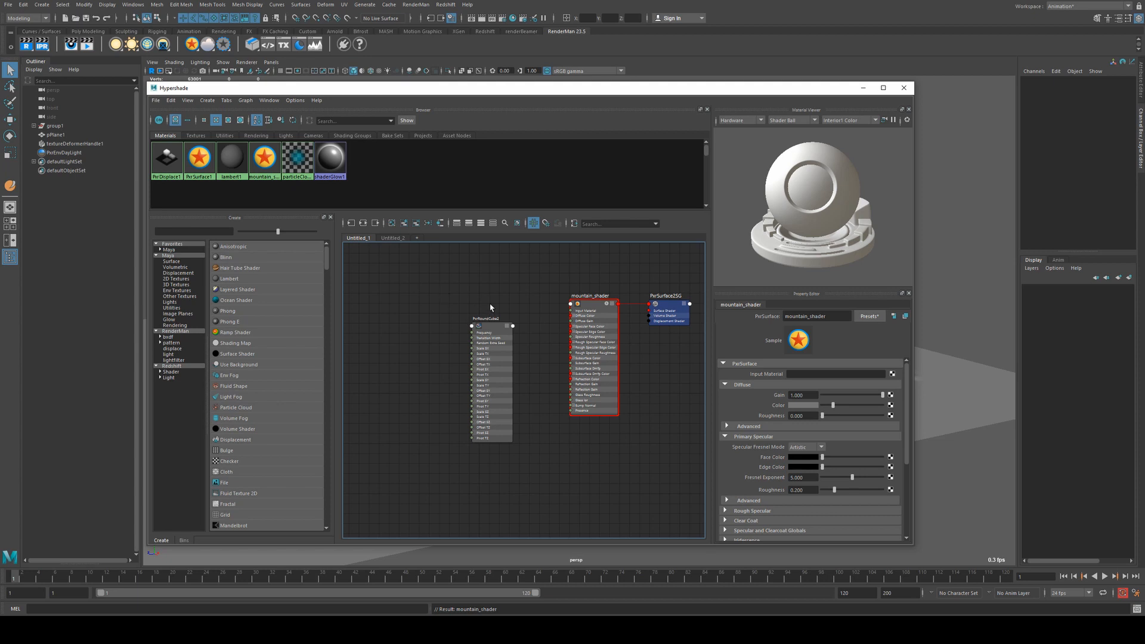
left_click_drag(493, 327, 400, 316)
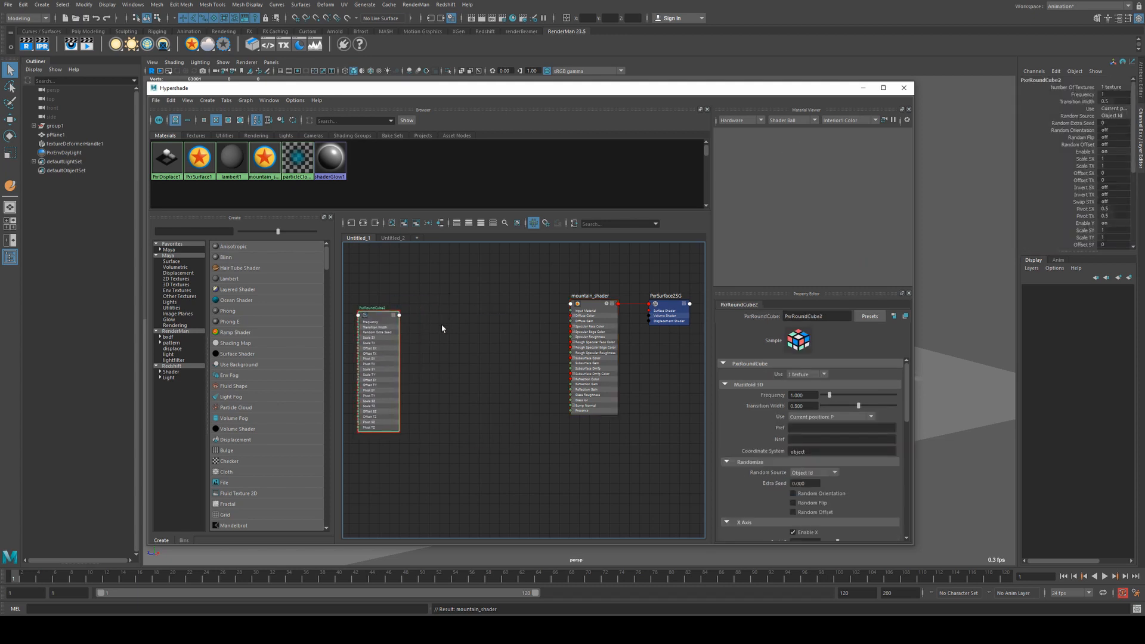
Step: Set the PxrRoundCube node to use 3 textures
middle_click_drag(442, 329, 460, 316, "alt")
left_click(459, 331)
key("Tab")
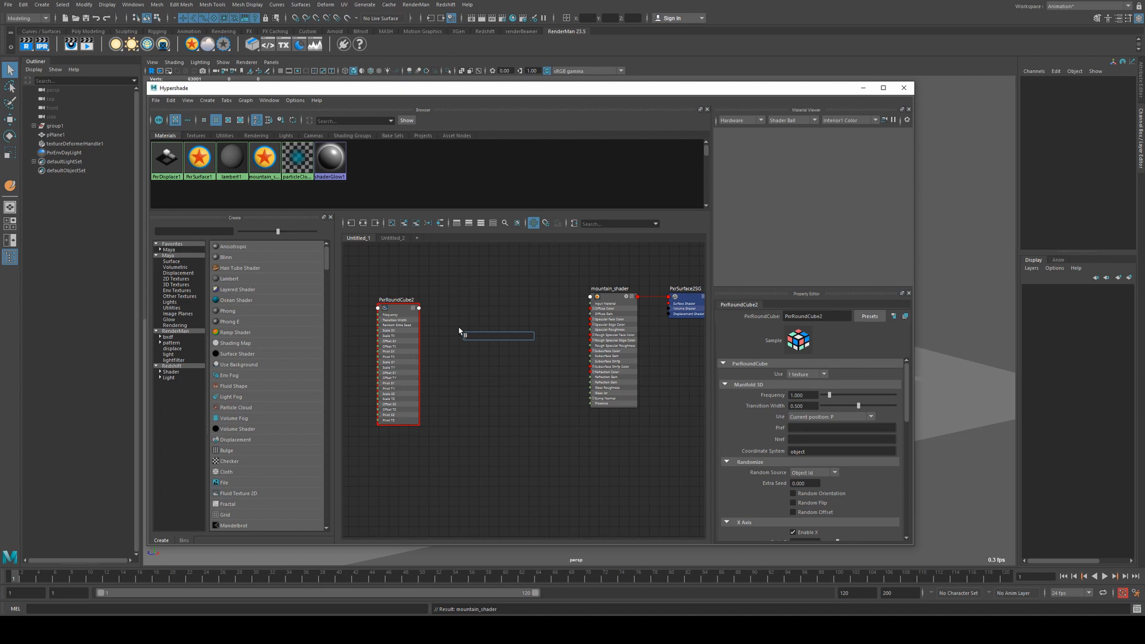
key("Escape")
left_click(822, 373)
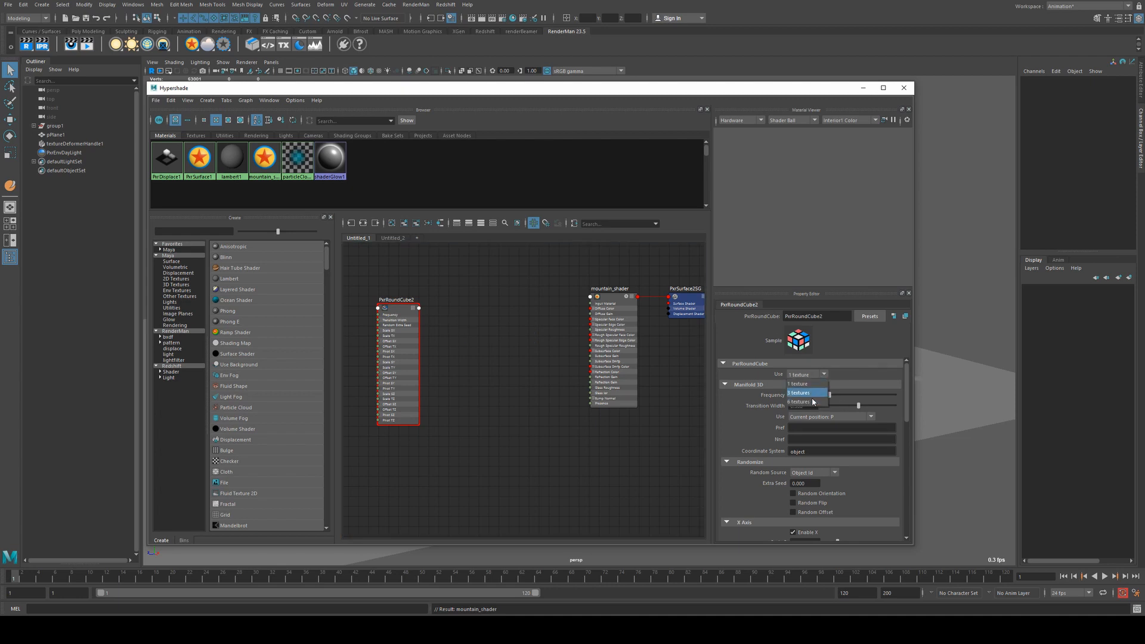
left_click(806, 392)
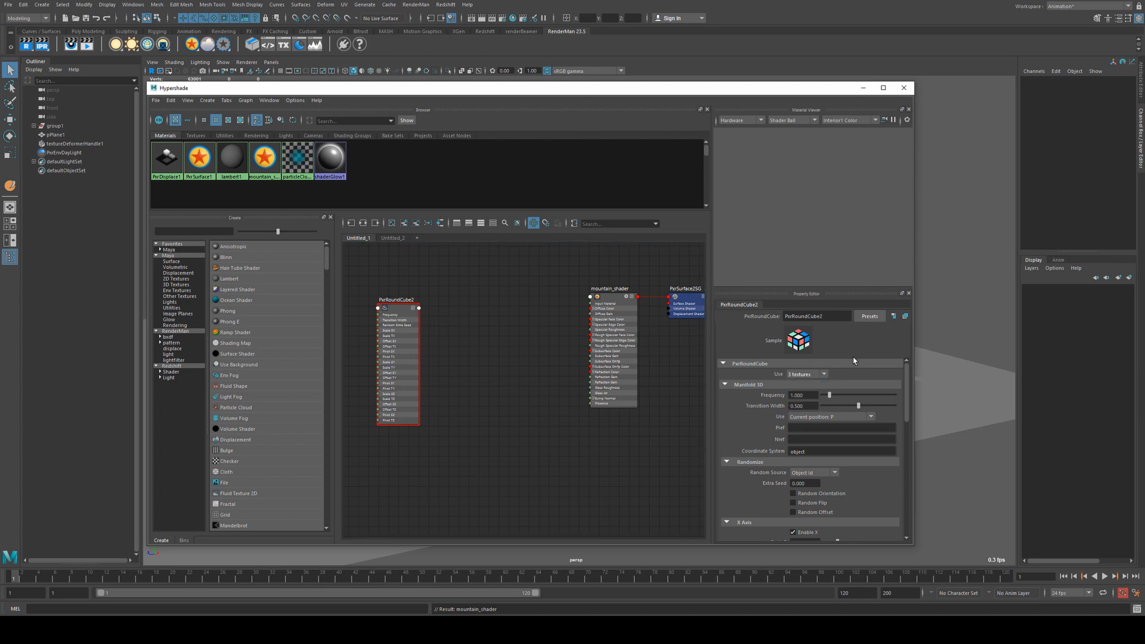
Step: Add a PxrMultiTexture node and place it between the PxrRoundCube node and mountain_shader
key("Tab")
type("multi")
key("Down")
key("Return")
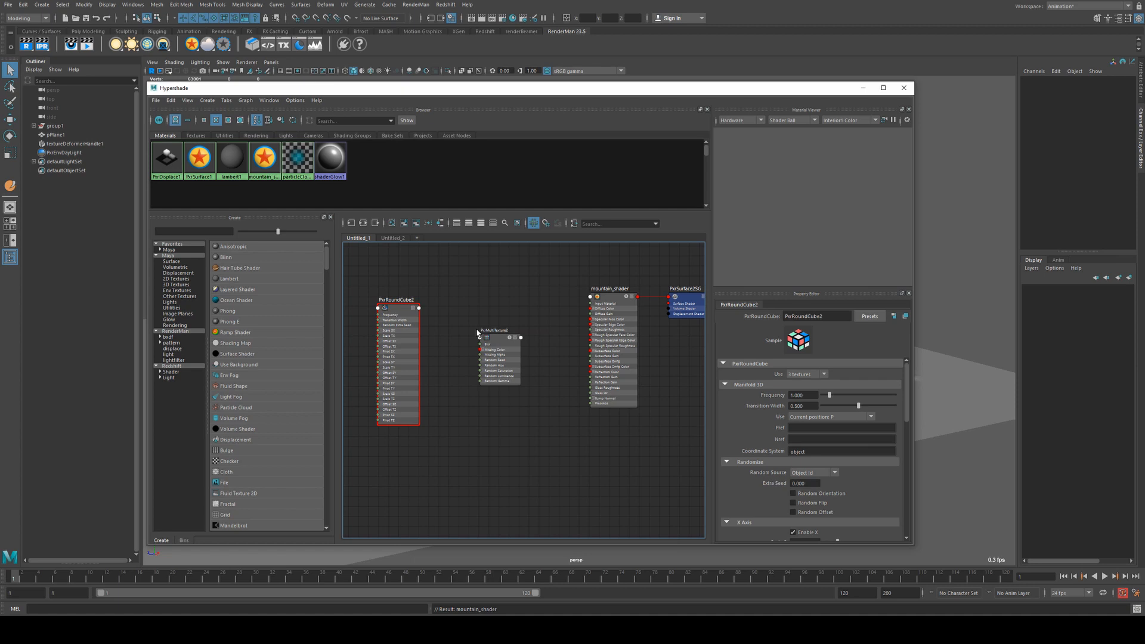
left_click_drag(496, 346, 478, 330)
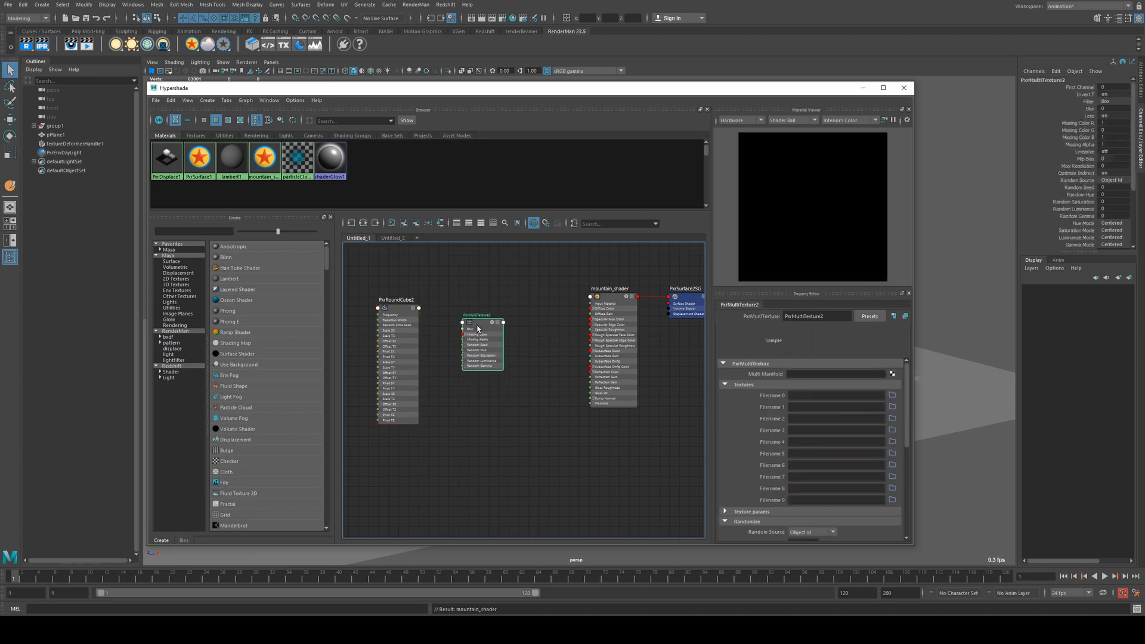
Step: Expand the PxrRoundCube node's attributes and connect its Result Multi output to the PxrMultiTexture's Multi Manifold input
left_click(405, 310)
key("2")
scroll(427, 323, "up", 4)
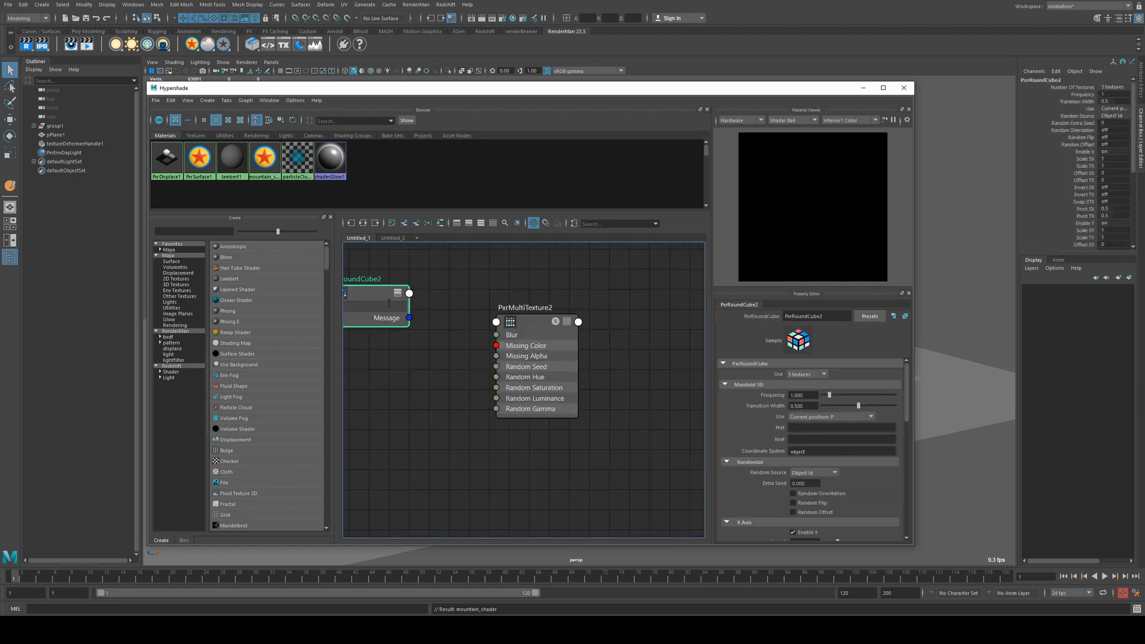
key("3")
left_click_drag(410, 339, 495, 322)
left_click(511, 424)
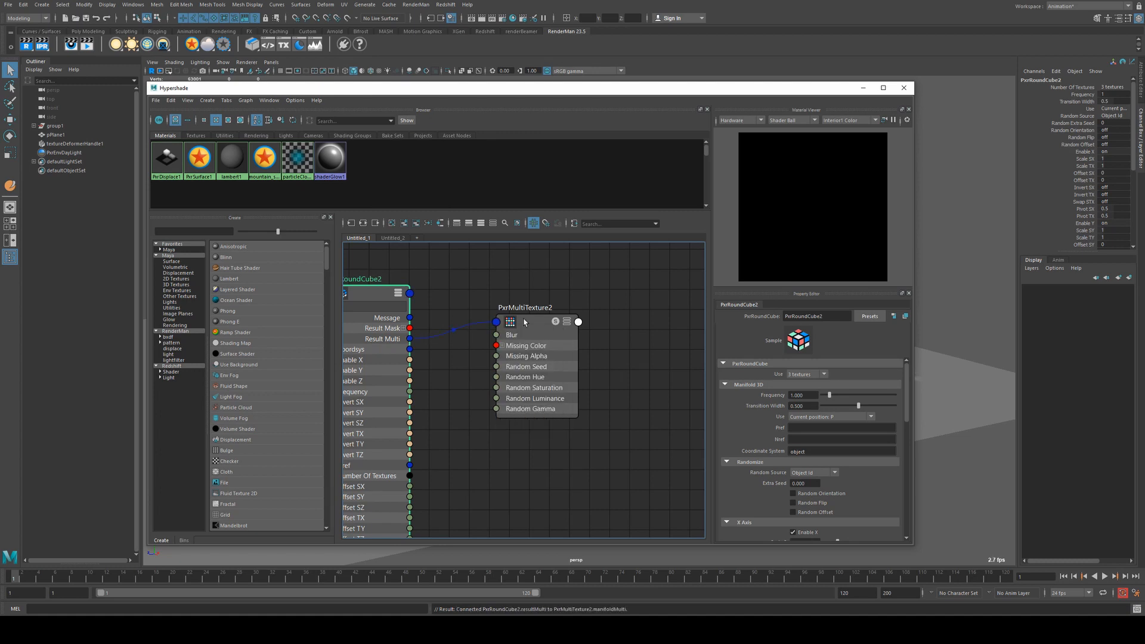
Step: Expand the PxrMultiTexture node's attributes and connect its Result RGB output to mountain_shader's Diffuse Color input
scroll(627, 350, "down", 2)
middle_click_drag(643, 359, 541, 331, "alt")
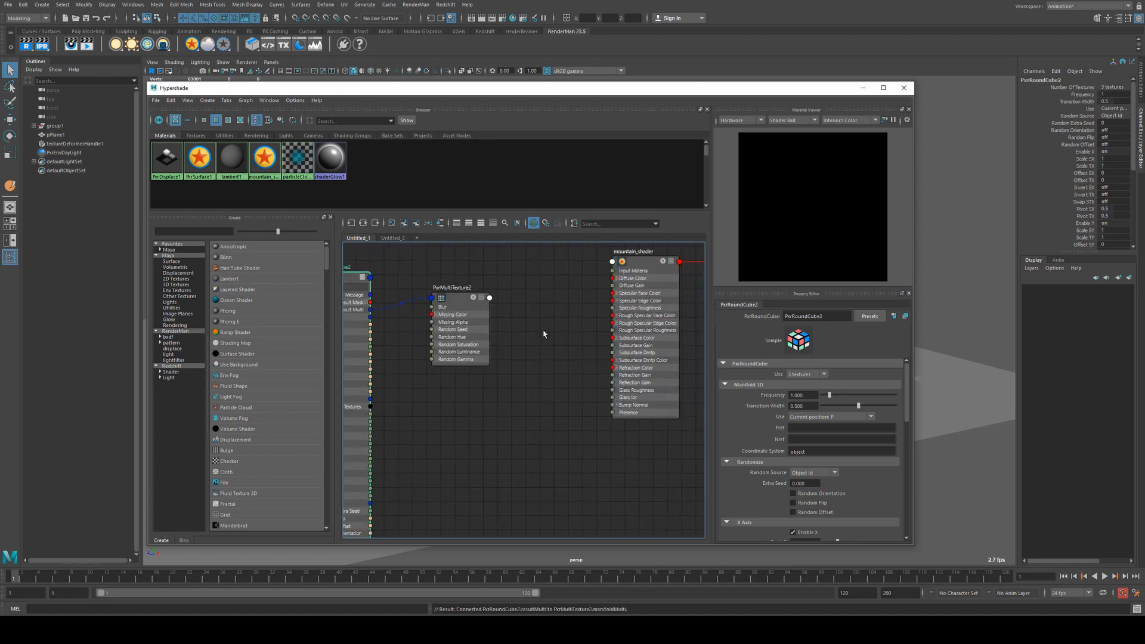
left_click(486, 314)
key("3")
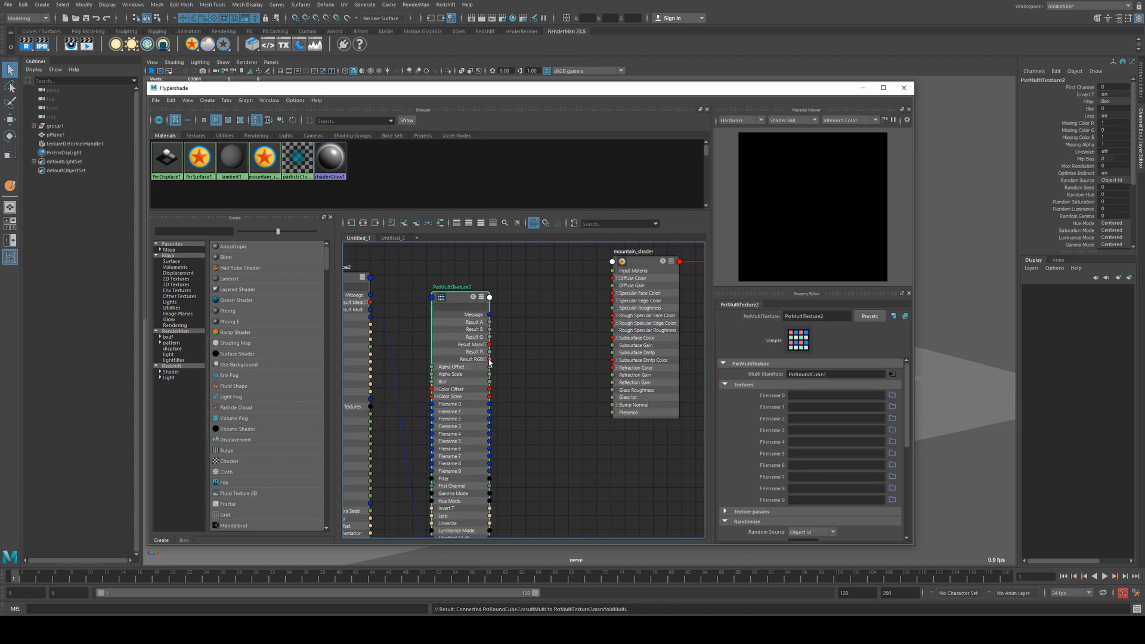
left_click_drag(489, 361, 612, 277)
scroll(494, 293, "down", 2)
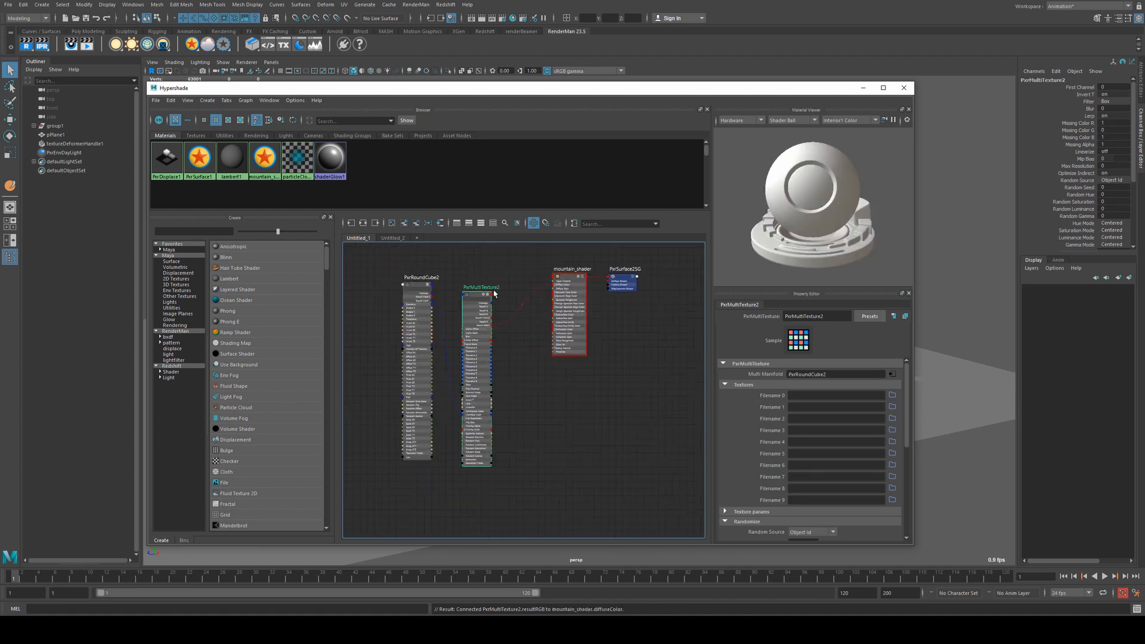
Step: Load rock1.png as Filename 0 of the PxrMultiTexture node and other rock images as Filename 1 and Filename 2
middle_click_drag(494, 293, 512, 301, "alt")
left_click(892, 396)
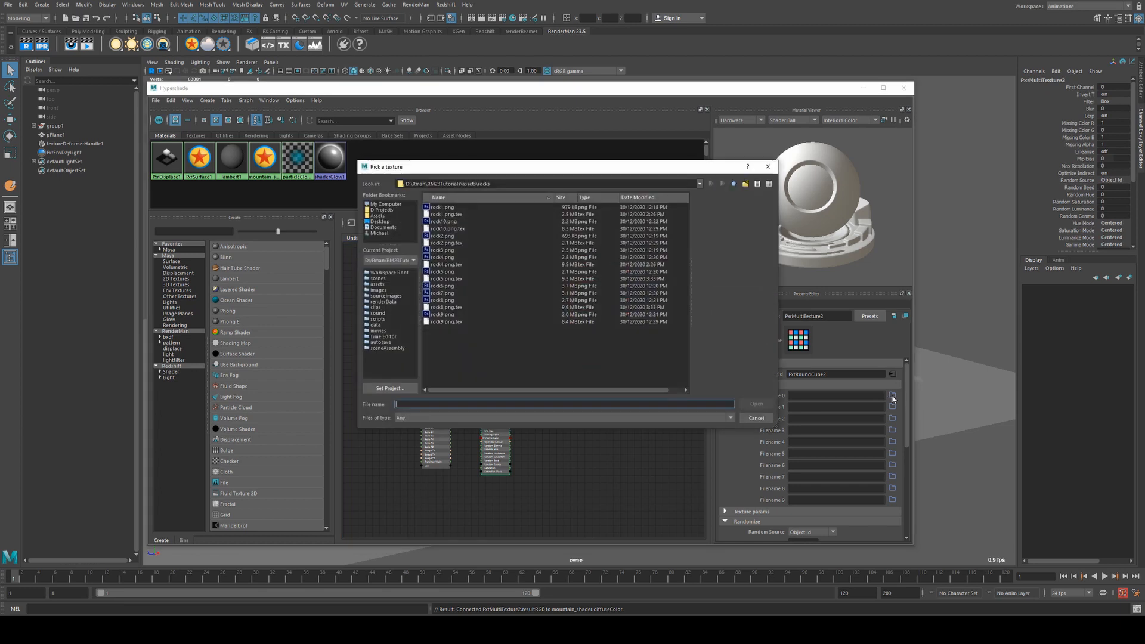
left_click(443, 208)
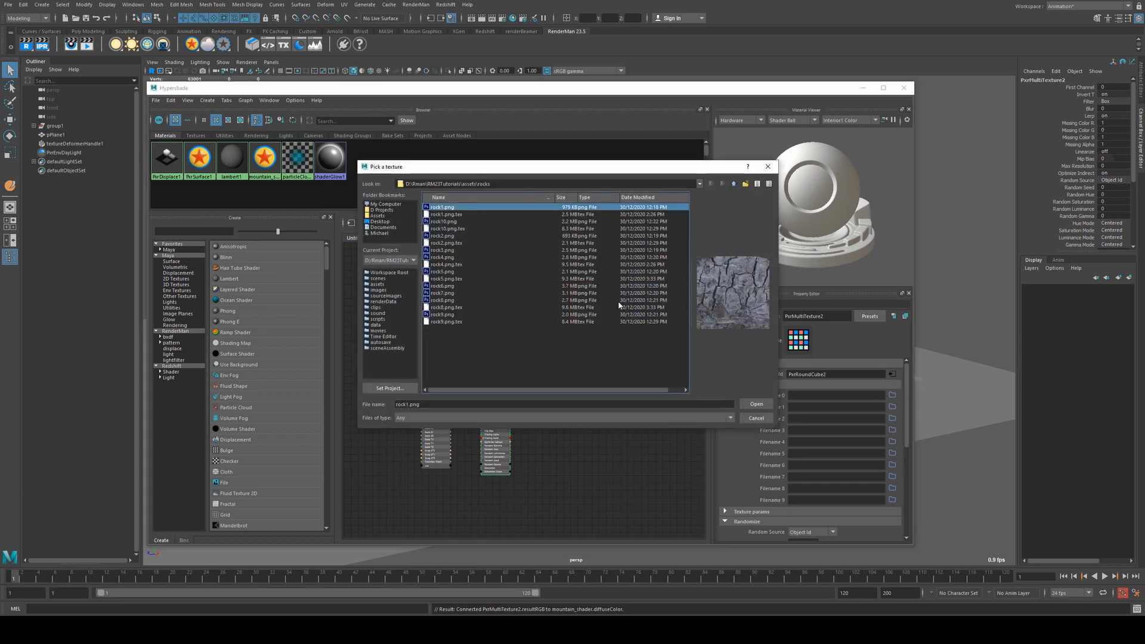
left_click(756, 404)
left_click(892, 407)
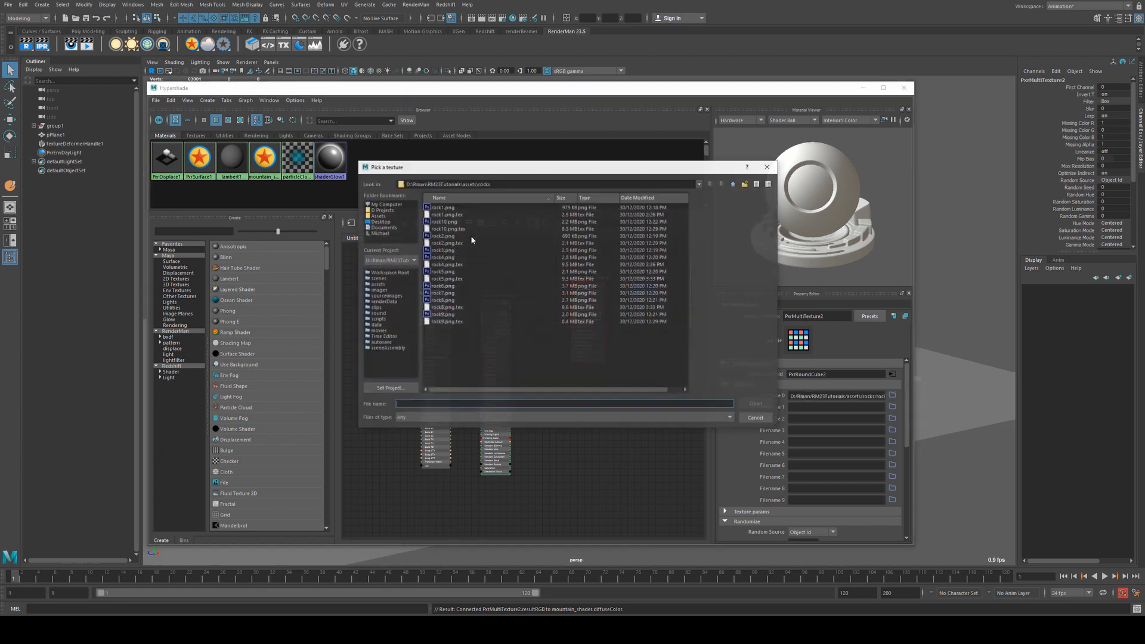
left_click(444, 250)
left_click(756, 404)
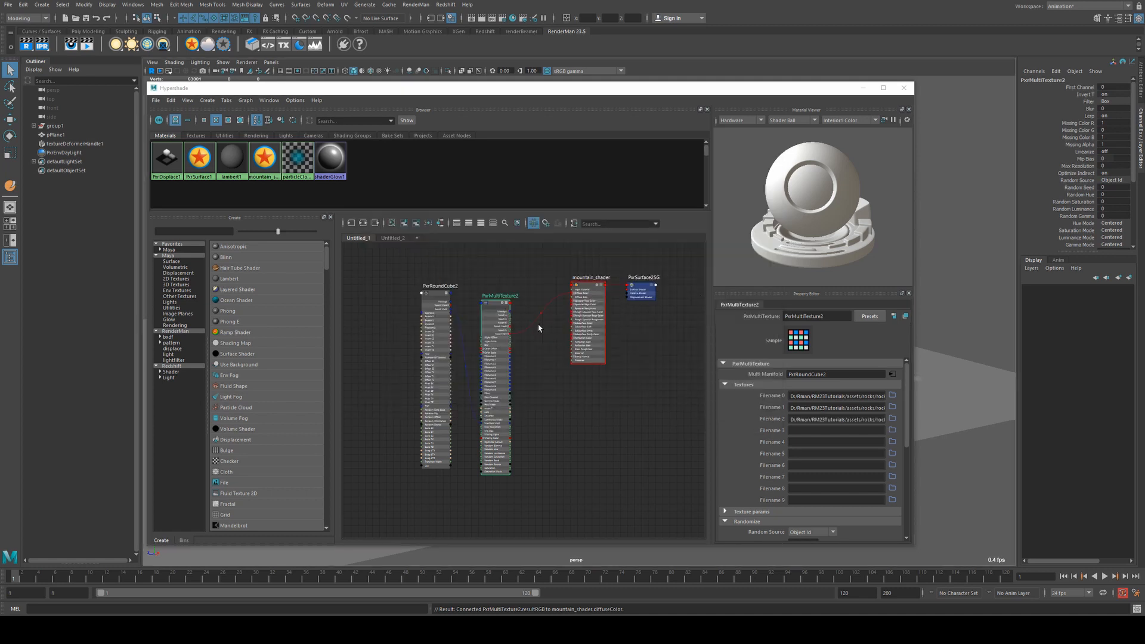
Step: Render the scene to check the rock textures on the mountain, and return to the Hypershade
left_click(43, 45)
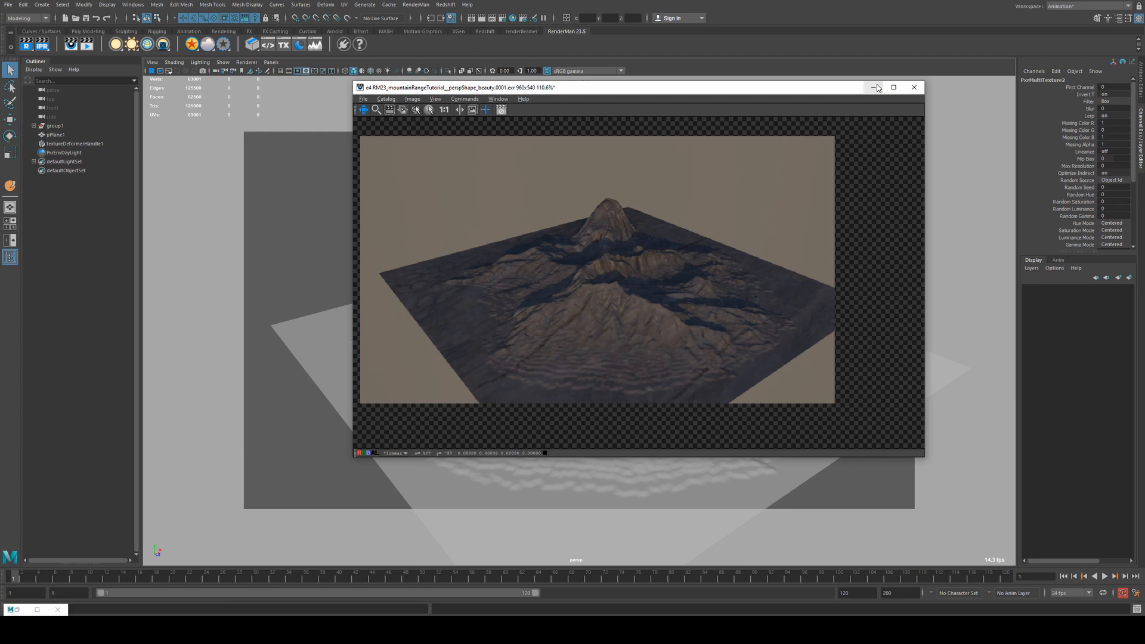
left_click(913, 87)
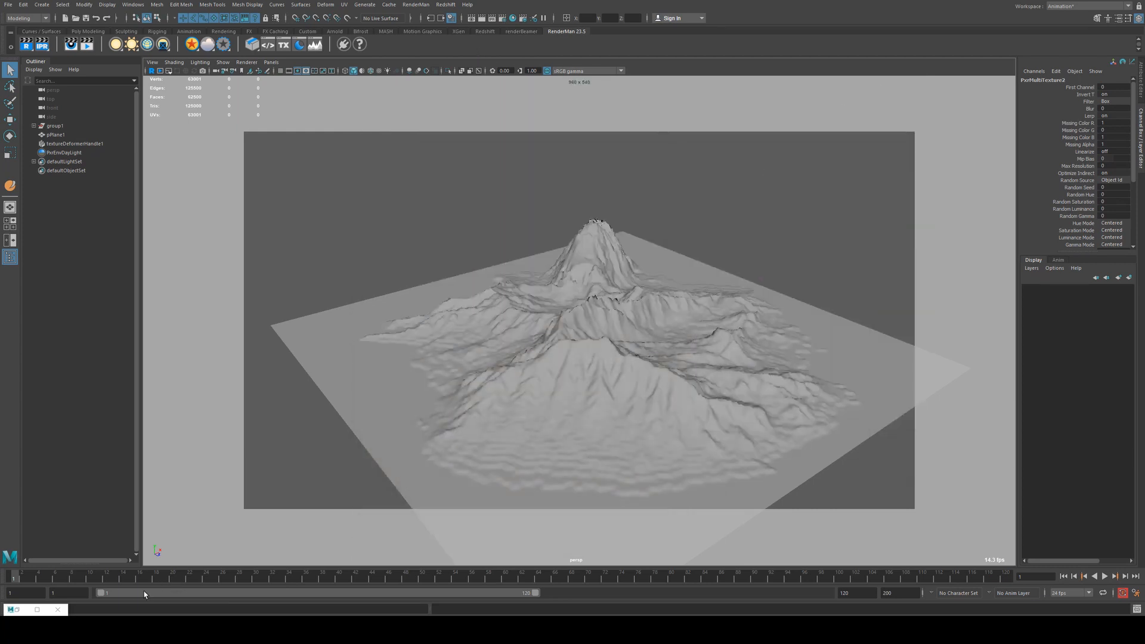
left_click(17, 609)
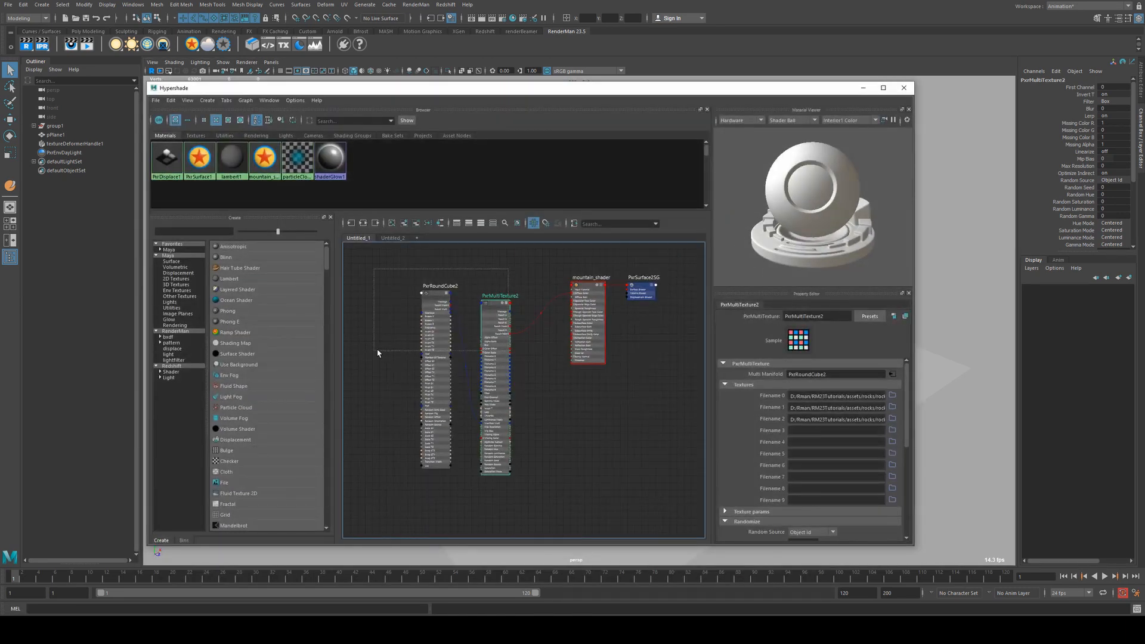
Step: Collapse the PxrRoundCube and PxrMultiTexture nodes and move them farther from mountain_shader to make room in the graph
key("1")
left_click_drag(378, 351, 422, 296)
left_click(417, 329)
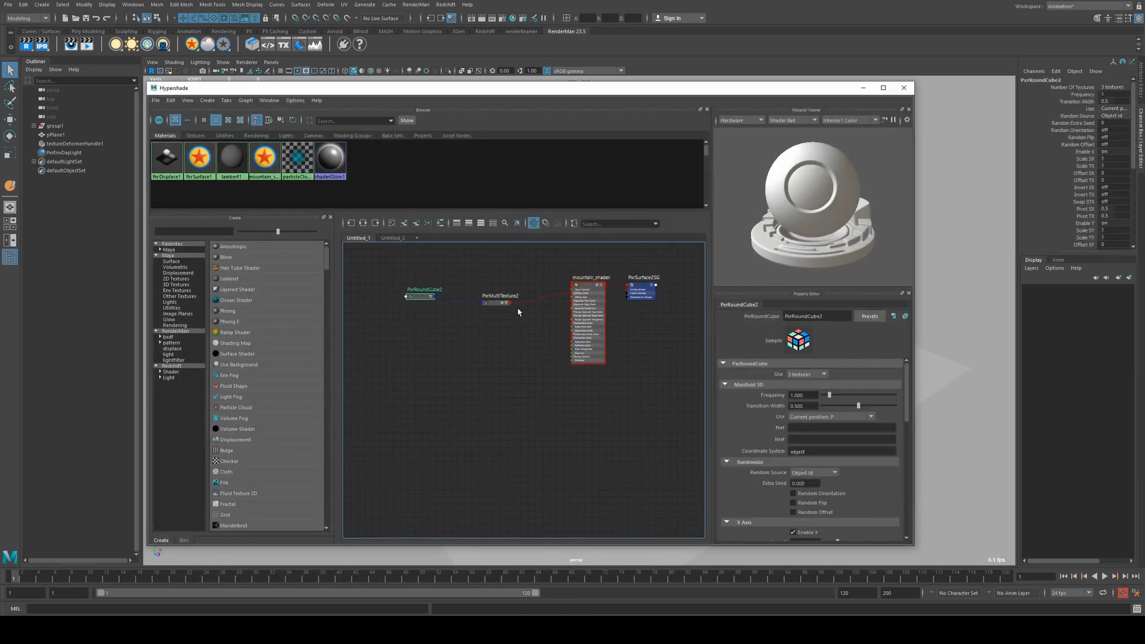
left_click_drag(498, 303, 476, 301)
Step: Add a PxrBump node between the PxrMultiTexture node and mountain_shader
left_click(528, 329)
key("Tab")
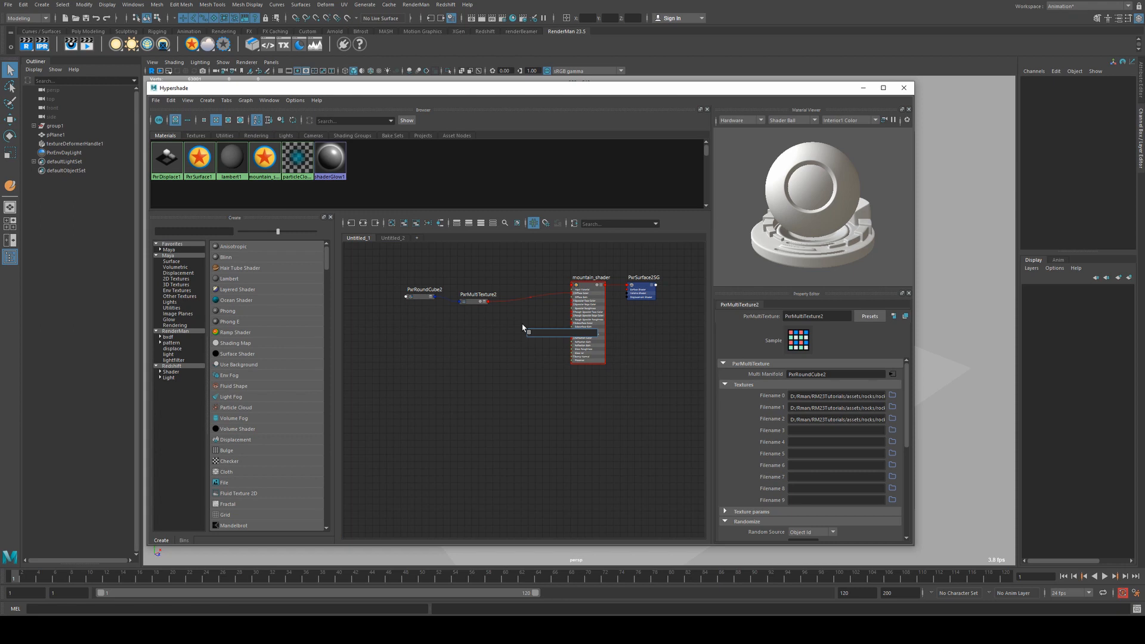
type("PxrBump")
key("Return")
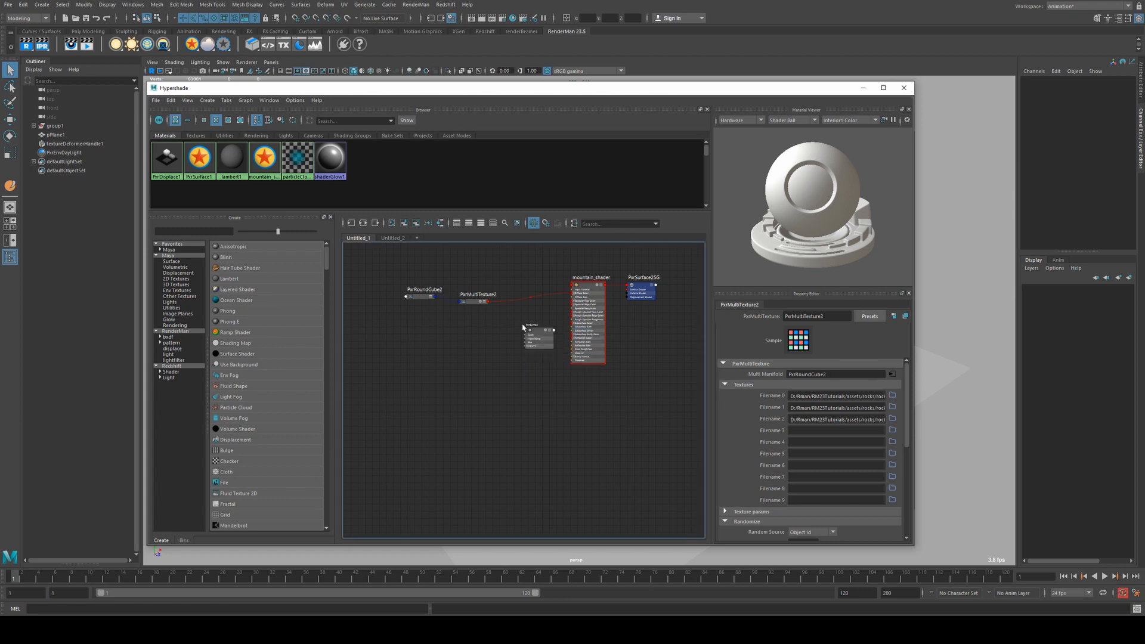
Step: Add a PxrToFloat node and connect the PxrMultiTexture node's Result RGB output to its Input
scroll(524, 326, "up", 4)
left_click(426, 287)
key("3")
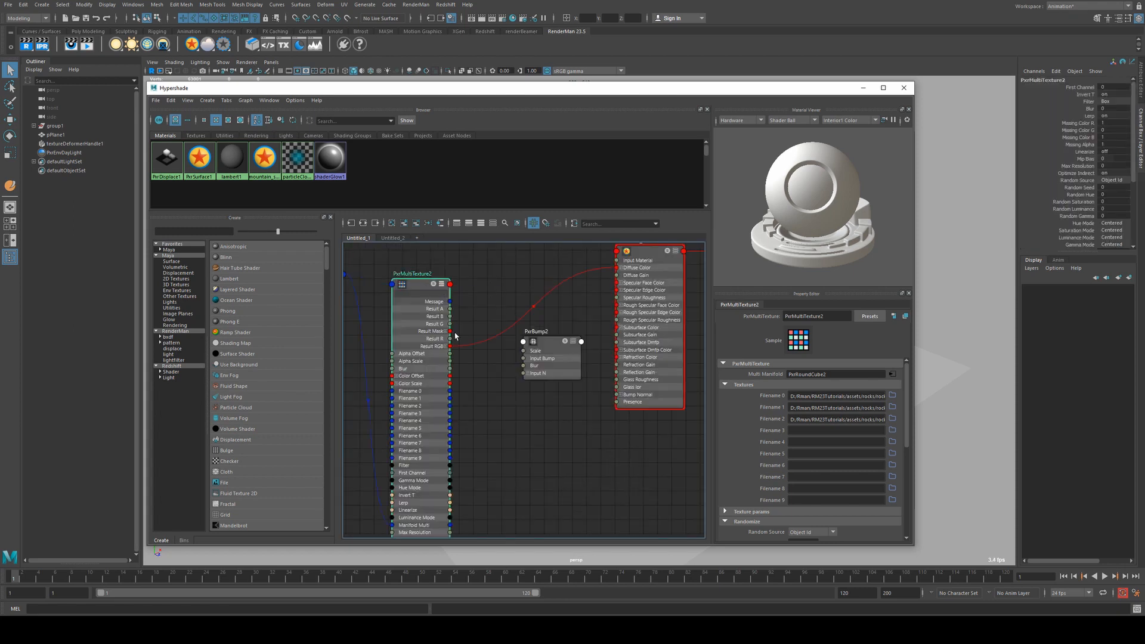
left_click(447, 345)
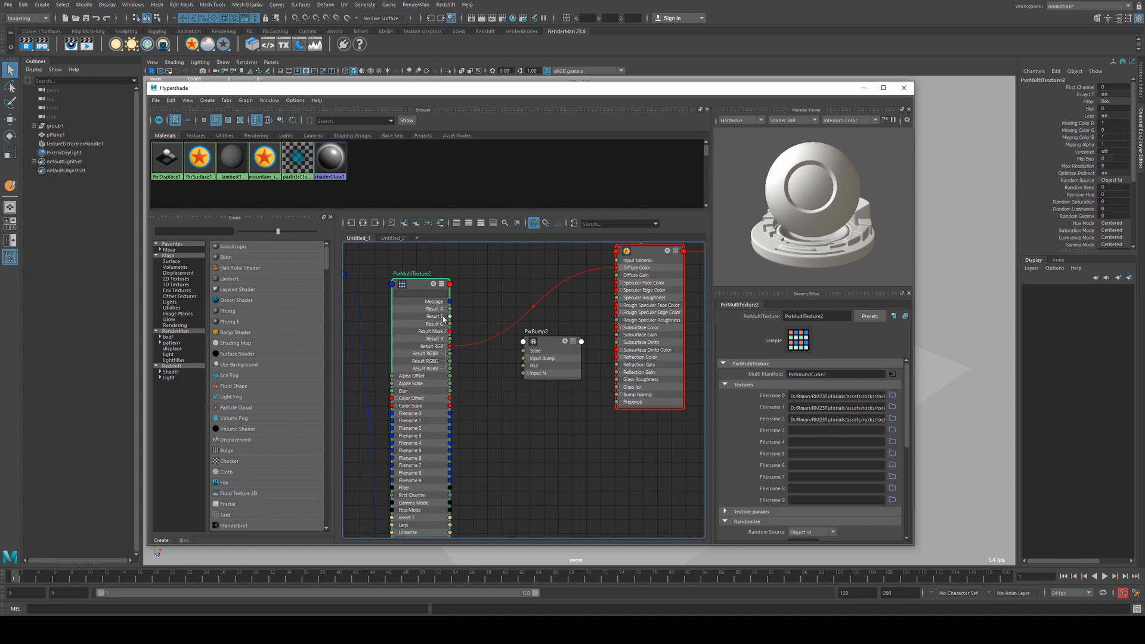
left_click(483, 395)
key("Tab")
type("PxrToFloat")
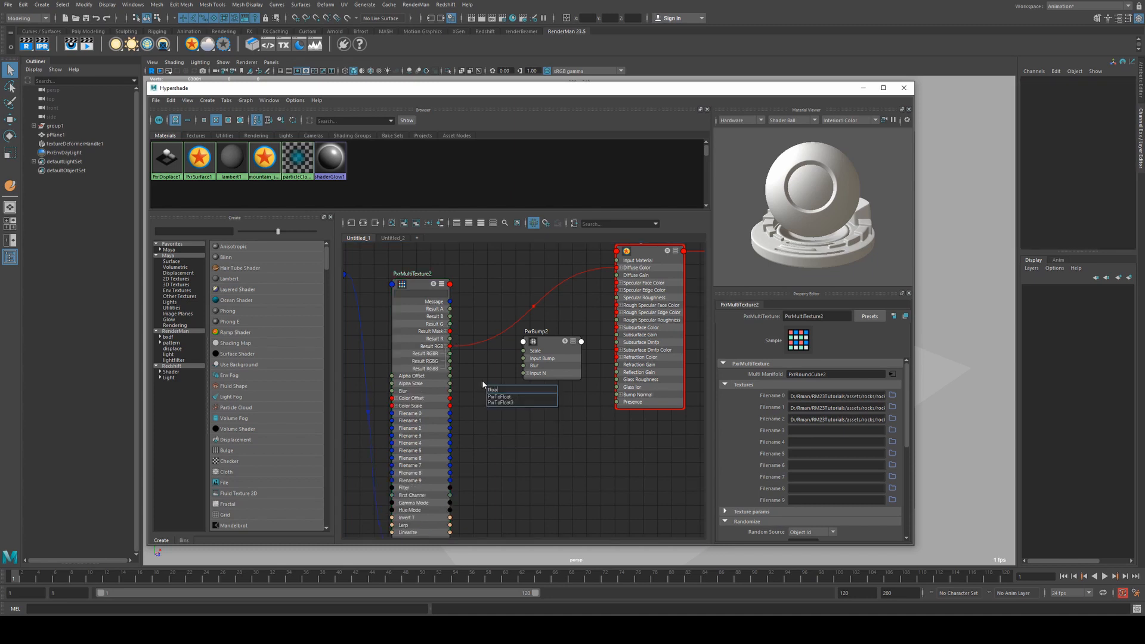
key("Return")
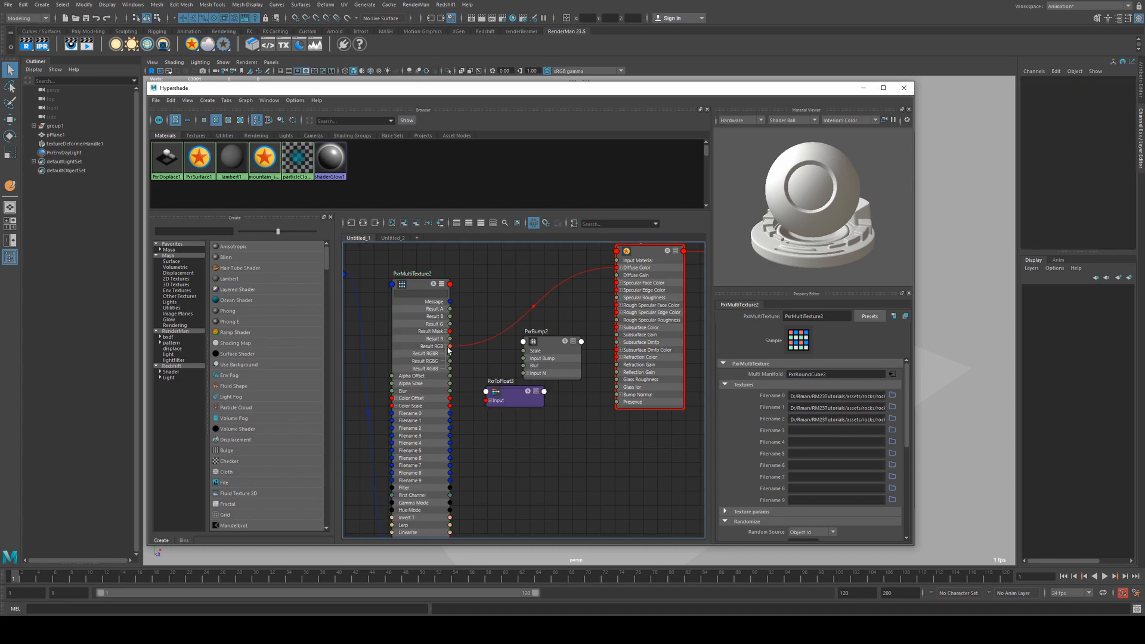
left_click_drag(449, 346, 486, 400)
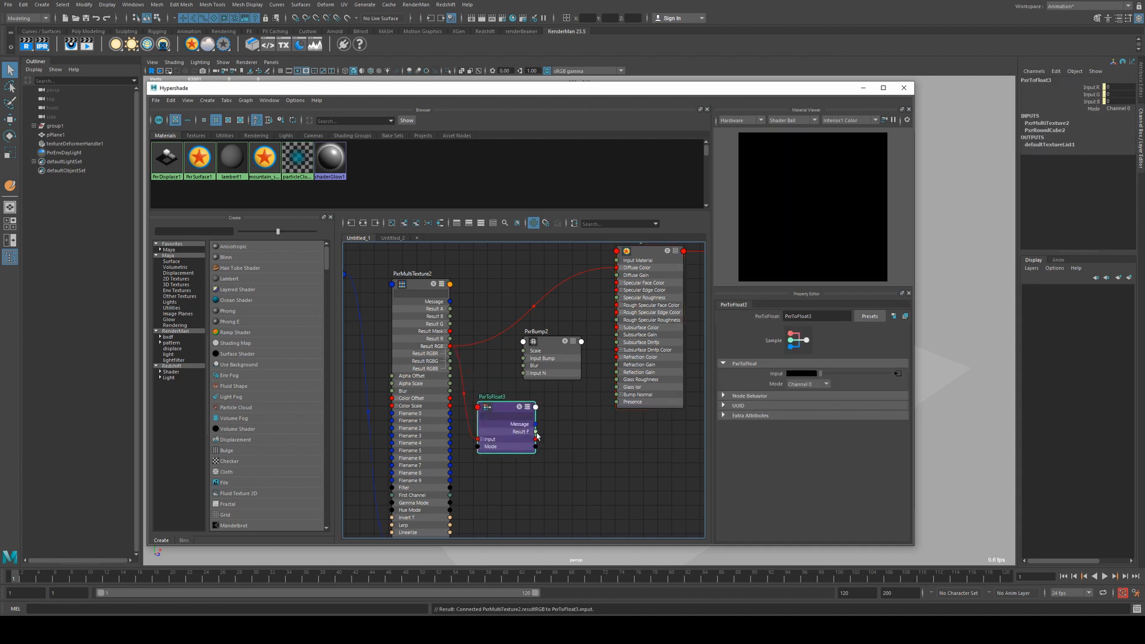
Step: Connect PxrToFloat's Result F to PxrBump's Input Bump and PxrBump's Result N to mountain_shader's Bump Normal, and tidy the nodes
left_click_drag(536, 431, 617, 396)
left_click(566, 366)
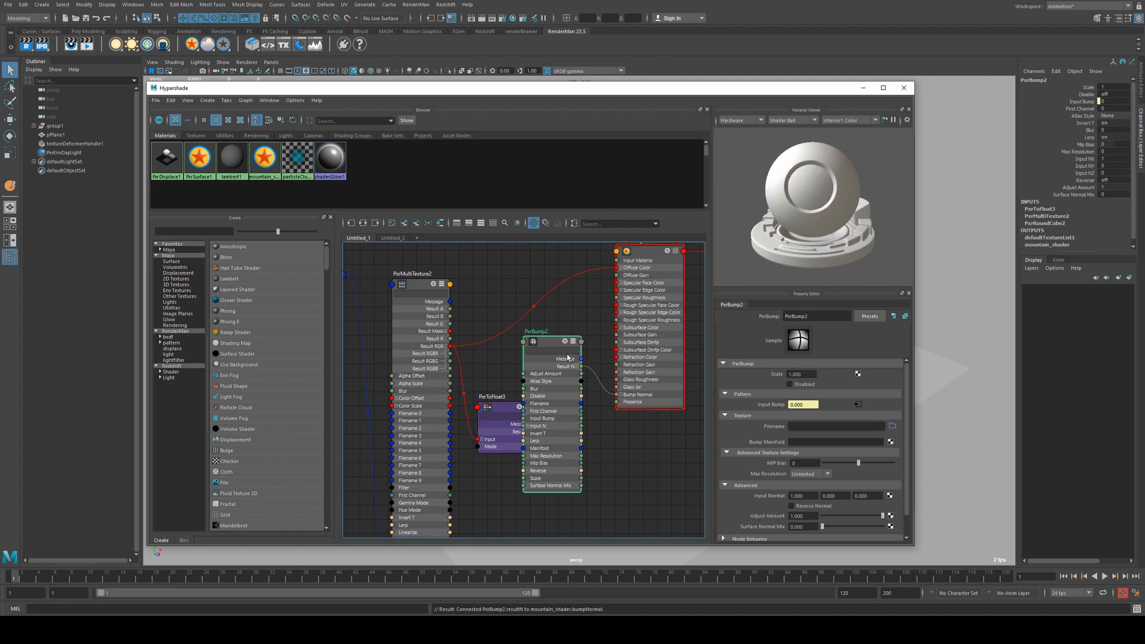
key("2")
left_click_drag(549, 342, 564, 357)
left_click(419, 285)
Step: Render the scene with the bump and compare it with the previous render in the catalog
left_click(863, 88)
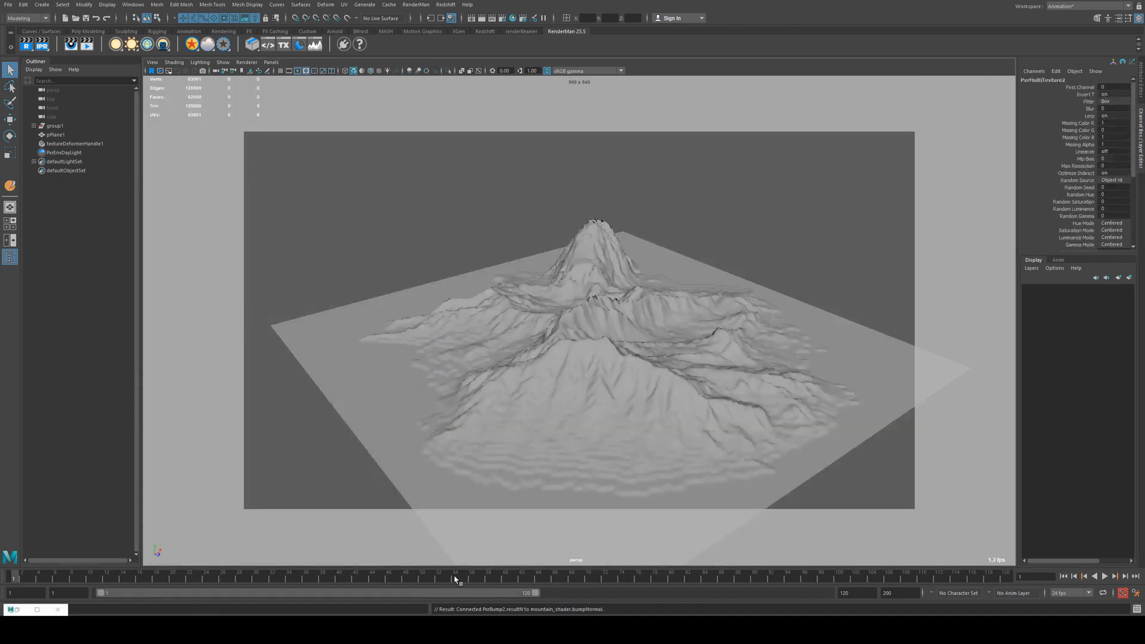
left_click(43, 46)
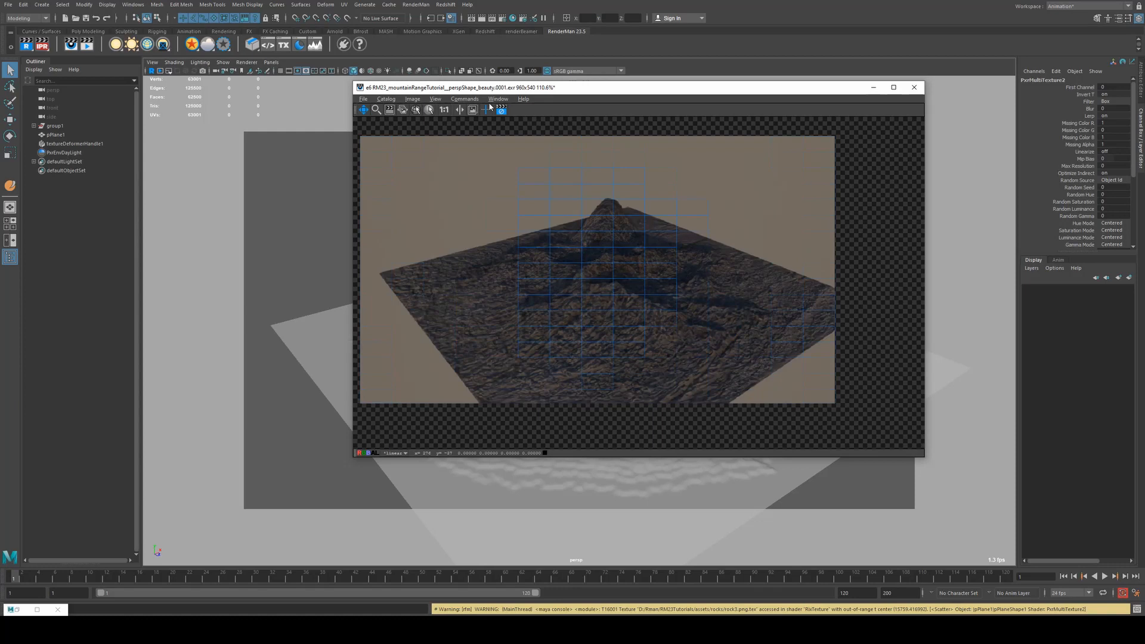
left_click(501, 114)
key("ctrl+1")
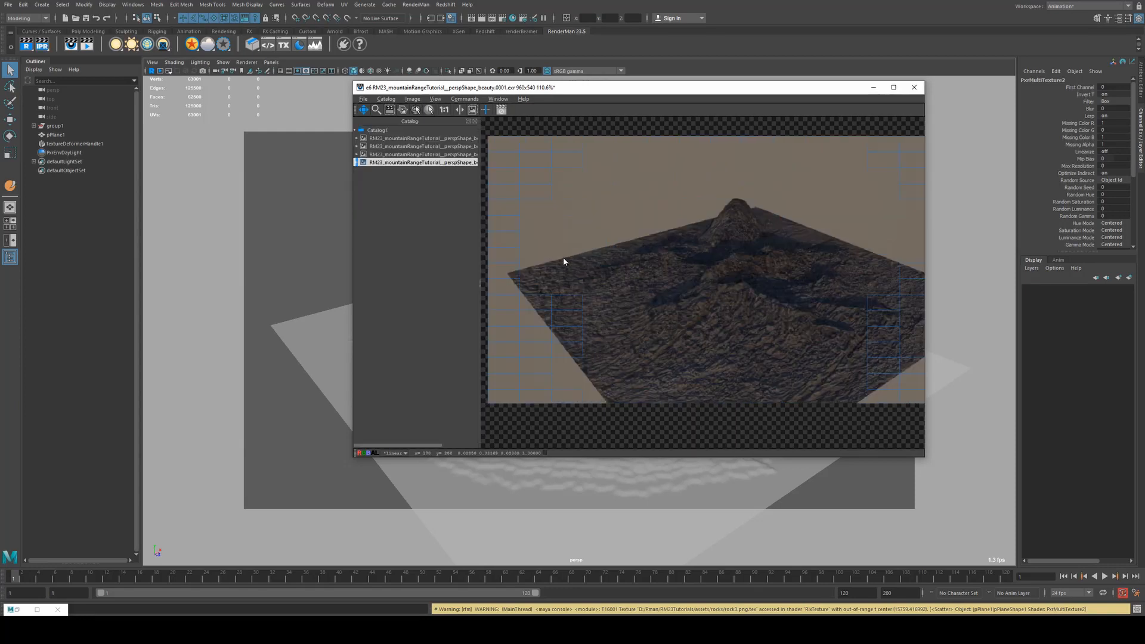
left_click(443, 155)
left_click(449, 161)
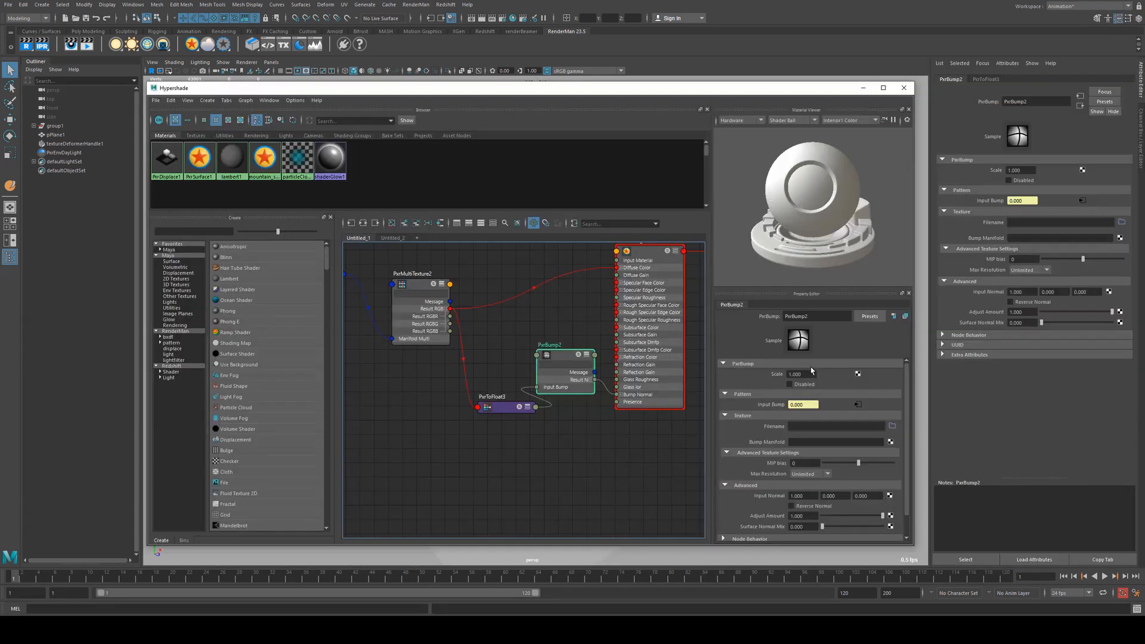
Step: Set the PxrBump node's Scale to 0.1
double_click(810, 372)
type("0.1")
key("Return")
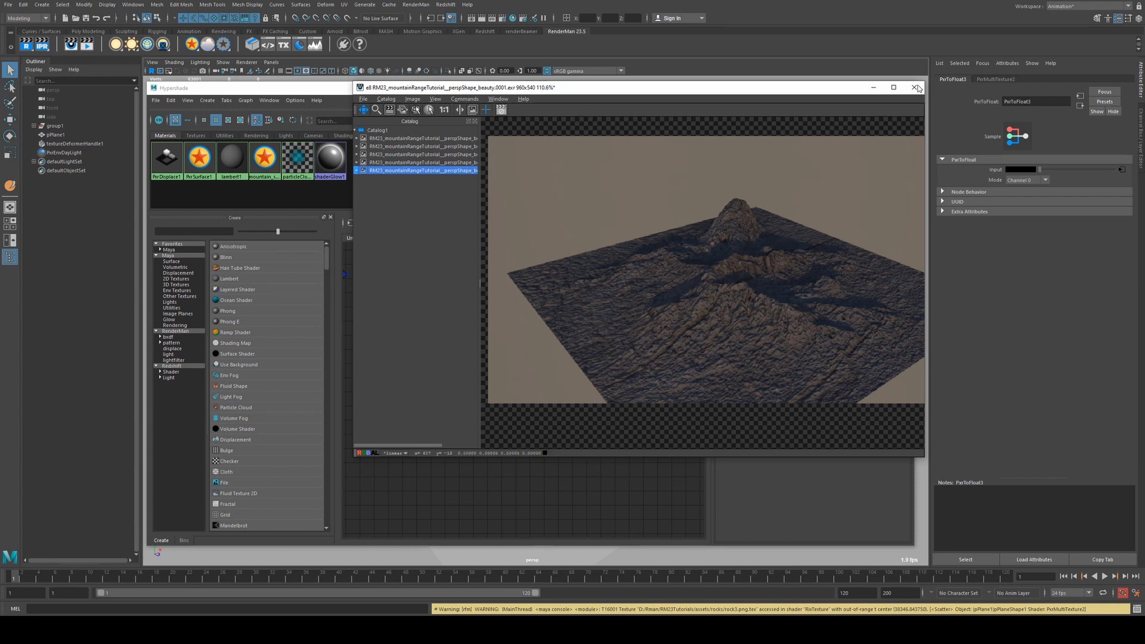
Step: Add a PxrDisplace node below the bump network and delete the separate shading group created with it
left_click(874, 89)
key("Tab")
type("pxr")
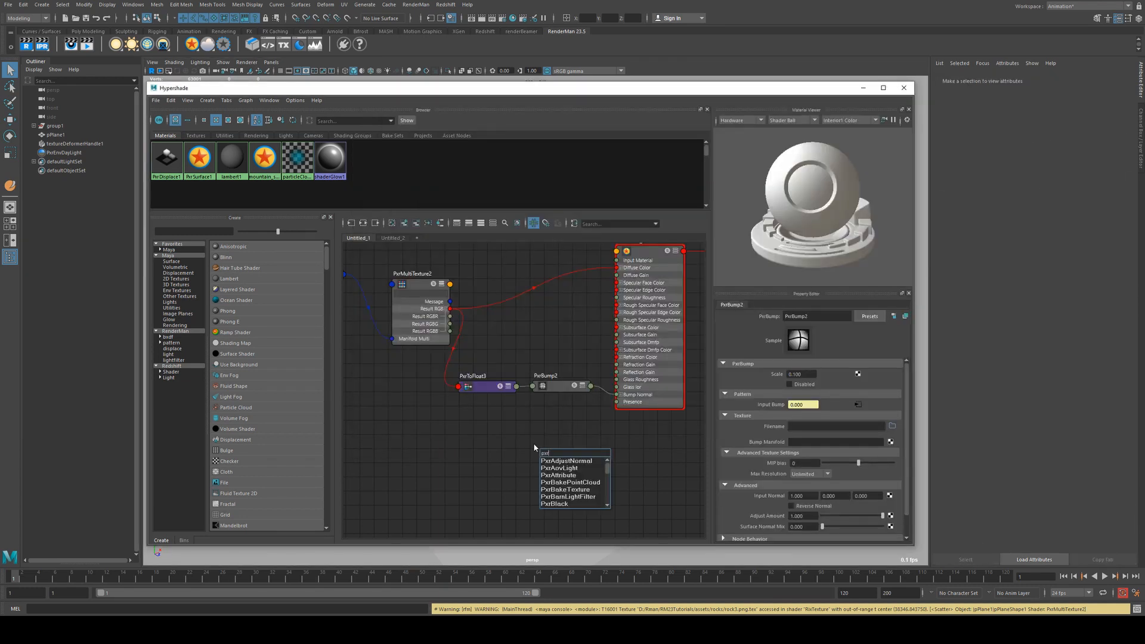
type("displace")
key("Return")
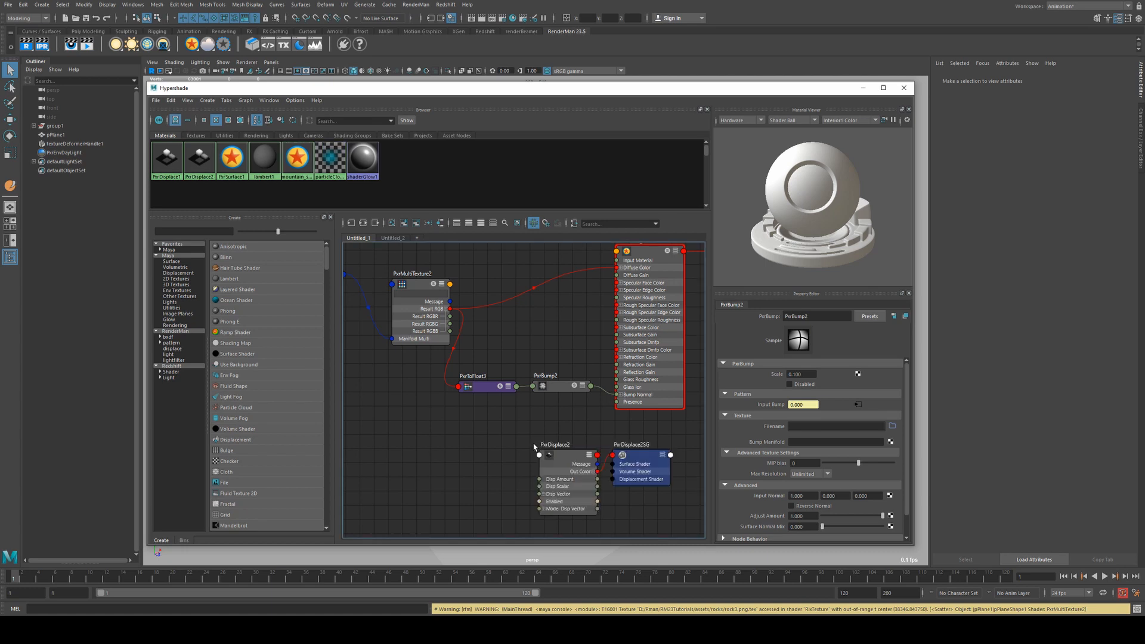
left_click(637, 457)
key("Delete")
Step: Connect the PxrDisplace node's Out Color output to the Displacement Shader input of mountain_shader's shading group
scroll(647, 447, "down", 3)
middle_click_drag(647, 448, 573, 434, "alt")
left_click_drag(526, 440, 630, 311)
scroll(613, 471, "up", 2)
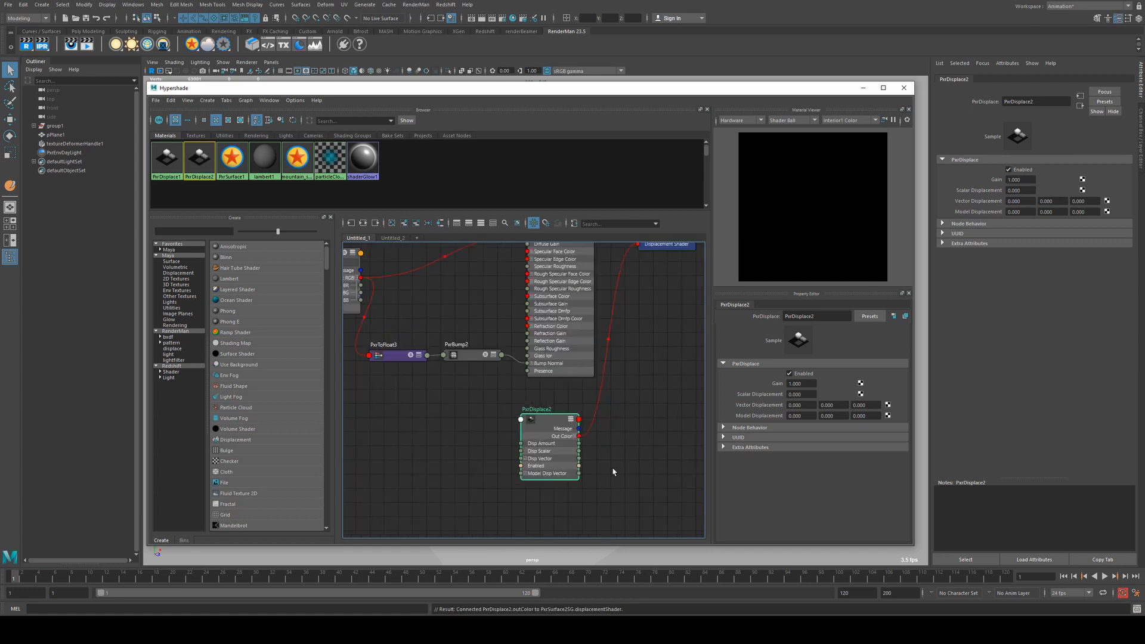
Step: Expand the PxrToFloat node and connect its Result F output to the PxrDisplace node's Disp Scalar input
left_click(392, 358)
key("3")
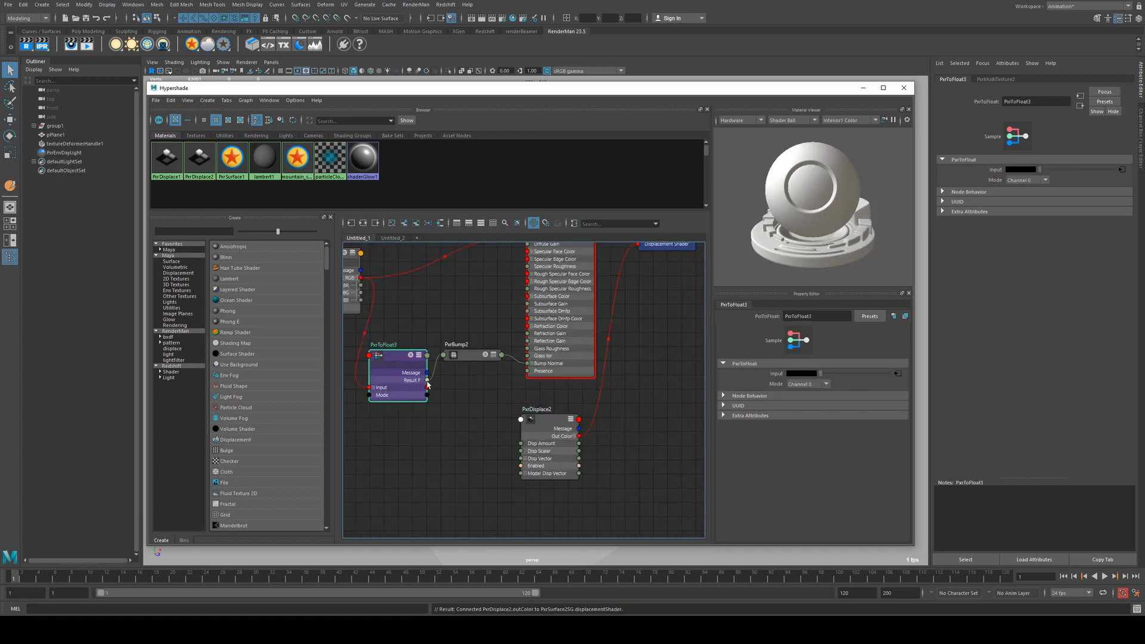
left_click_drag(427, 382, 523, 445)
left_click(524, 451)
Step: Set the PxrDisplace node's Gain to 0.05
left_click(551, 422)
left_click(799, 383)
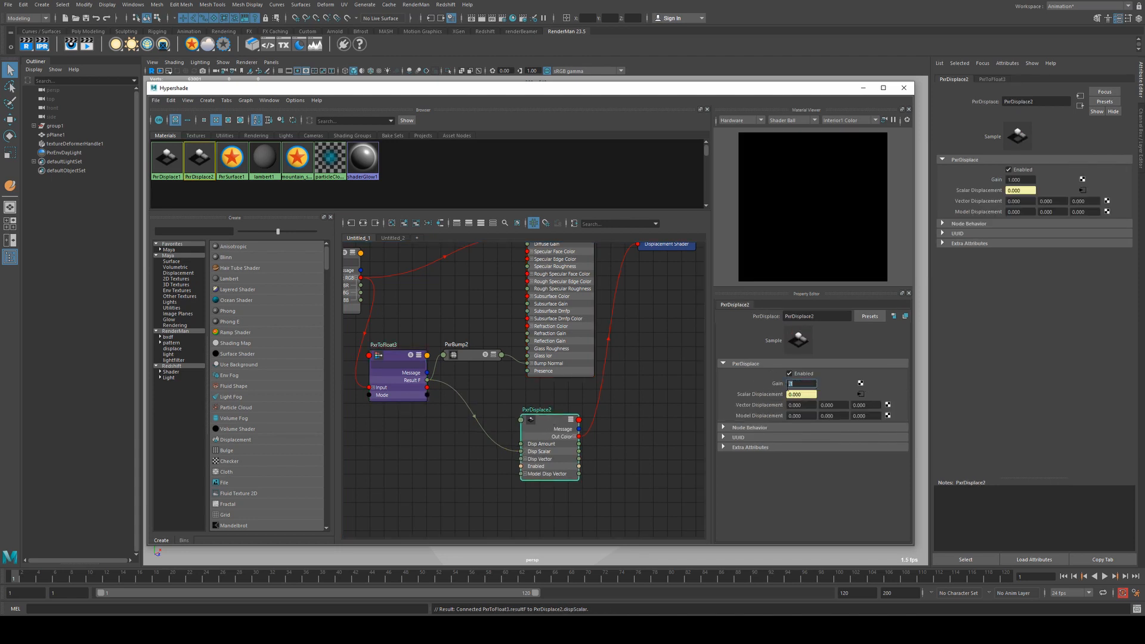
type(".05")
key("Return")
Step: Inspect the render with displacement and compare it with the earlier bump-only render in the catalog
left_click(863, 87)
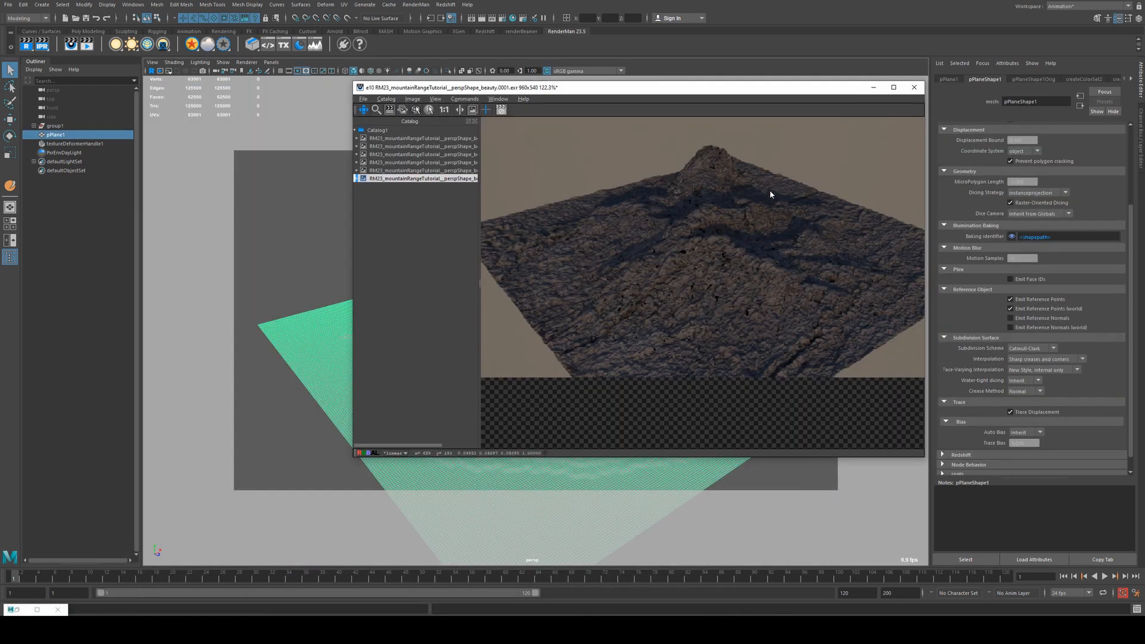
left_click_drag(769, 189, 745, 215)
left_click(447, 171)
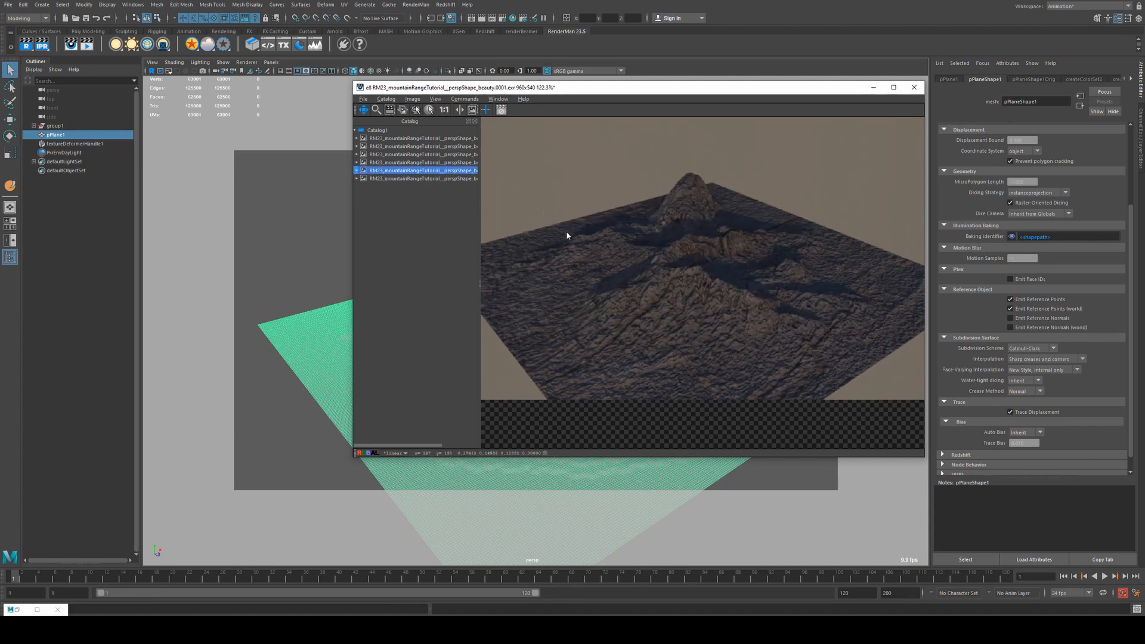
left_click(457, 177)
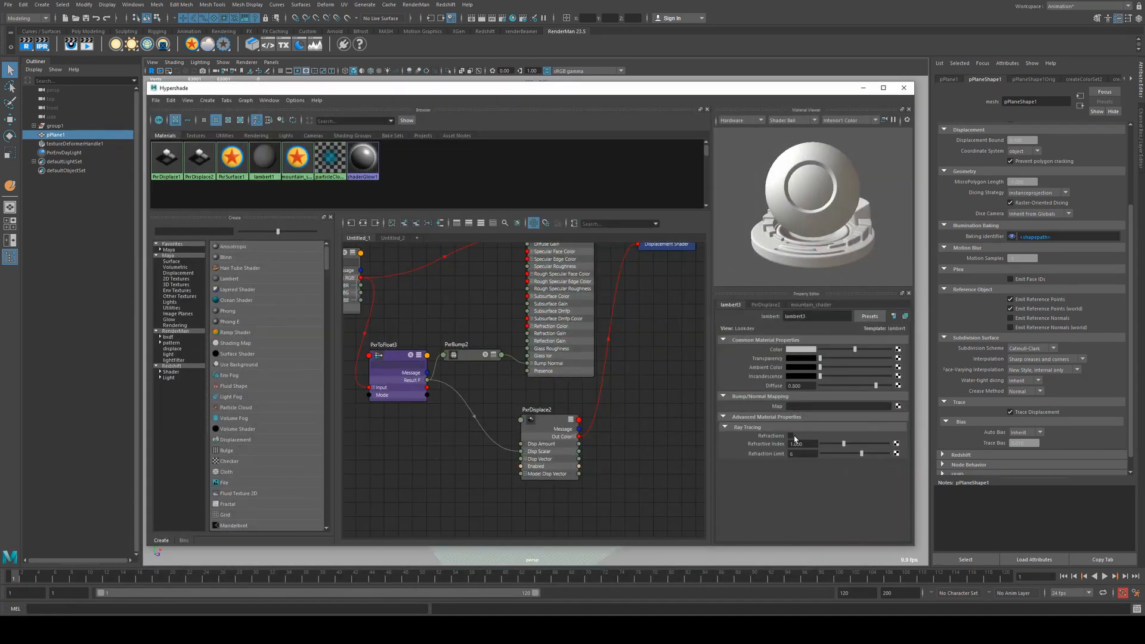
Step: Set the PxrDisplace node's Gain to 0.002
left_click(553, 419)
left_click_drag(810, 385, 795, 385)
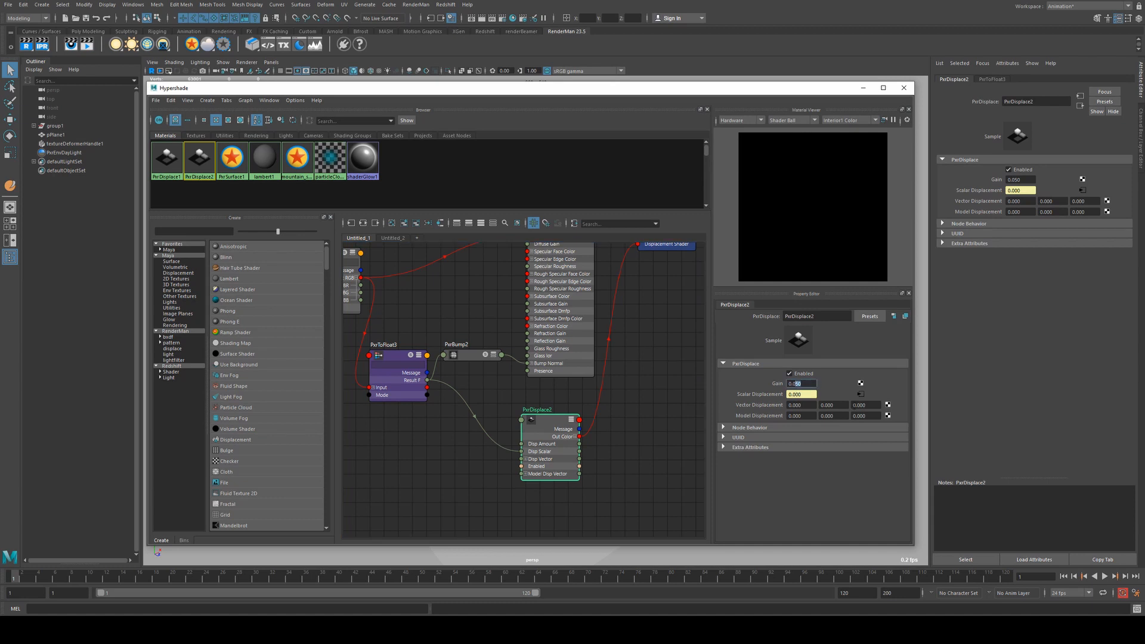
type("02")
key("Return")
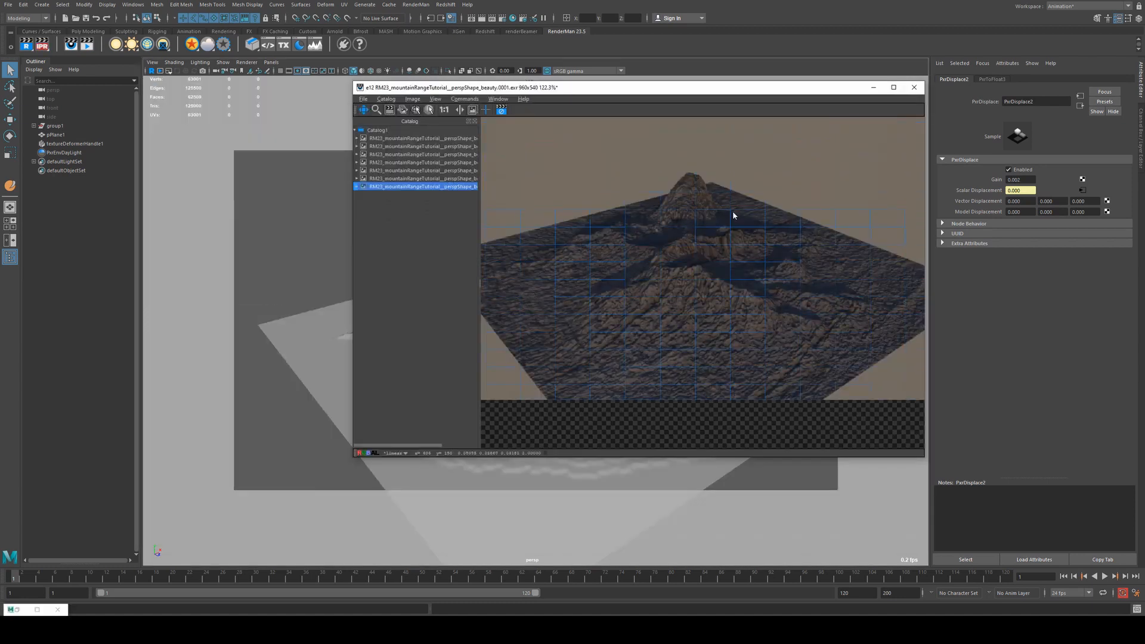
Step: Examine the new render up close and delete the previous render from the catalog
scroll(661, 185, "up", 1)
left_click(468, 177)
key("Delete")
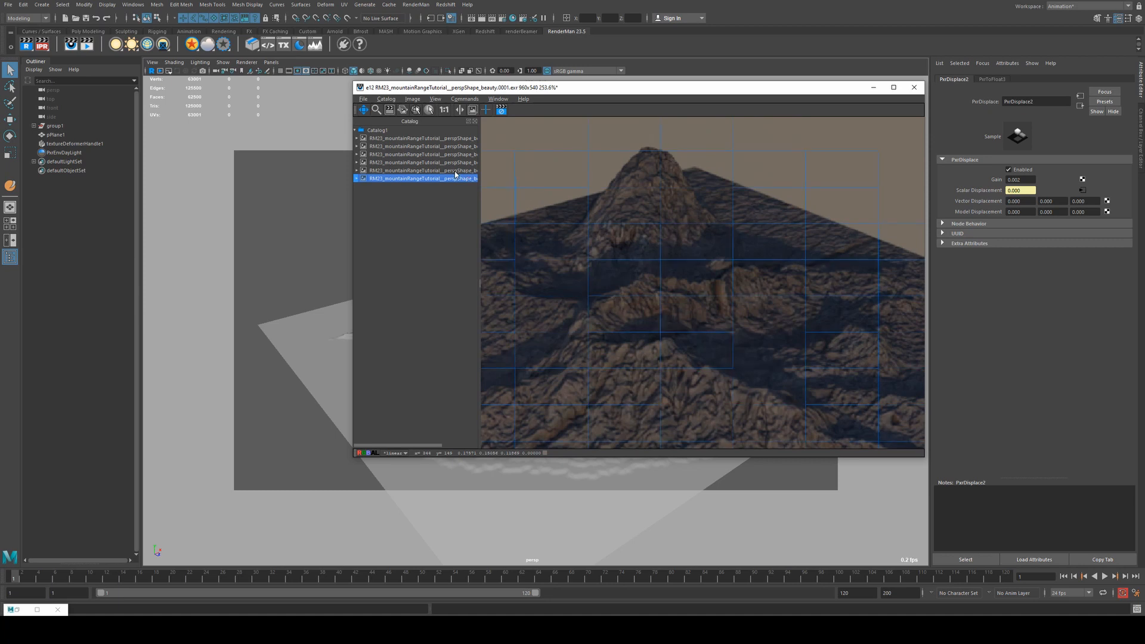
Step: Compare the latest renders in the catalog and inspect the displaced terrain surface up close
key("Up")
key("Down")
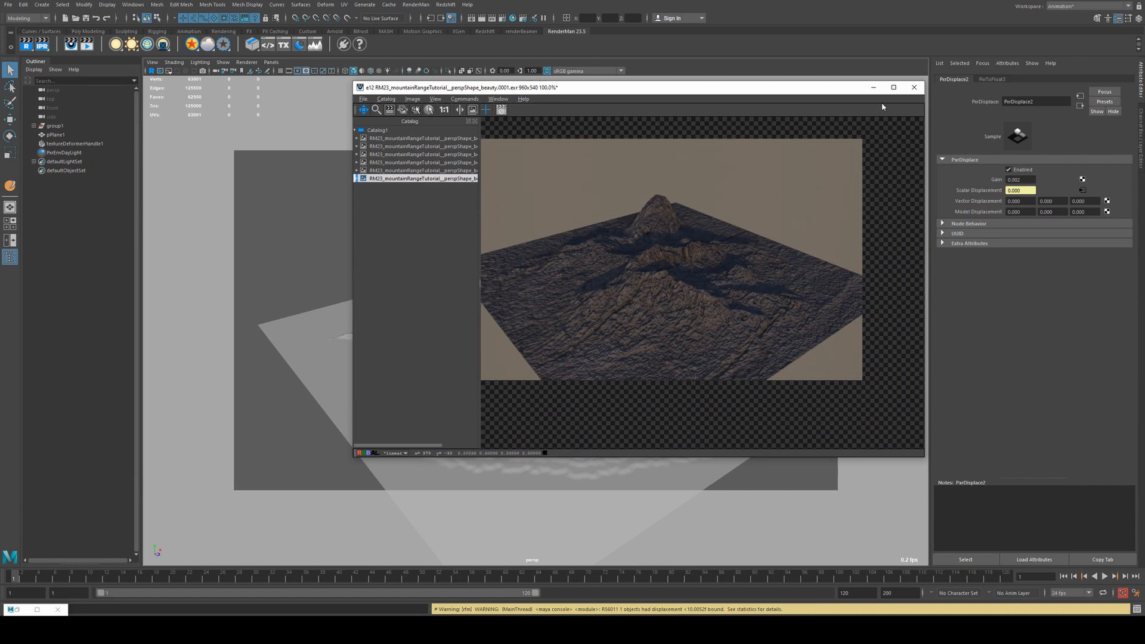
scroll(641, 362, "up", 2)
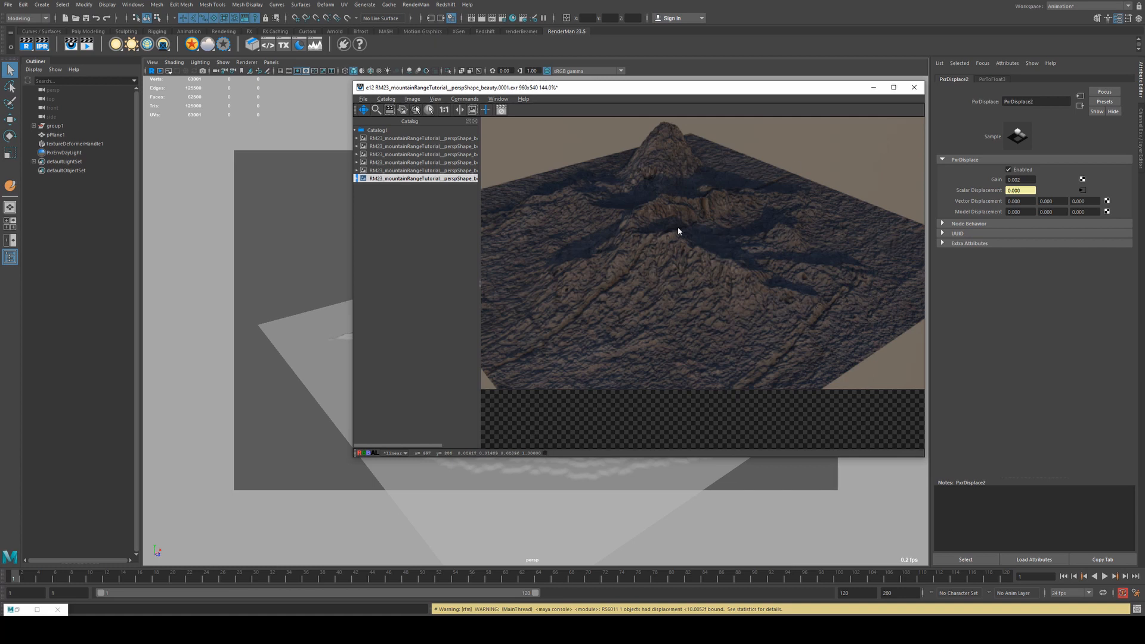
left_click(874, 88)
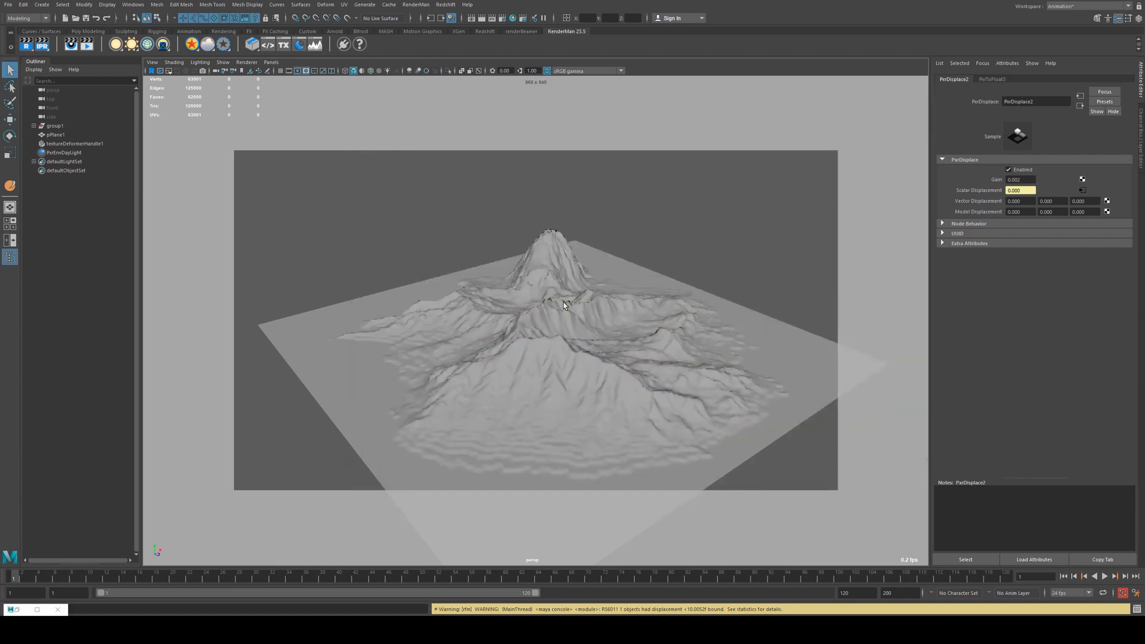
left_click_drag(565, 303, 569, 272, "alt")
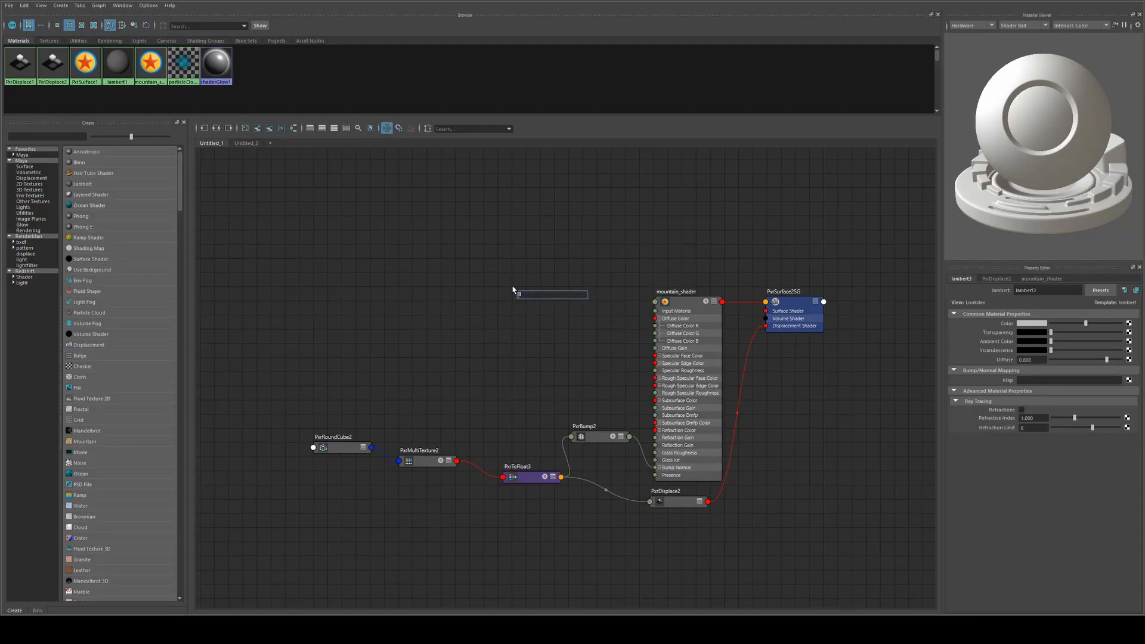
Step: Add a PxrBlend node to the mountain shader graph
type("blend")
key("Down")
key("Down")
key("Down")
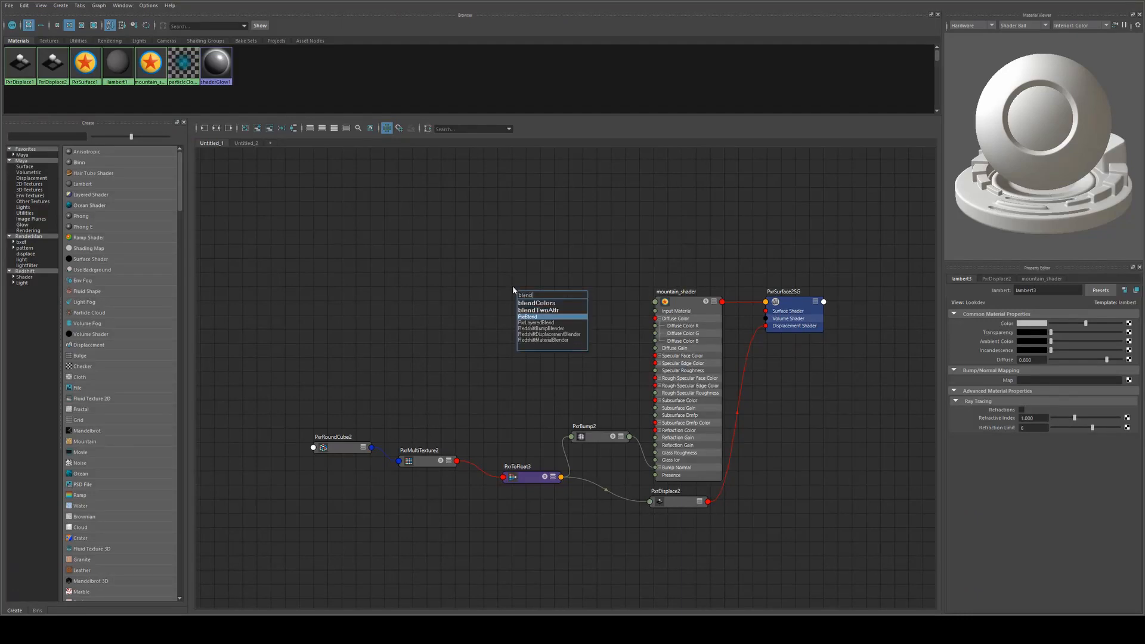
key("Return")
Step: Connect the PxrMultiTexture node's Result RGB to the Bottom RGB of the PxrBlend node
left_click(425, 462)
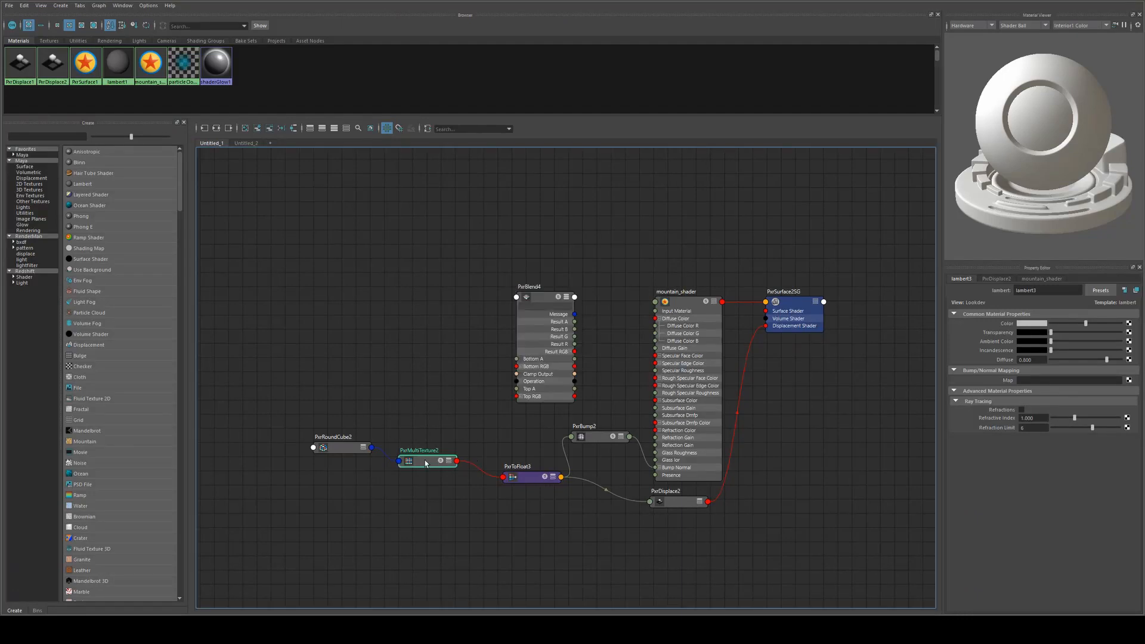
key("3")
scroll(459, 512, "up", 2)
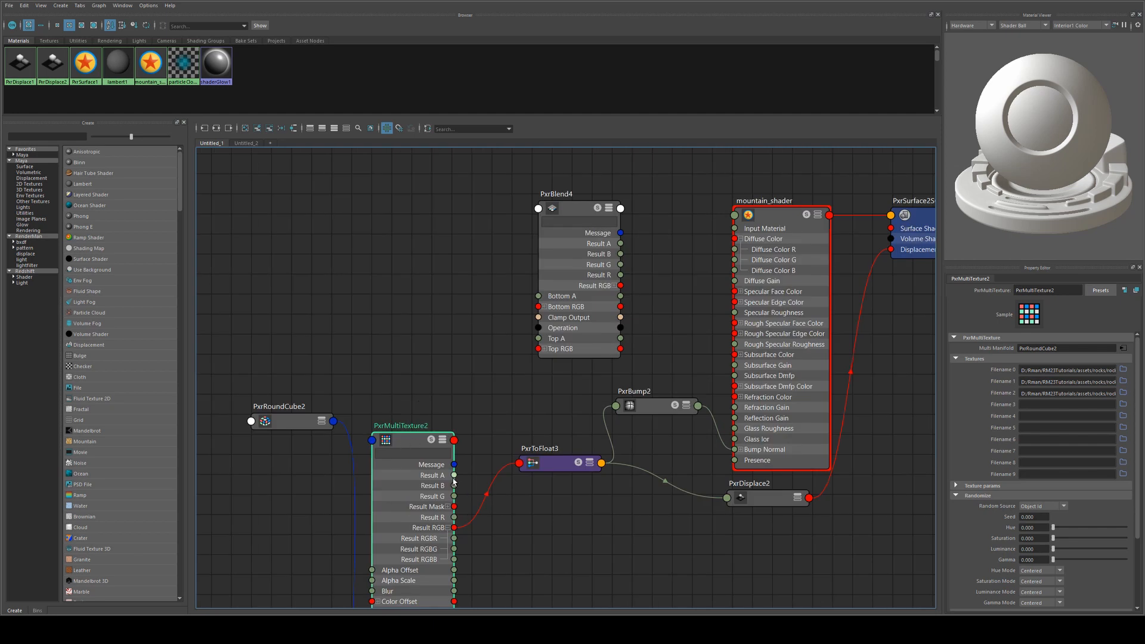
left_click_drag(469, 510, 518, 336)
left_click(517, 335)
left_click_drag(454, 528, 539, 306)
Step: Add a PxrRamp node beside the PxrBlend and connect its Result RGBR to the blend's Top A
key("Tab")
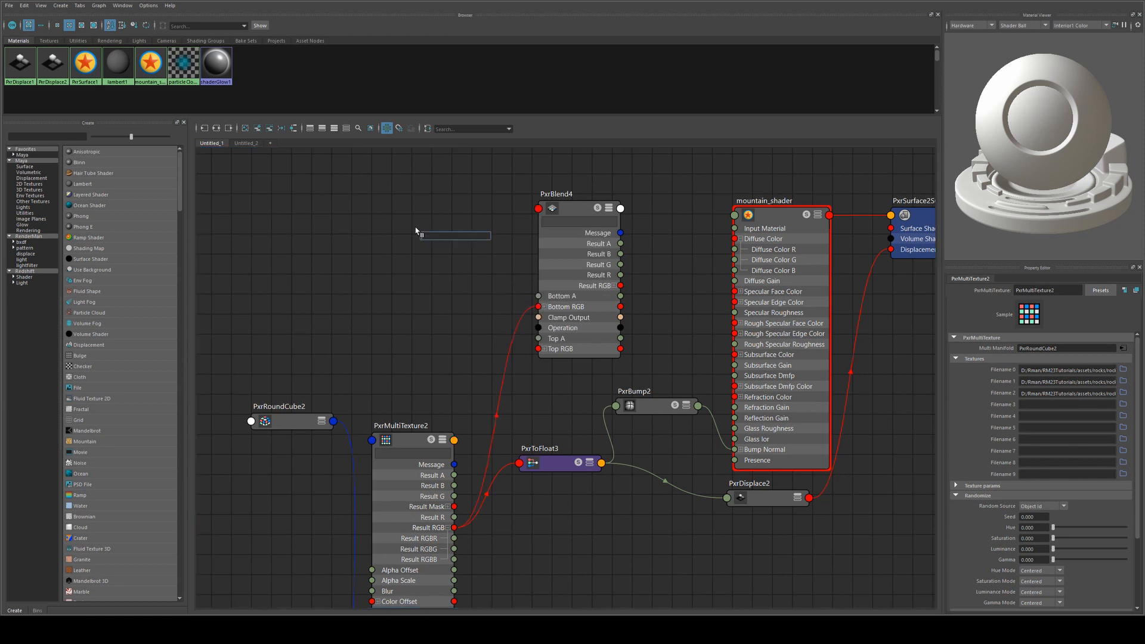
type("ramp")
key("Down")
key("Down")
key("Down")
key("Down")
key("Down")
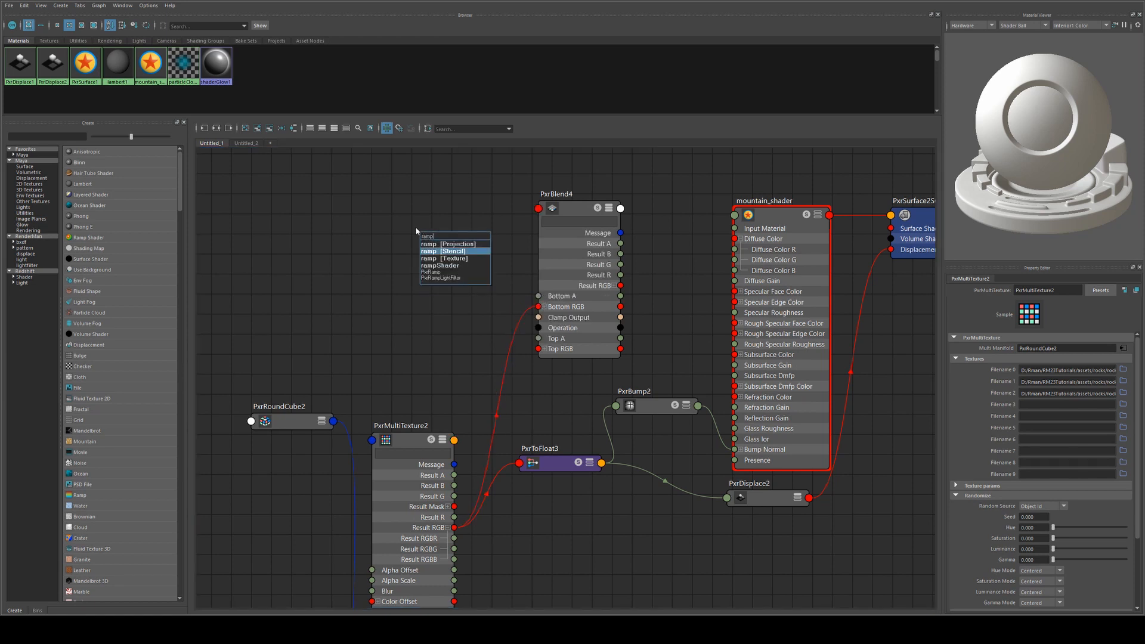
key("Return")
left_click_drag(459, 240, 383, 192)
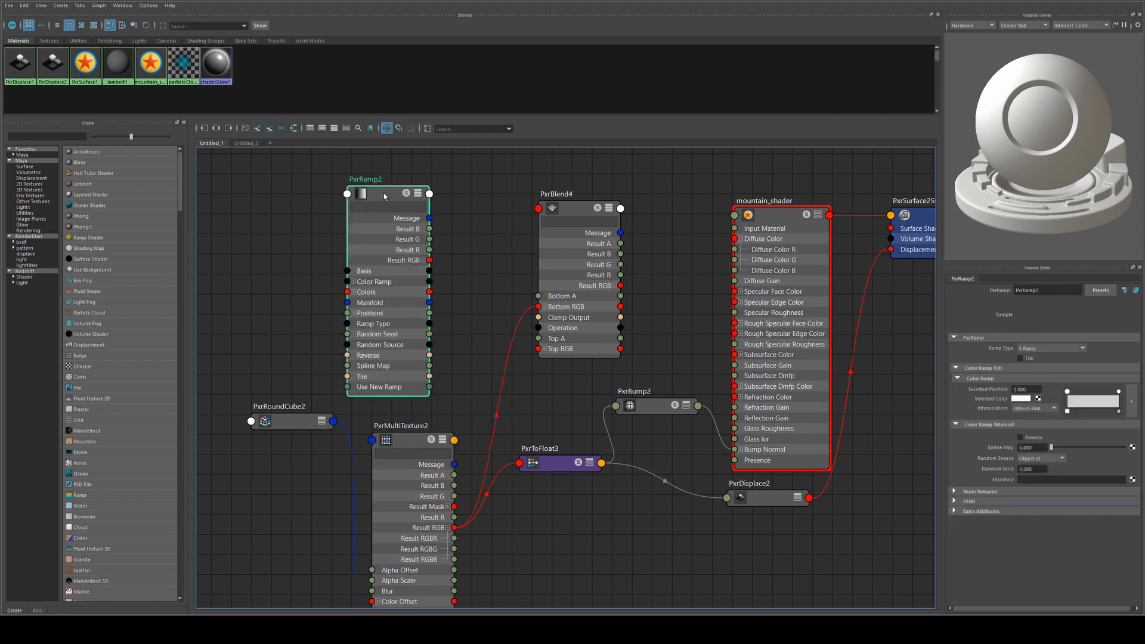
left_click_drag(426, 270, 537, 338)
Step: Set the PxrBlend's Top Color to white and collapse the ramp and blend nodes in the graph
left_click(569, 214)
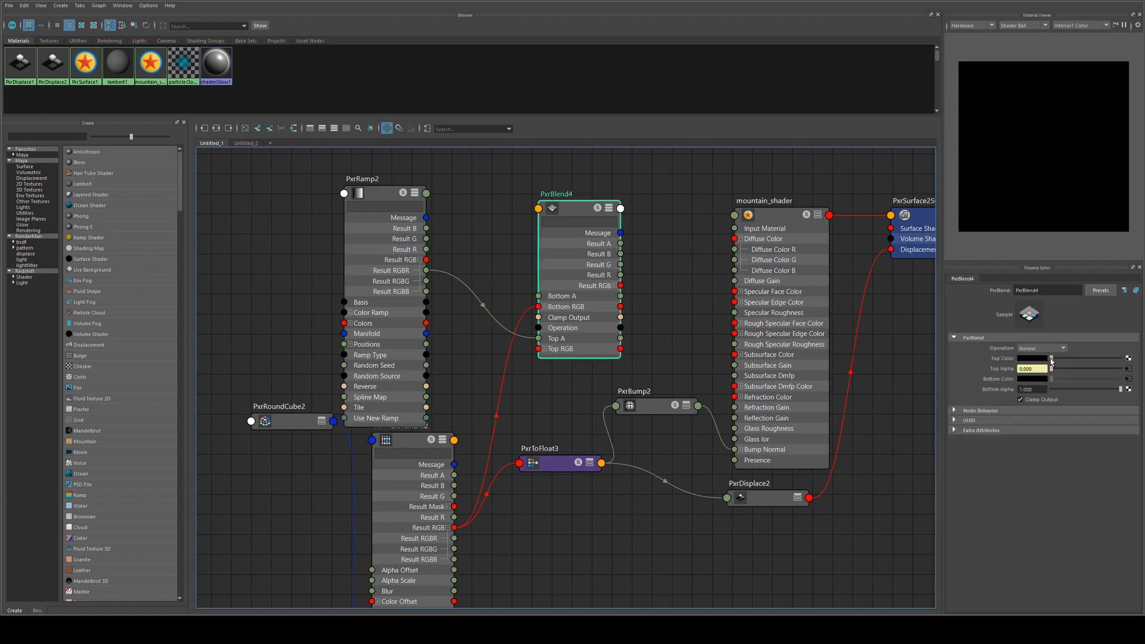
left_click_drag(1056, 359, 1123, 359)
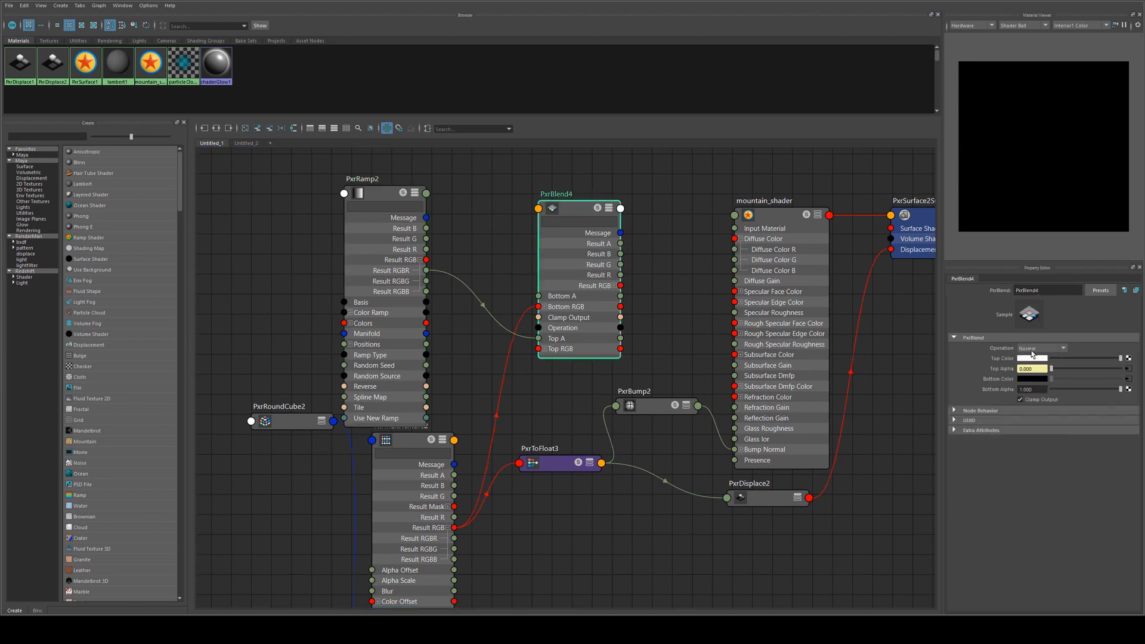
left_click(408, 204)
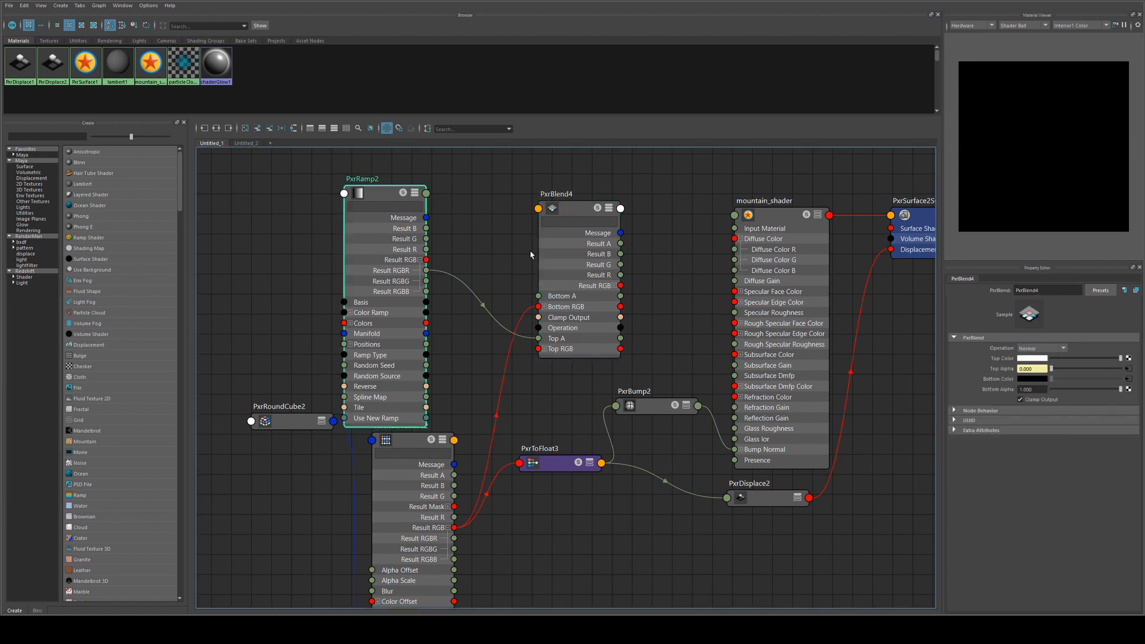
key("1")
left_click(553, 258)
key("1")
left_click_drag(392, 191, 394, 198)
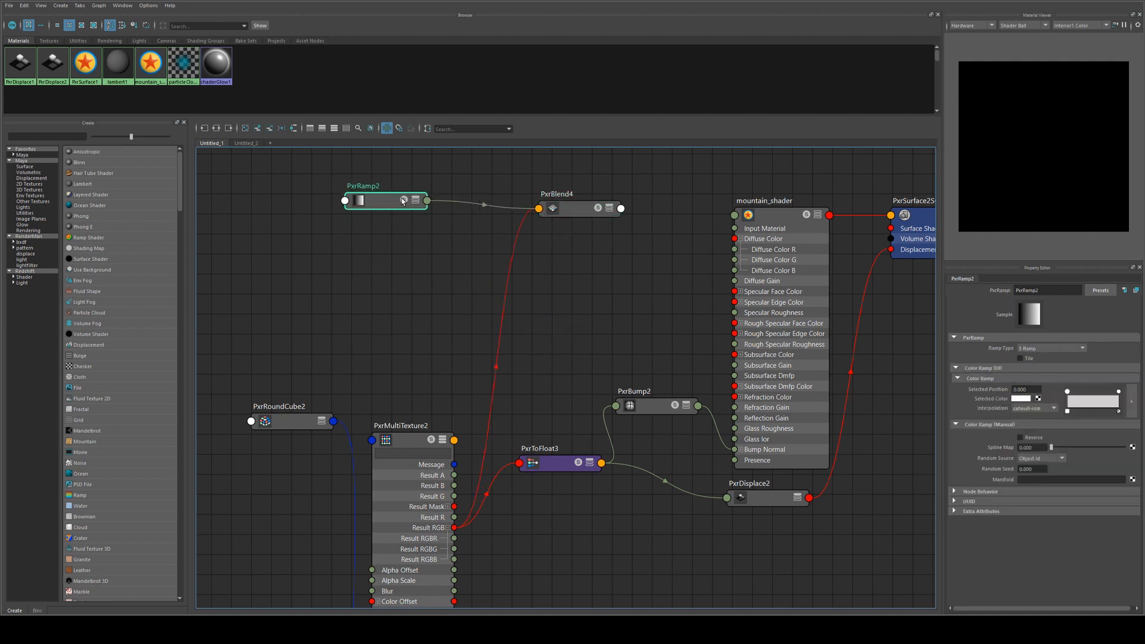
Step: Connect the PxrBlend's Result RGB to the Diffuse Color of mountain_shader
left_click_drag(779, 221, 775, 187)
key("2")
key("3")
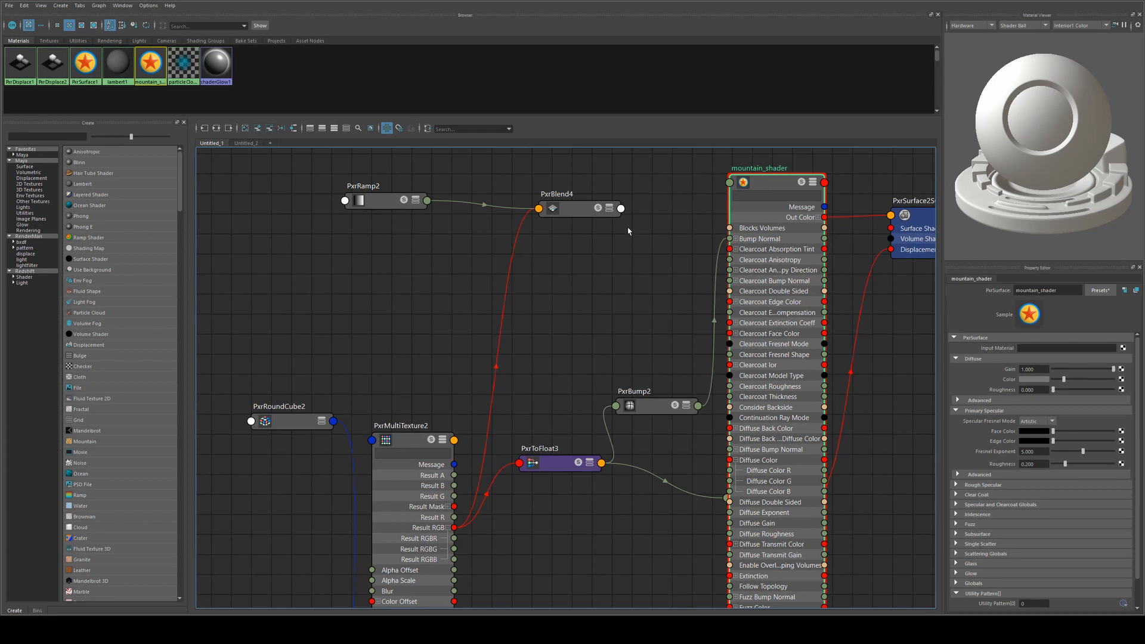
left_click(577, 214)
key("3")
left_click_drag(620, 286, 732, 187)
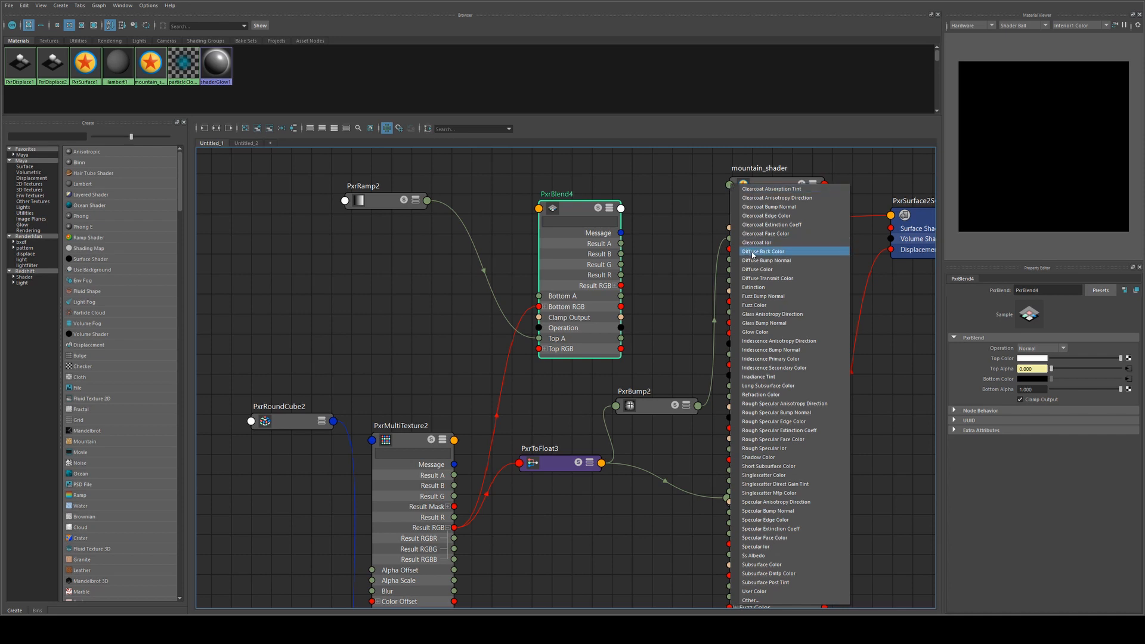
left_click(765, 269)
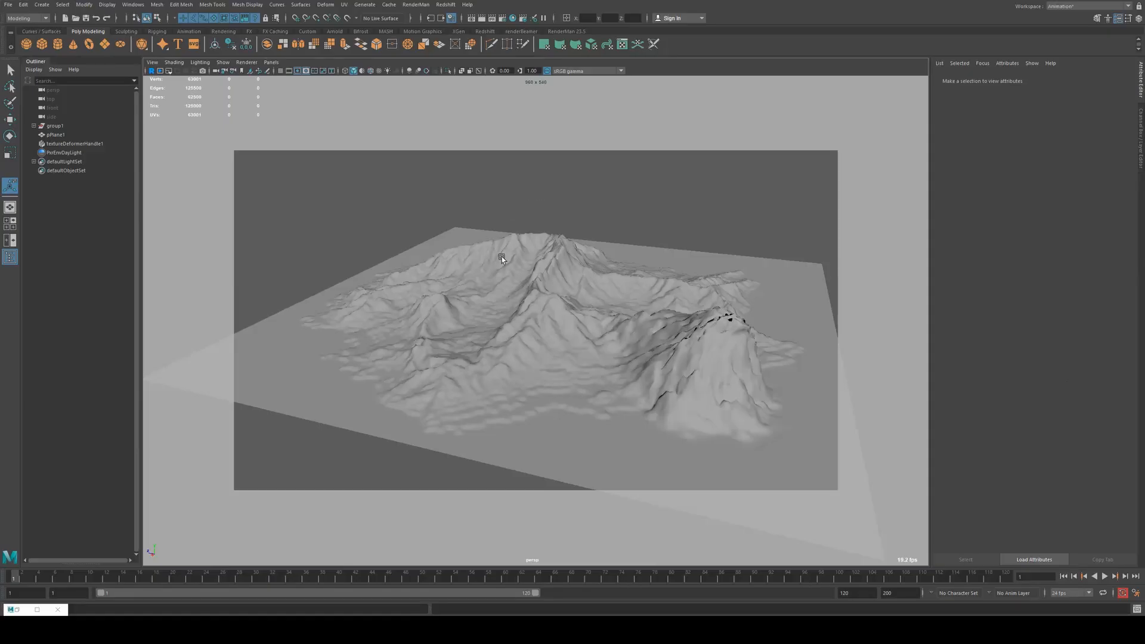
Step: Try to apply a planar UV projection to the terrain plane with its deformers still live
left_click(530, 278)
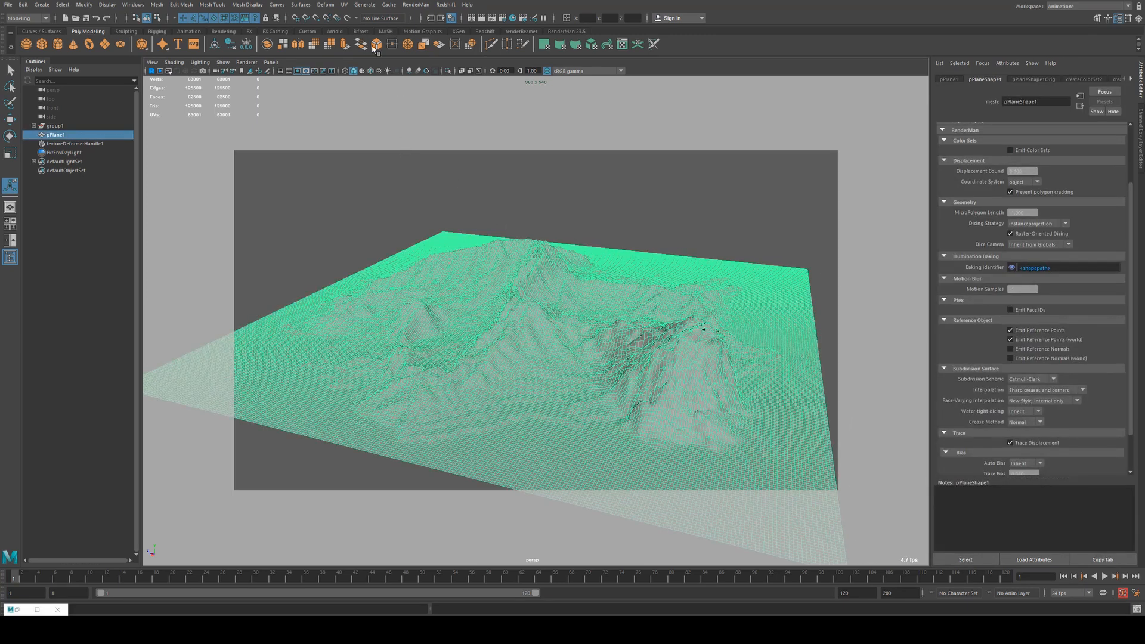
left_click(344, 4)
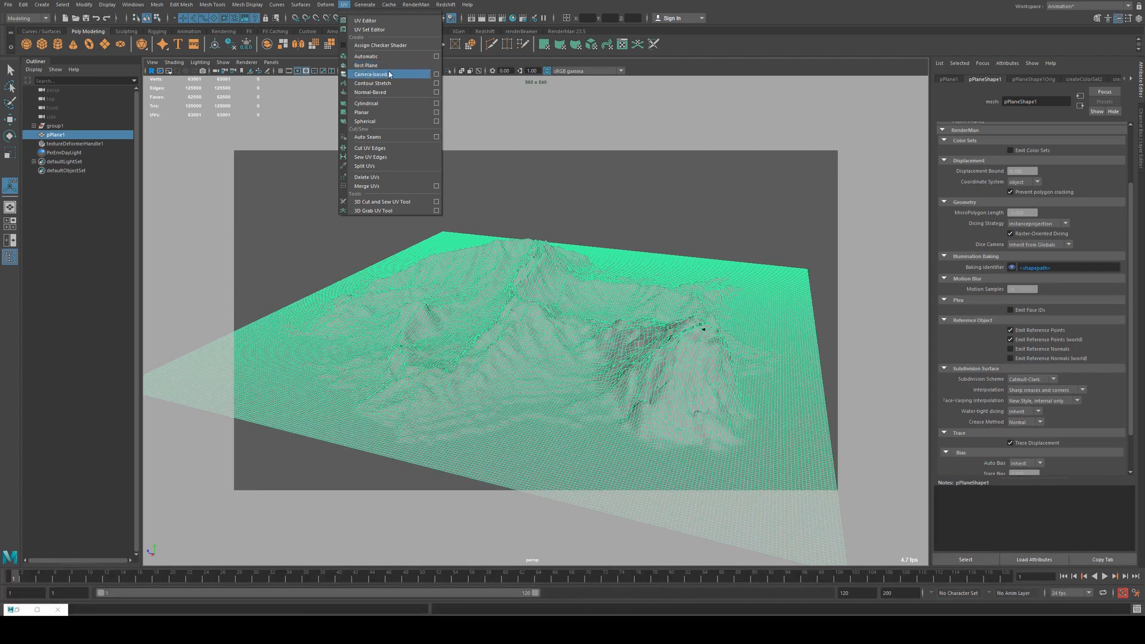
left_click(391, 113)
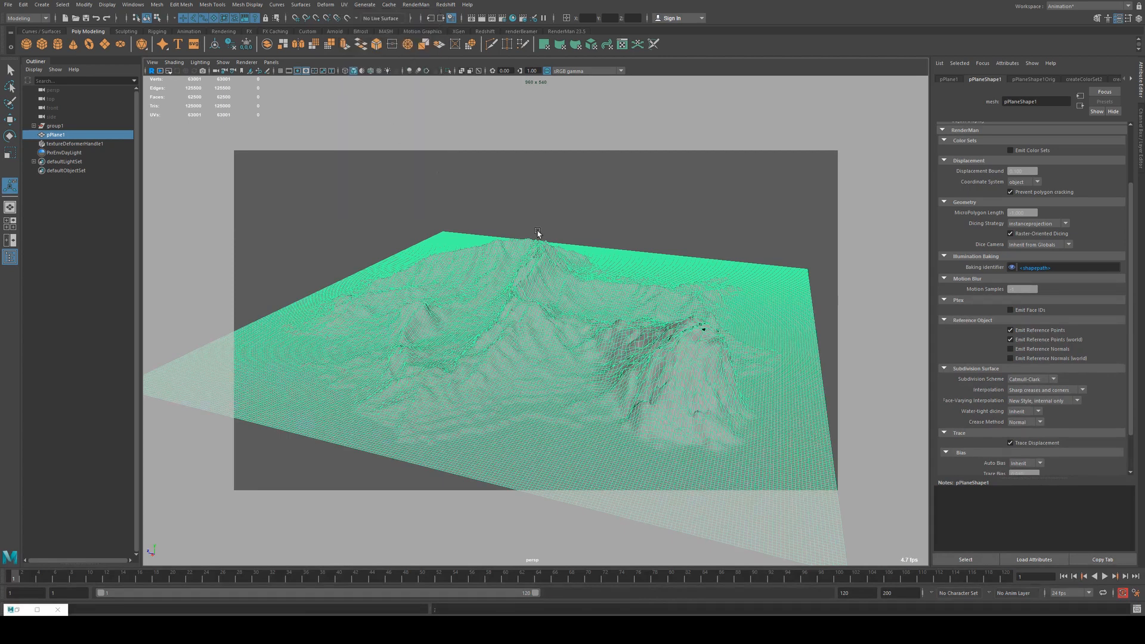
left_click_drag(542, 237, 499, 265, "alt")
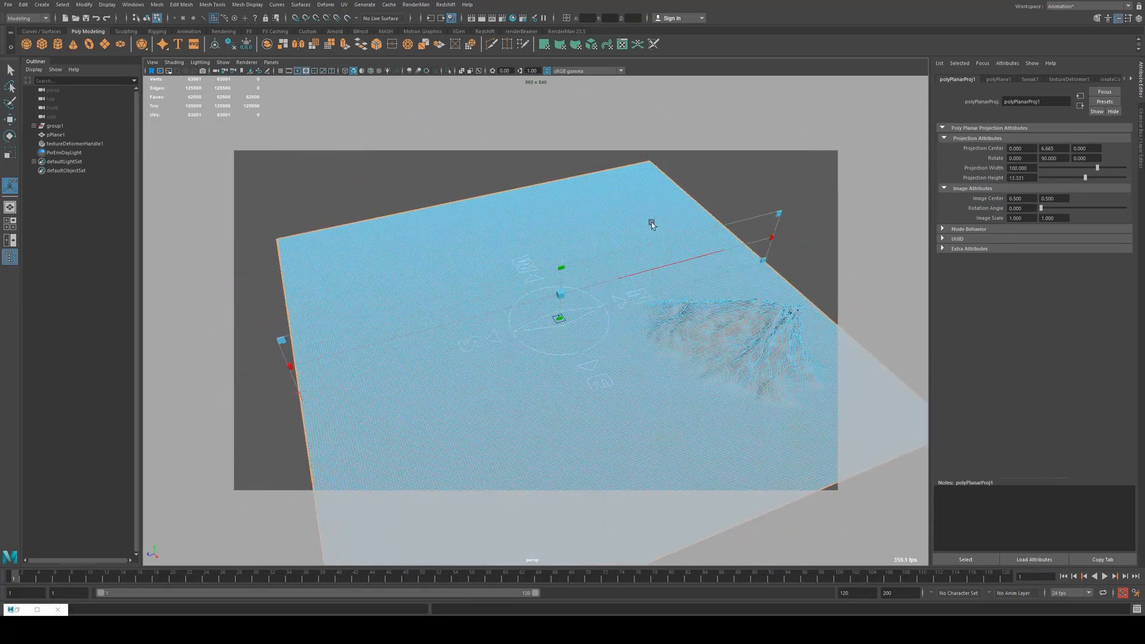
left_click_drag(596, 268, 582, 242, "alt")
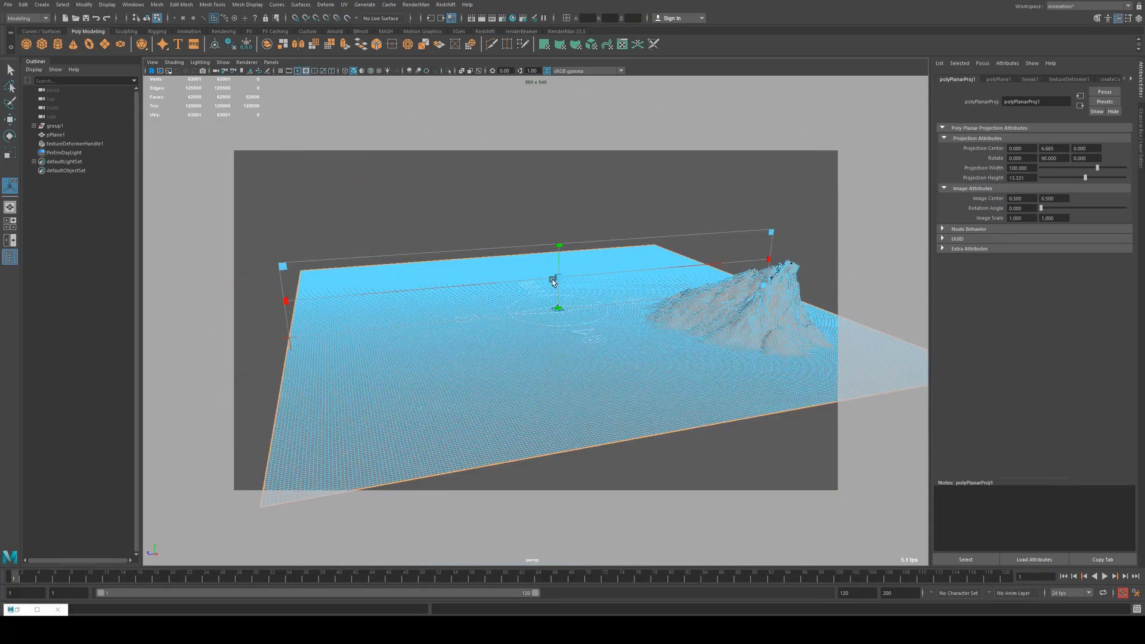
left_click(538, 189)
left_click(587, 246)
left_click(577, 210)
left_click_drag(577, 210, 540, 226, "alt")
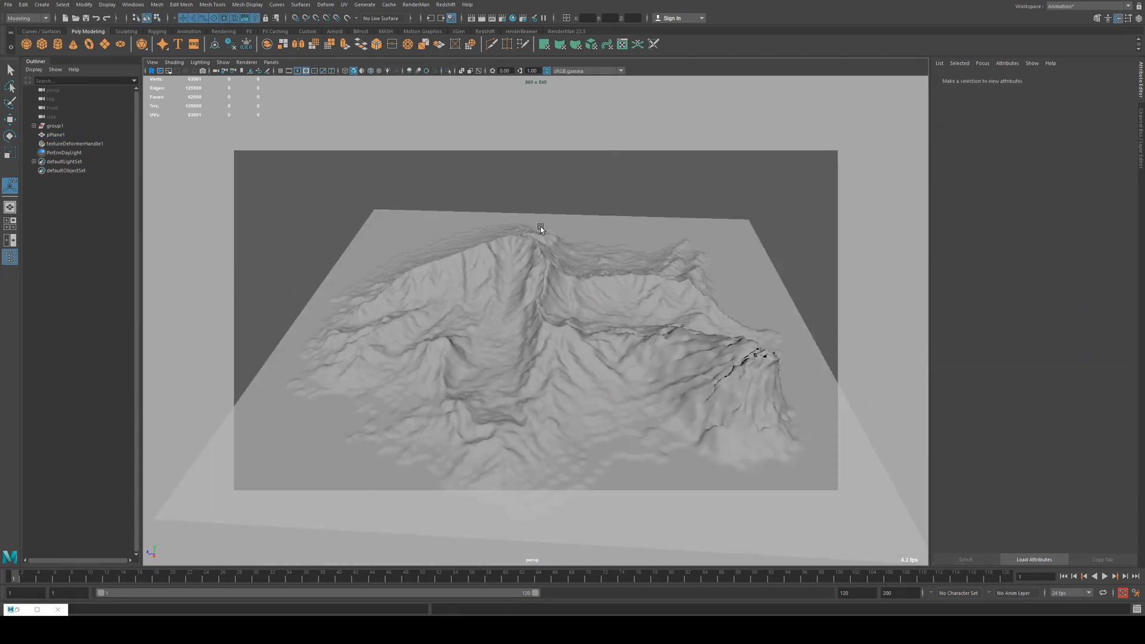
Step: Delete the construction history of the terrain plane pPlane1
key("q")
left_click(570, 281)
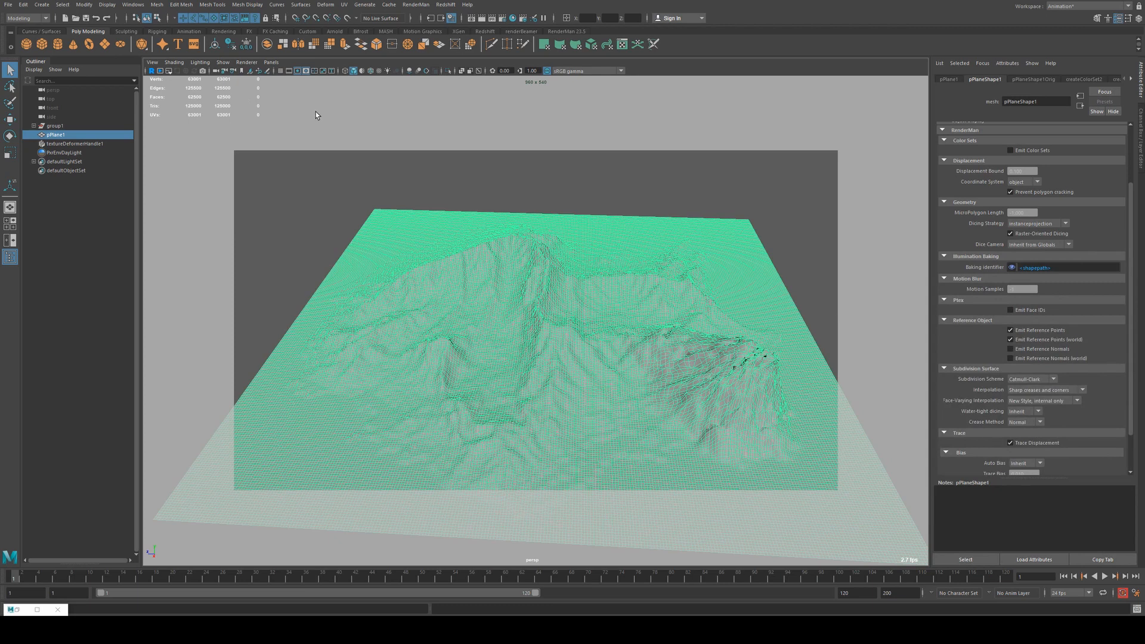
left_click(29, 6)
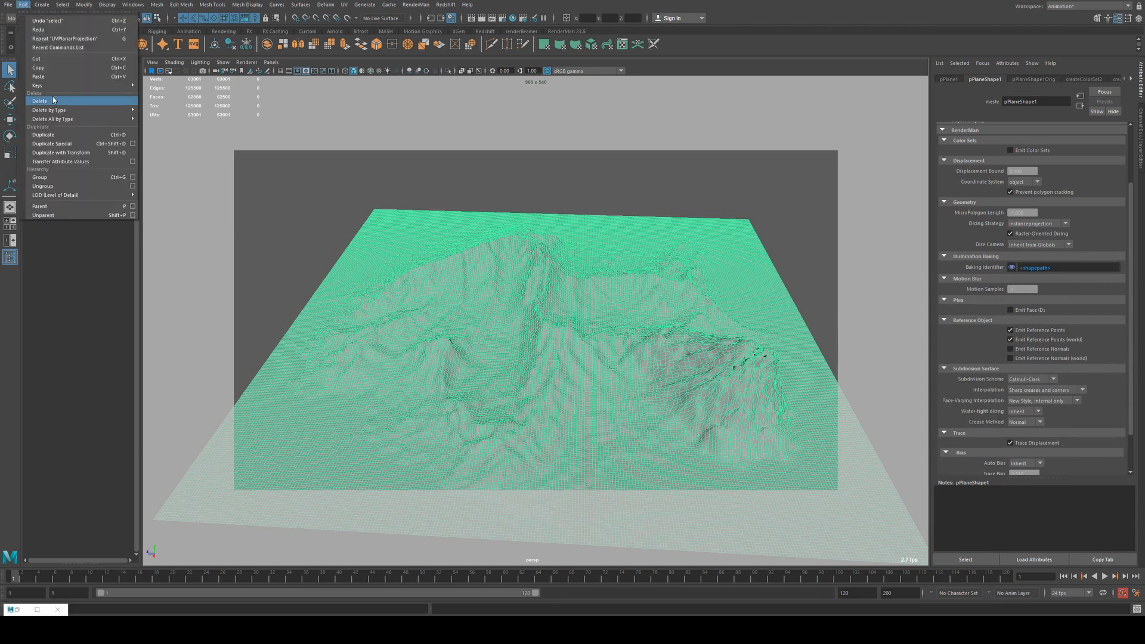
mouse_move(91, 111)
left_click(189, 117)
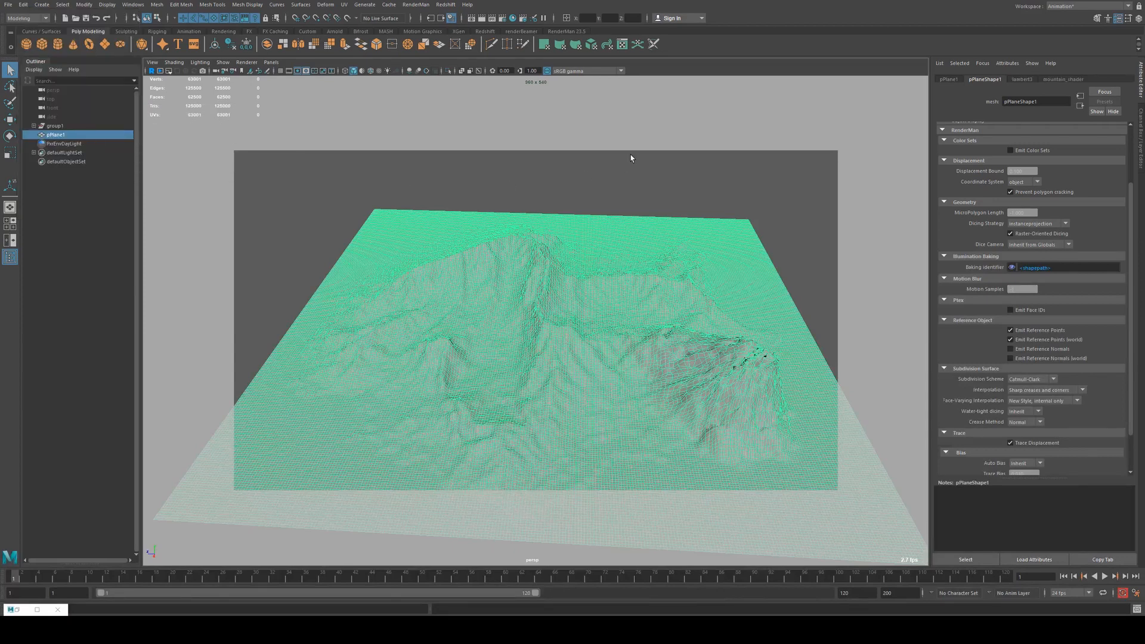
Step: Apply a planar UV projection to the terrain plane and check the terrain in the render
left_click(631, 155)
left_click(601, 254)
left_click(344, 4)
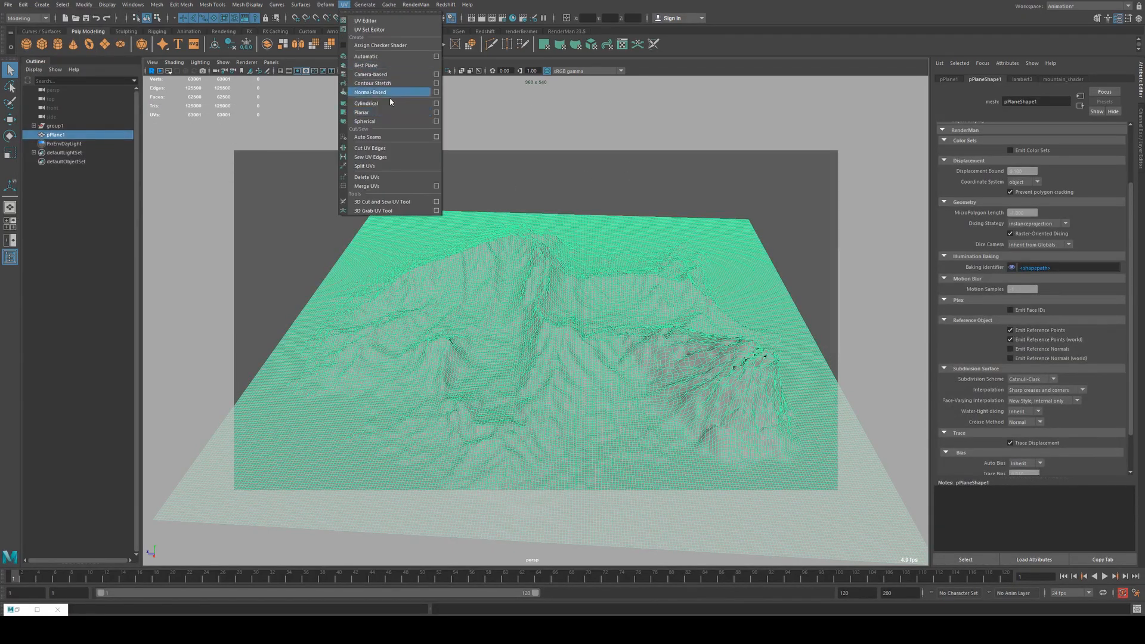
left_click(390, 112)
left_click_drag(393, 214, 600, 259, "alt")
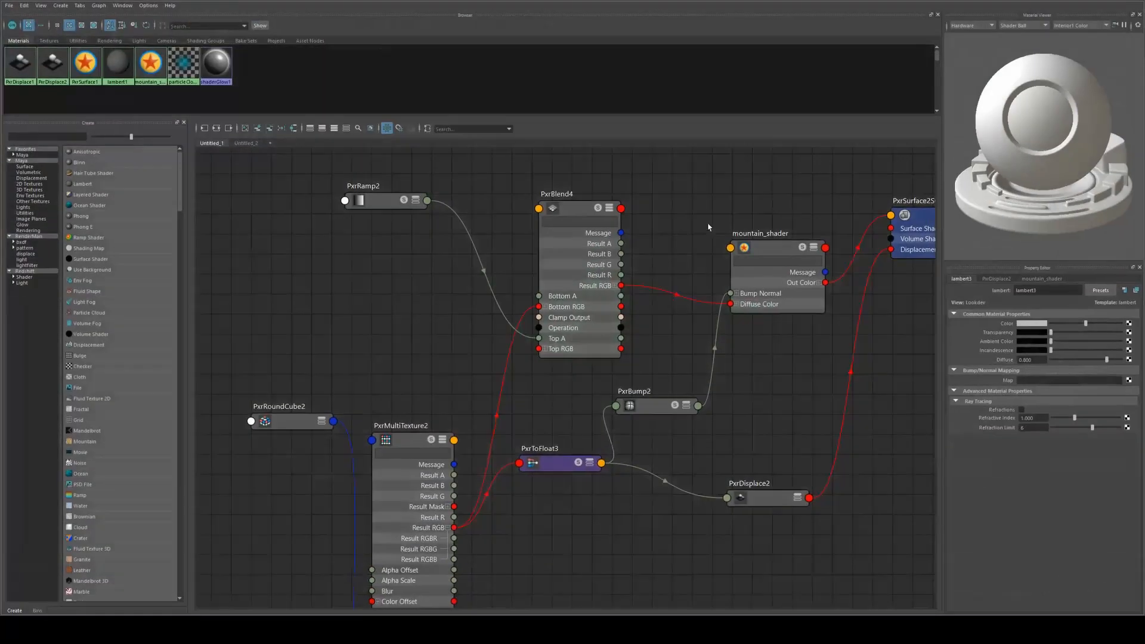
left_click(352, 628)
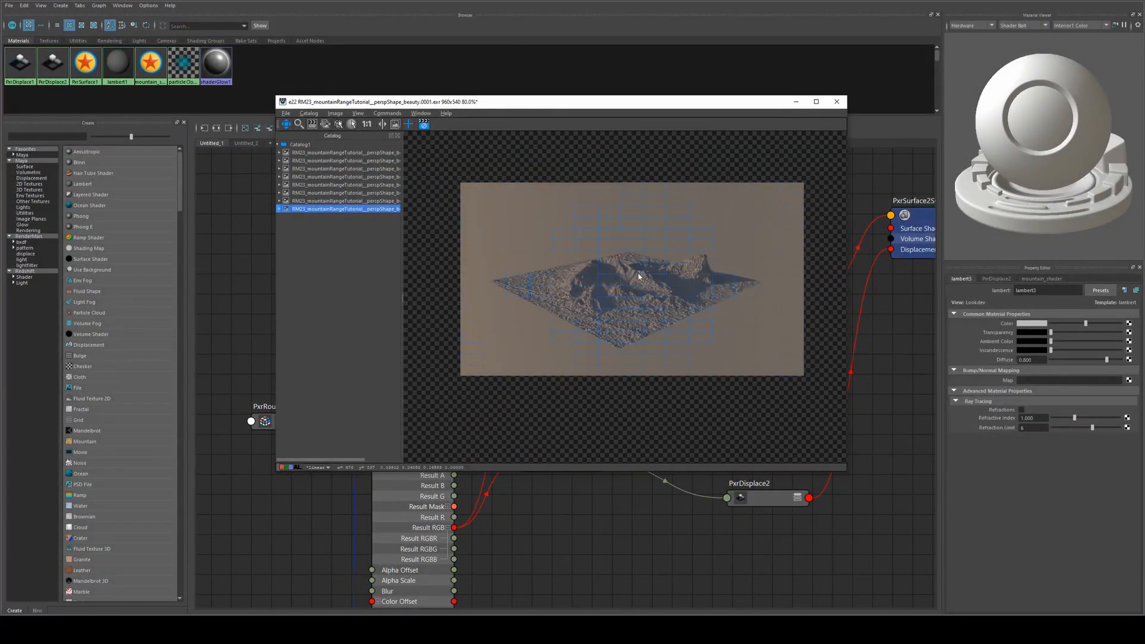
scroll(639, 276, "up", 2)
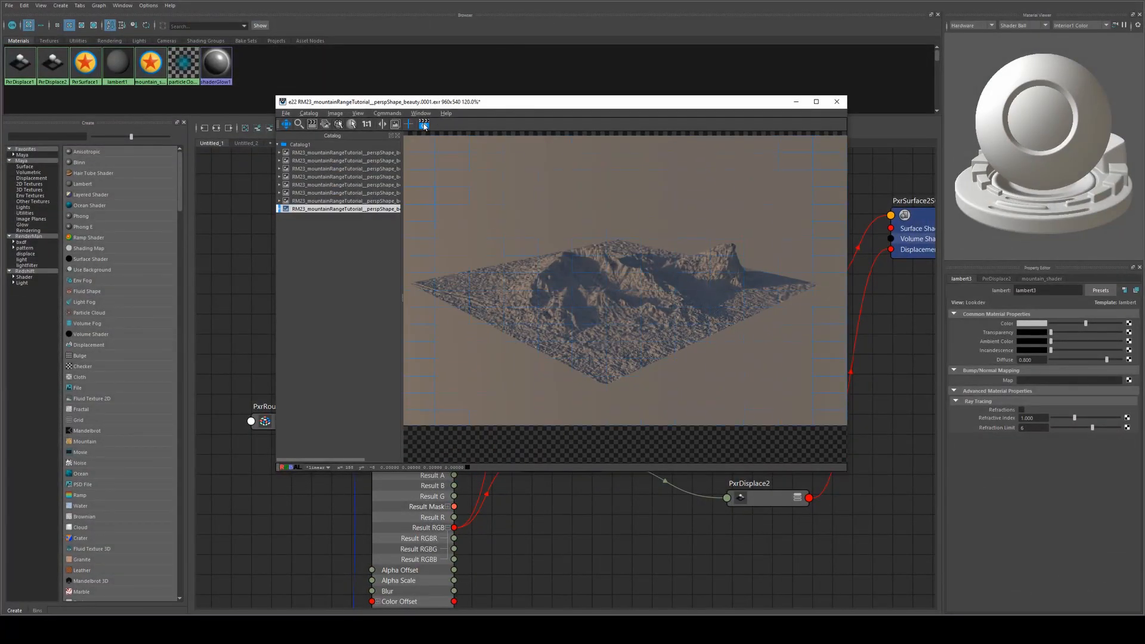
left_click(795, 102)
Step: Make the PxrRamp's starting colour black and extend the black to a marker at about 0.47
left_click(376, 194)
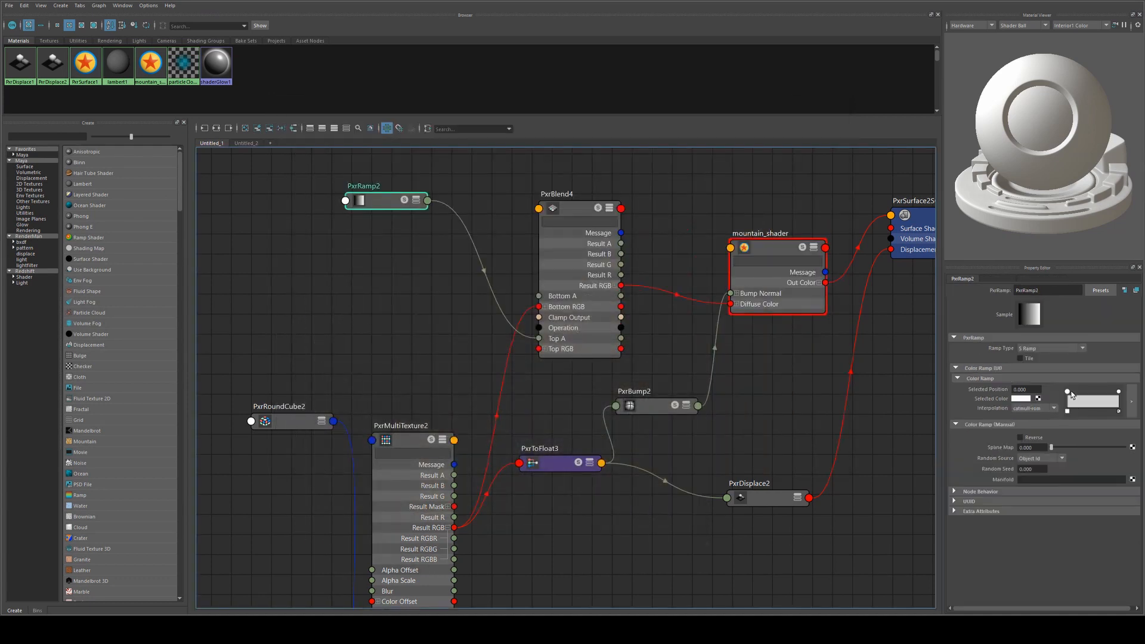
left_click(1014, 399)
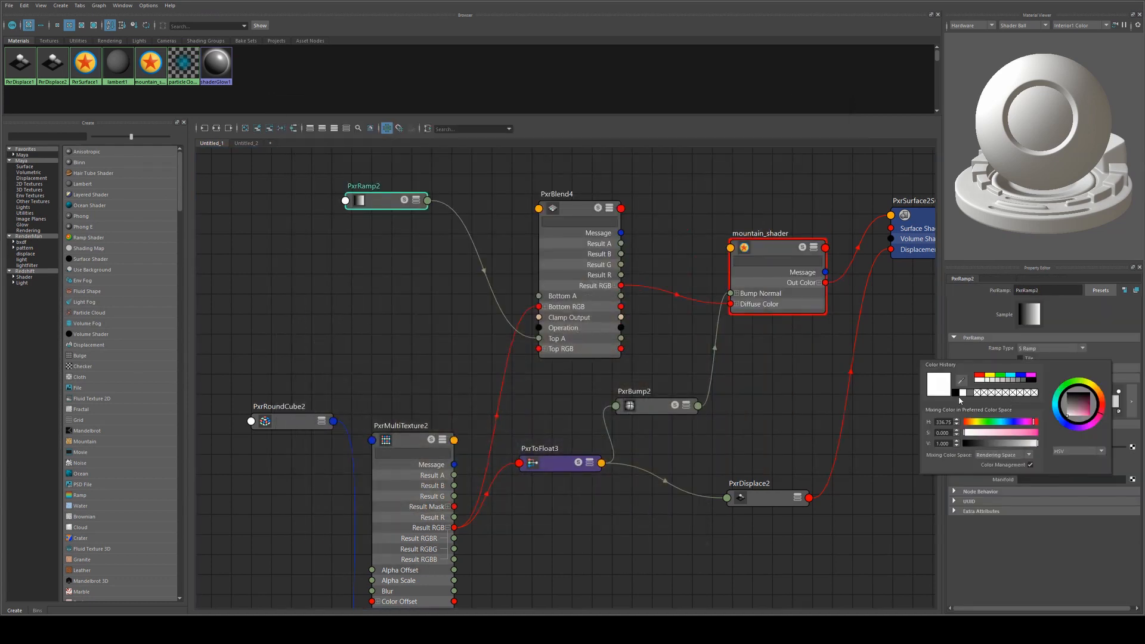
left_click(956, 393)
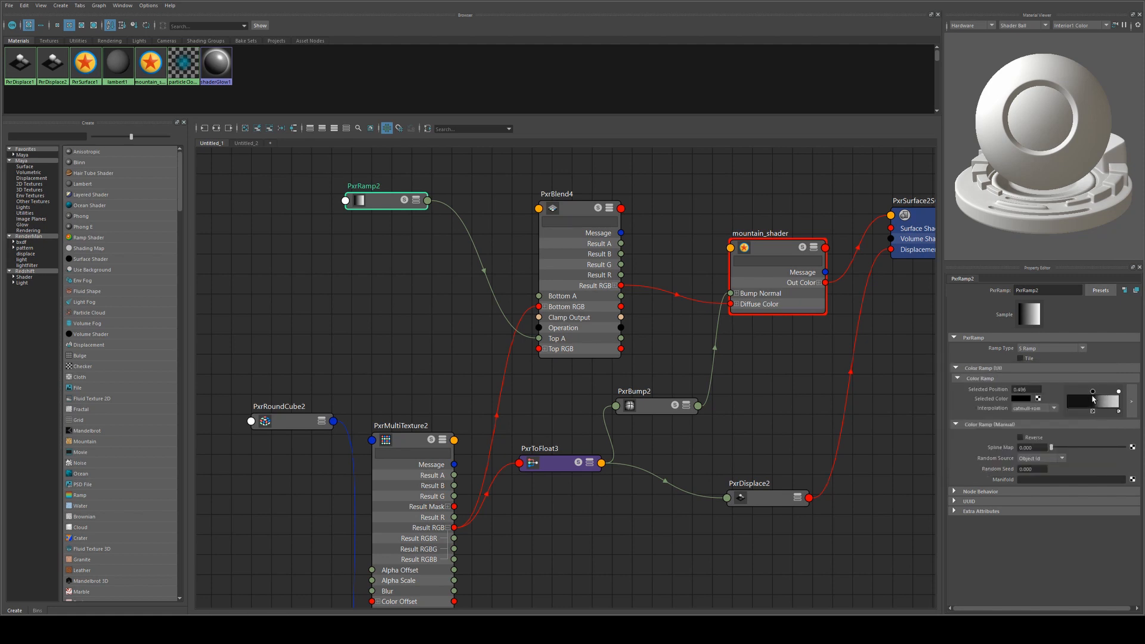
left_click_drag(1093, 398, 1056, 406)
Step: Change the PxrRamp's Ramp Type to T Ramp and start an interactive render
left_click(1037, 349)
left_click(1030, 355)
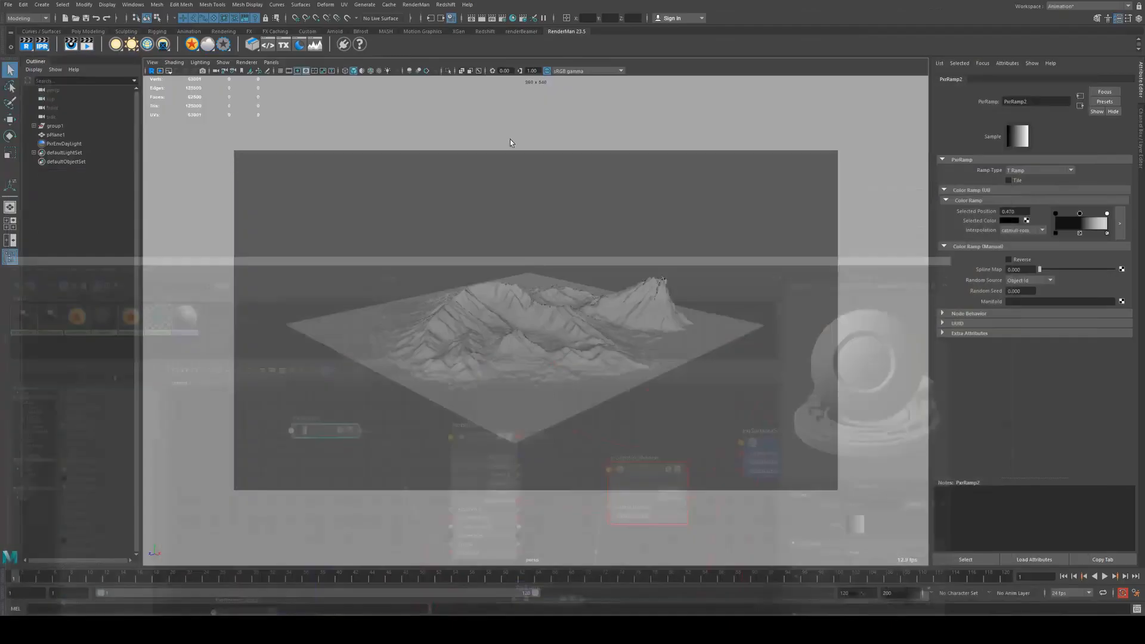
left_click(42, 44)
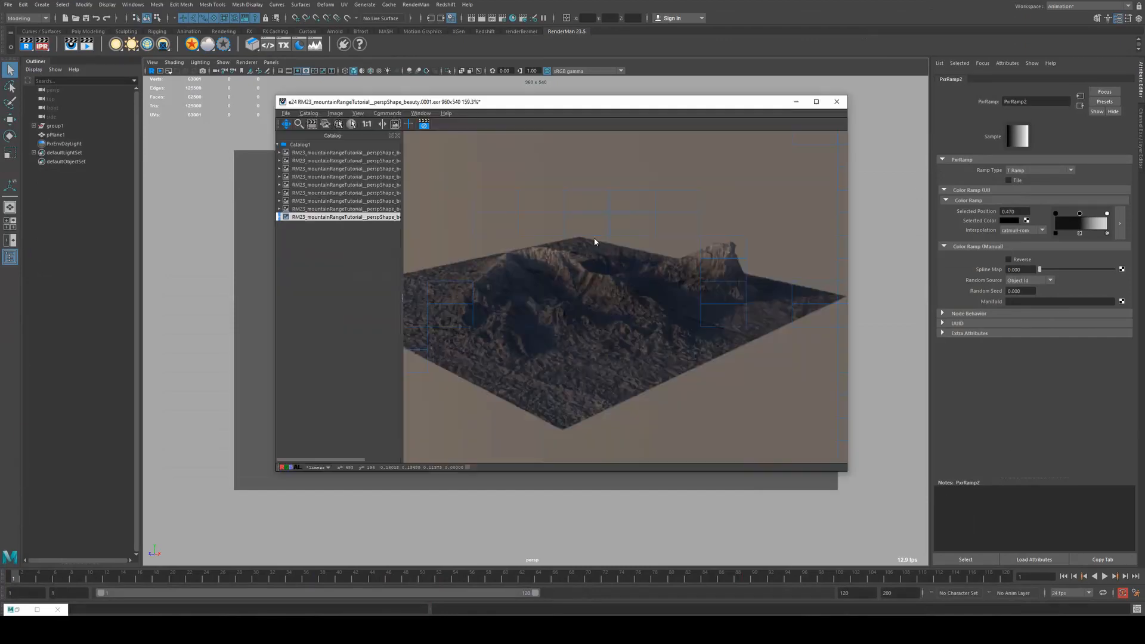
Step: Tighten the ramp's snow transition with a black marker at about 0.27 and a white marker at 0.47, checking the interactive render
scroll(547, 236, "up", 2)
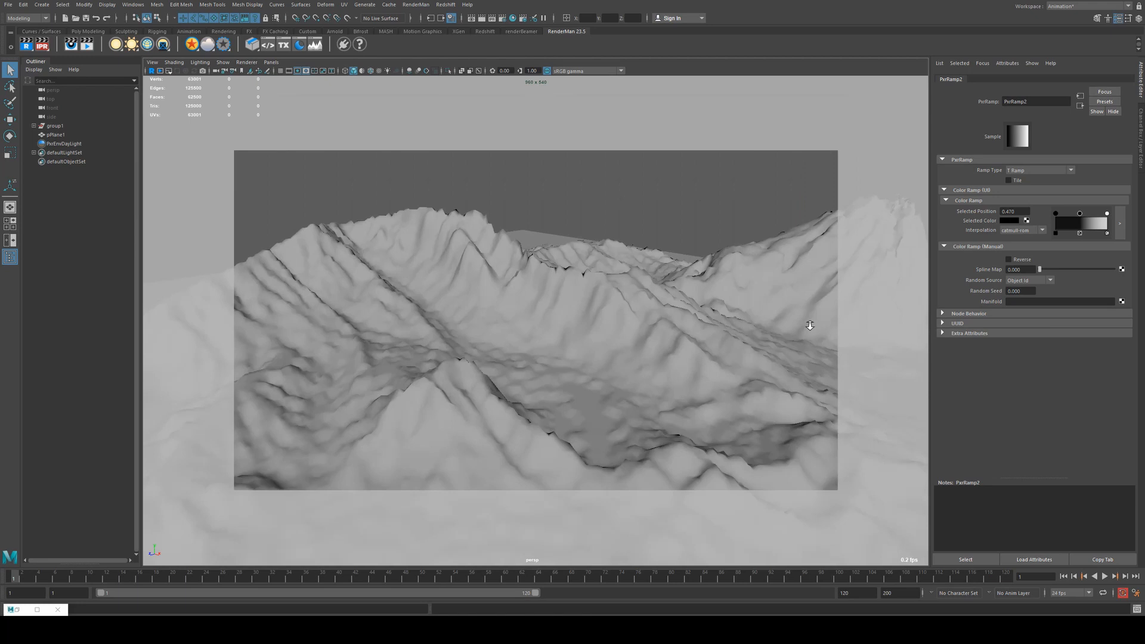
left_click_drag(736, 178, 455, 502, "alt")
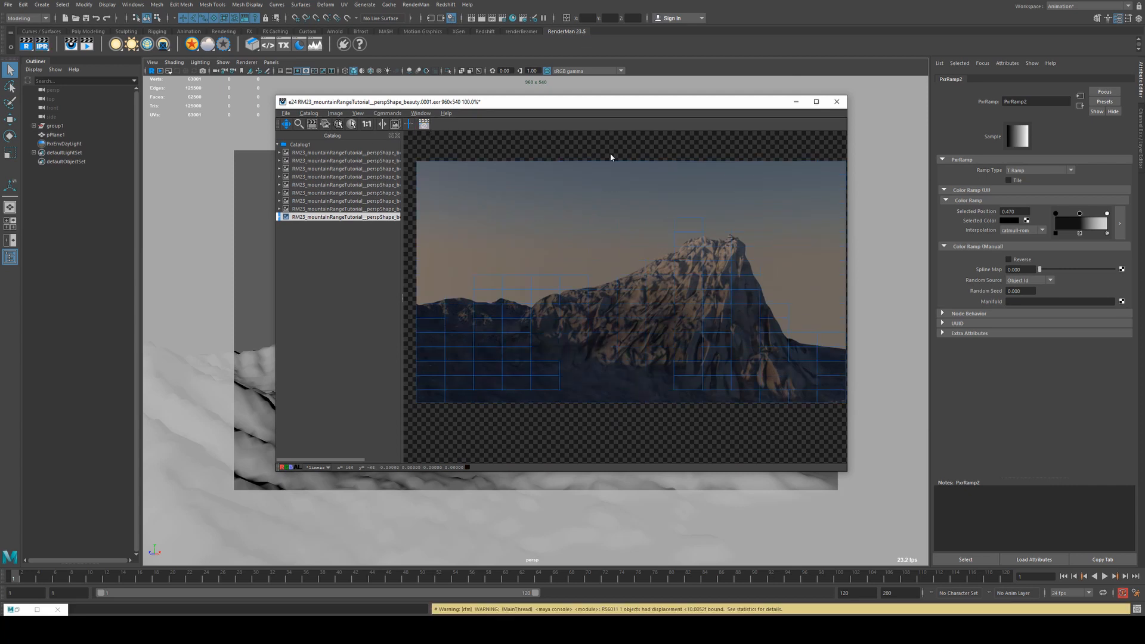
left_click_drag(1078, 215, 1068, 215)
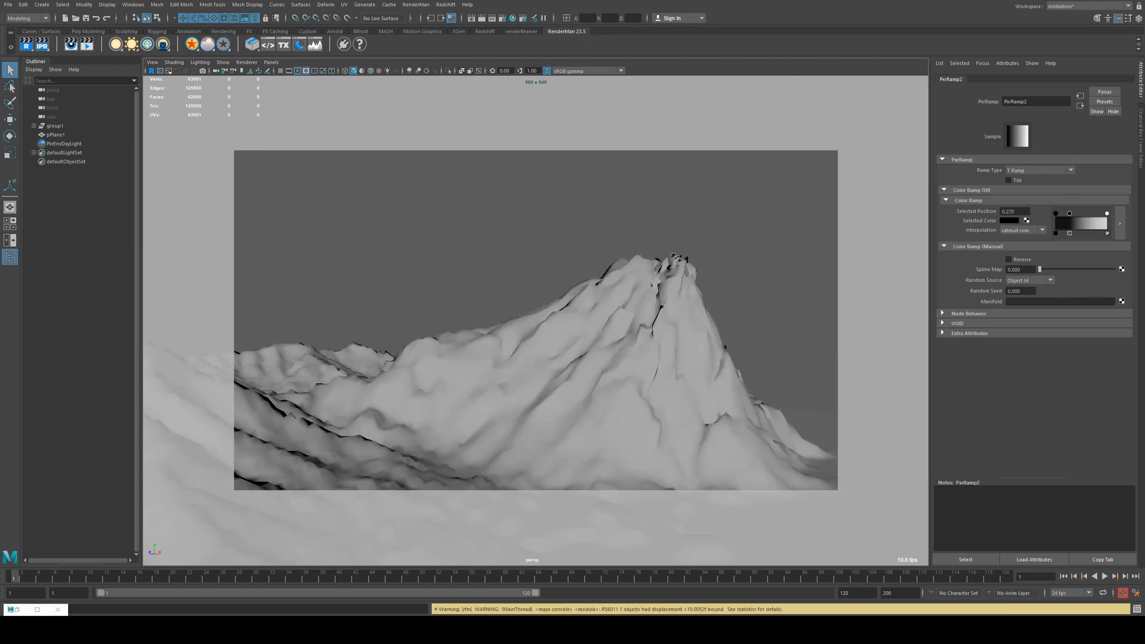
left_click(43, 44)
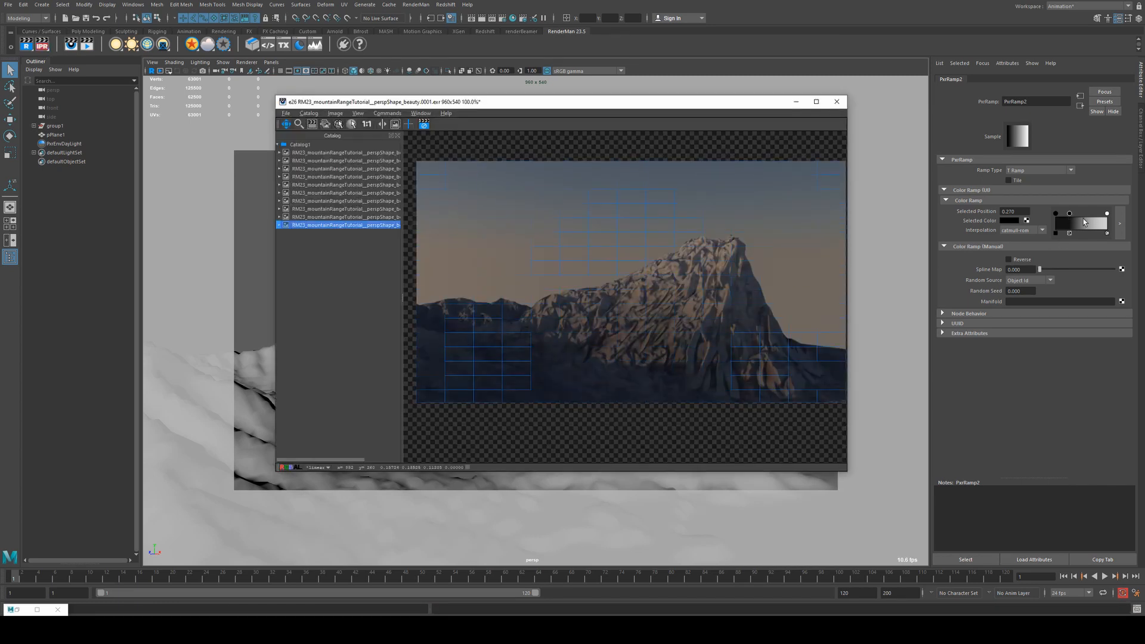
left_click_drag(1069, 214, 1079, 216)
left_click(1101, 220)
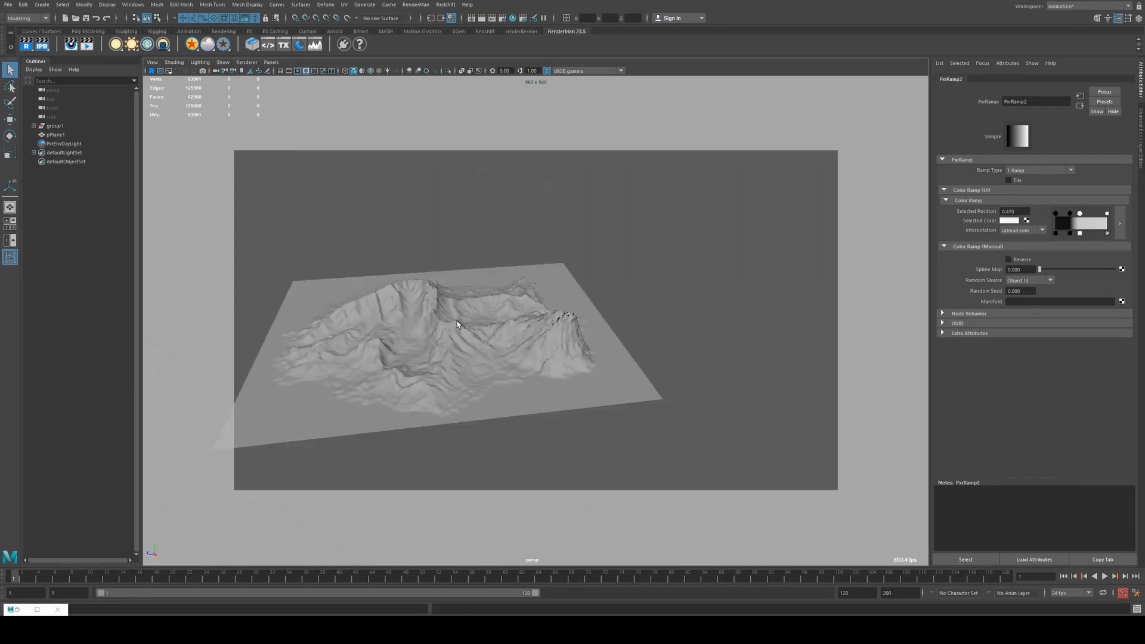
Step: Hide the terrain plane pPlane1
middle_click_drag(454, 322, 541, 311, "alt")
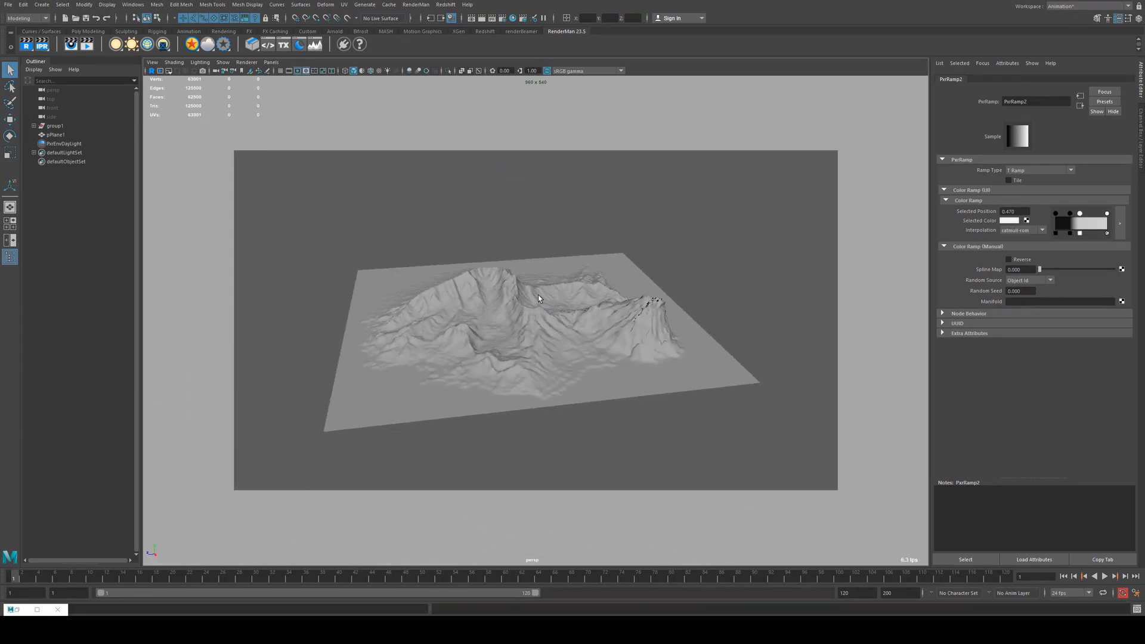
left_click_drag(541, 311, 540, 291, "alt")
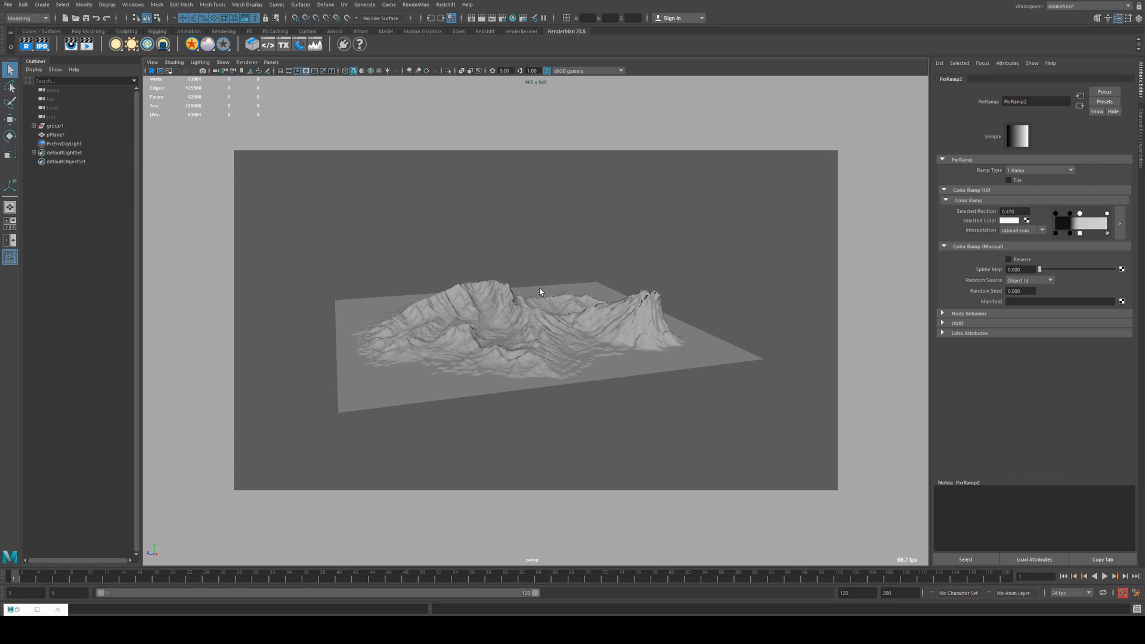
left_click(517, 313)
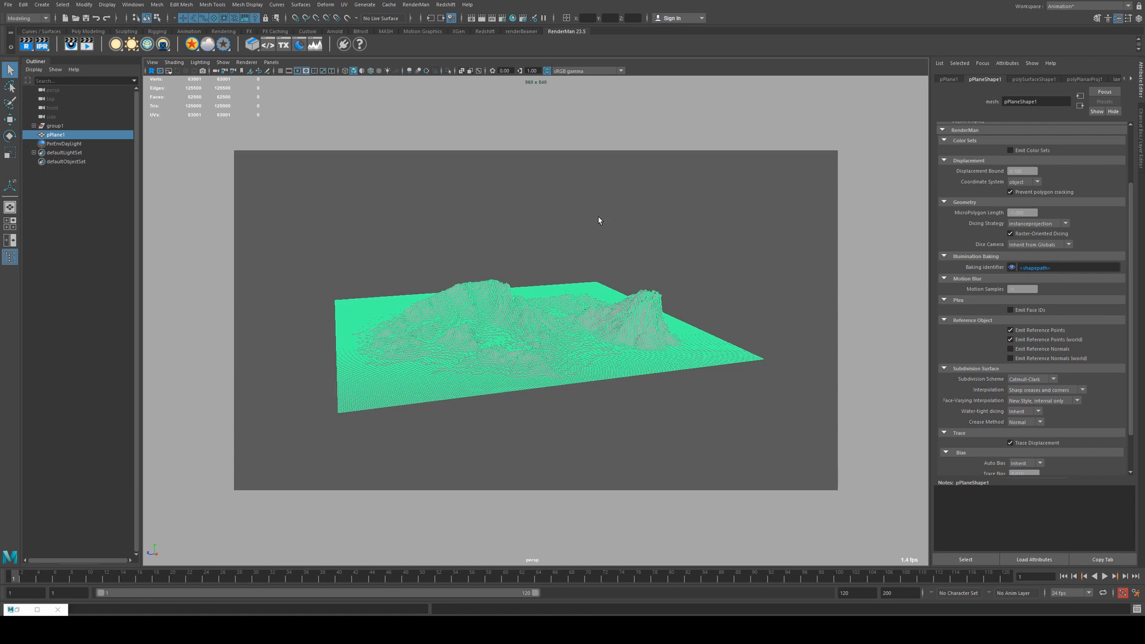
key("ctrl+h")
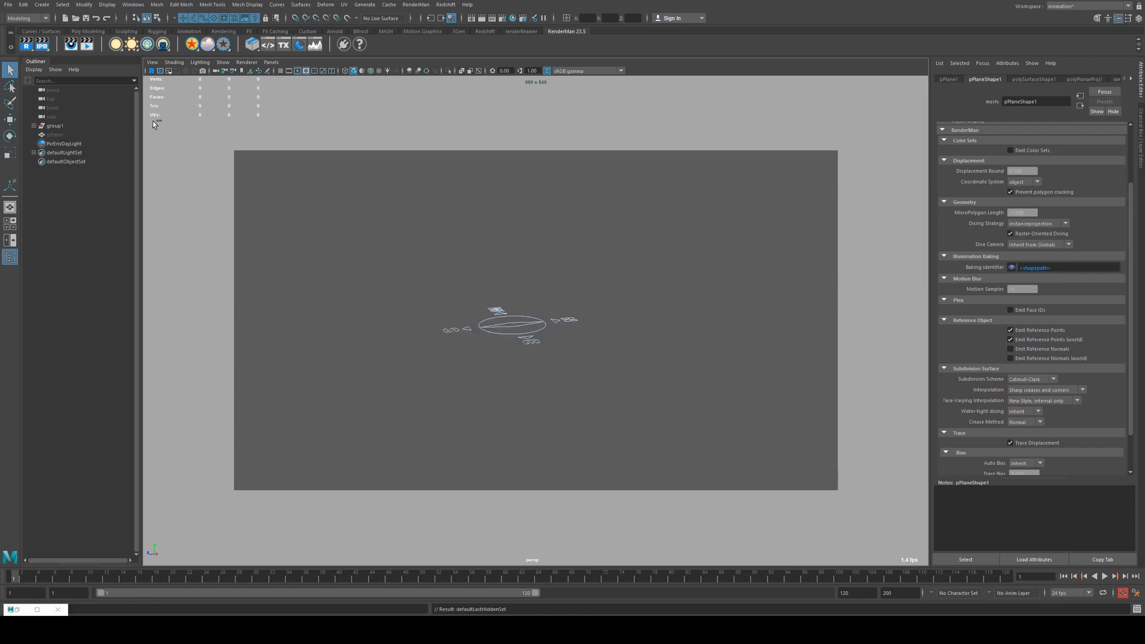
Step: Create a polygon sphere at the origin, scaled uniformly to about 25, and render it with the mountain_shader material
left_click(78, 31)
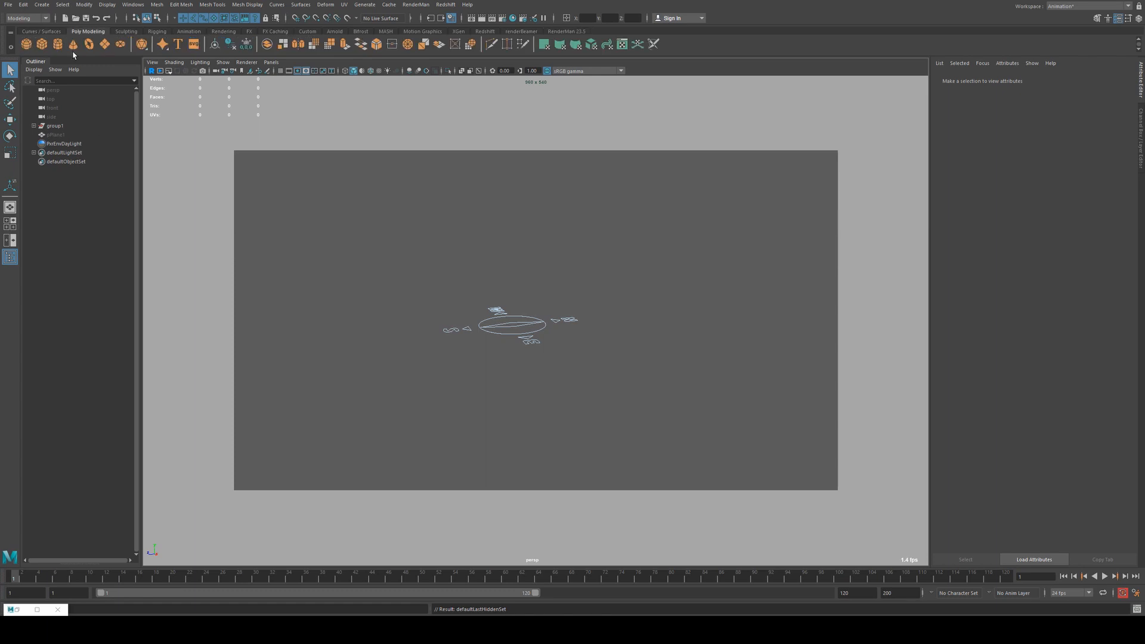
left_click(26, 44)
key("e")
key("r")
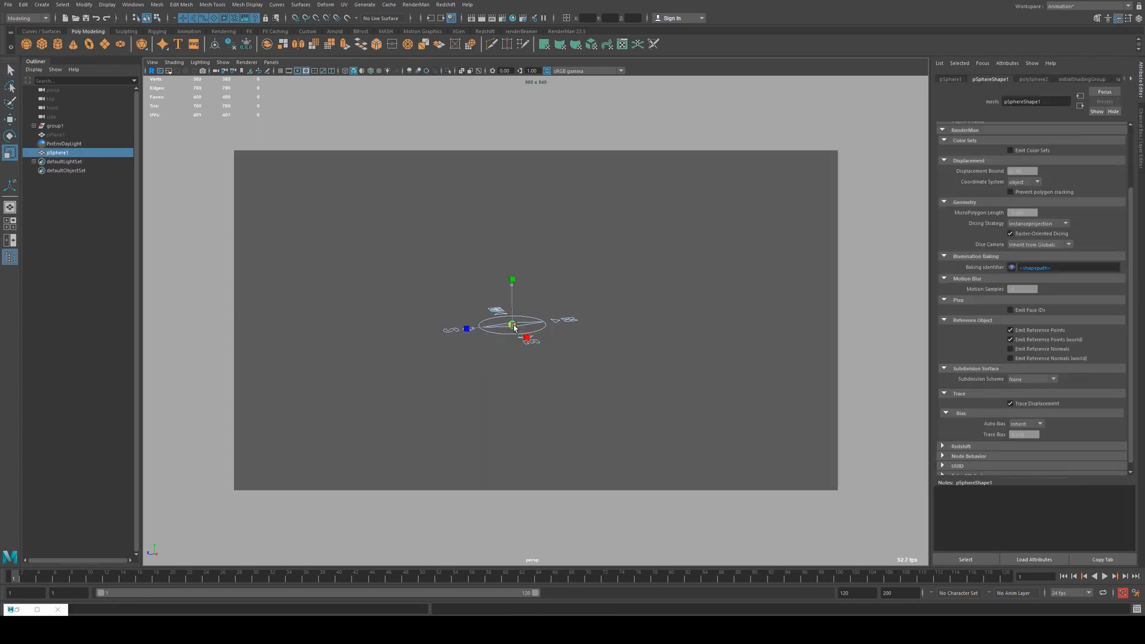
left_click_drag(511, 325, 647, 406)
left_click(478, 476)
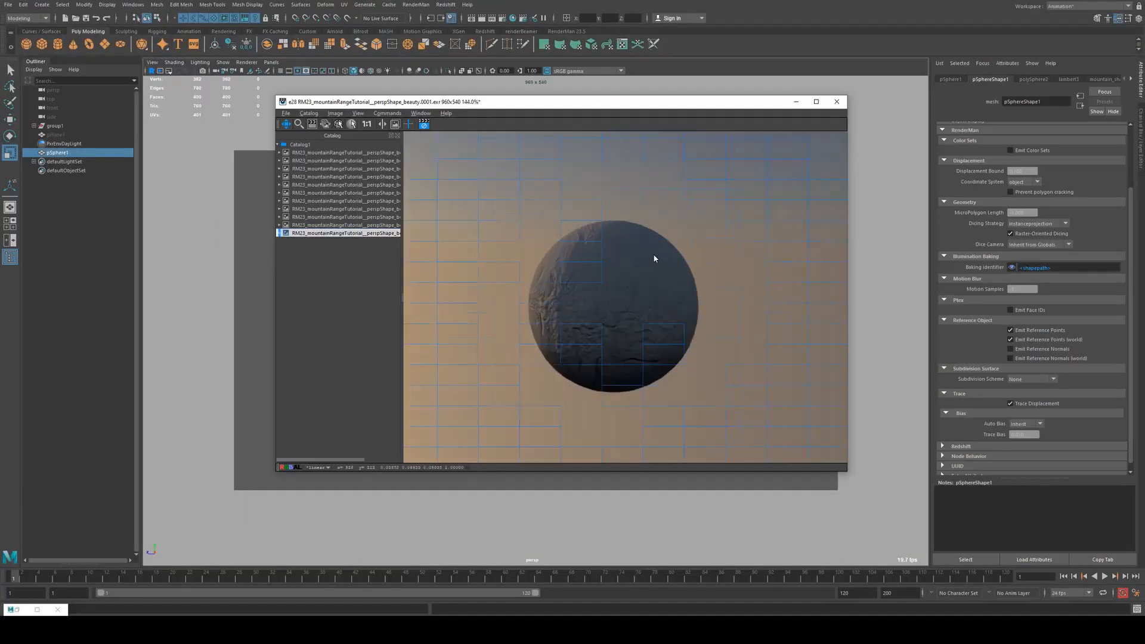
scroll(653, 253, "up", 1)
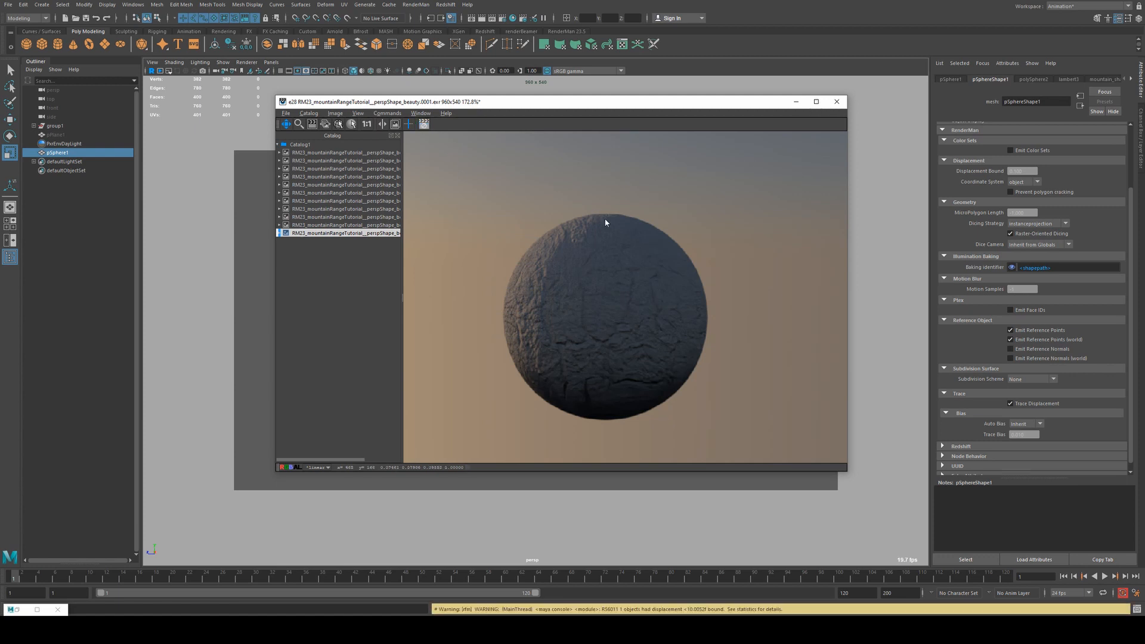
Step: Add a PxrInvert node to the mountain shading network just below the snow ramp
left_click(795, 101)
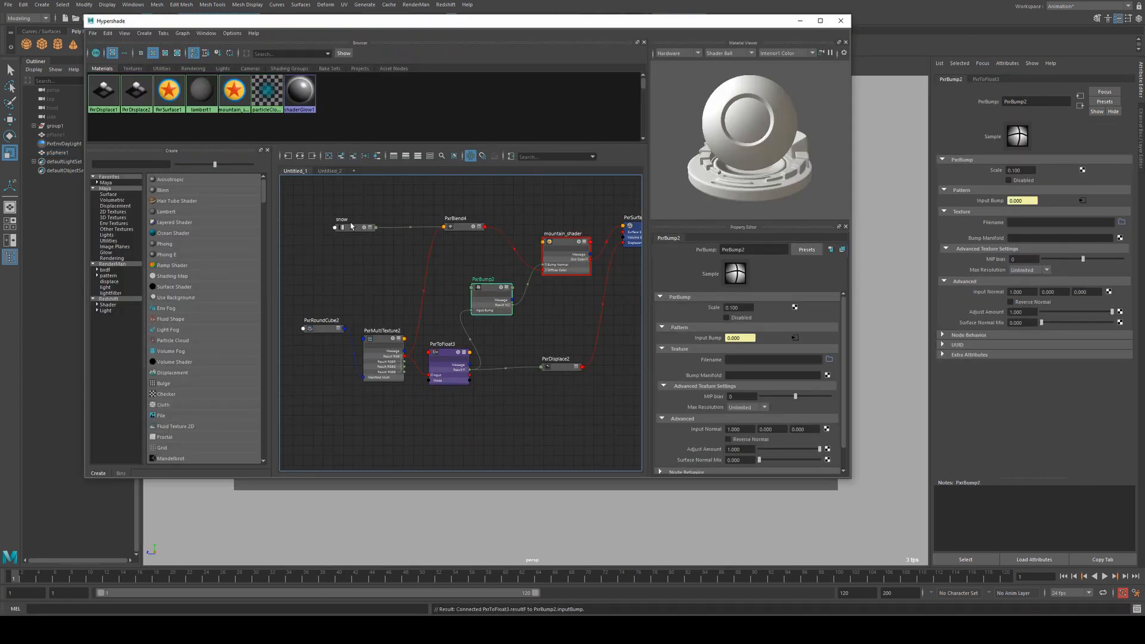
left_click(357, 227)
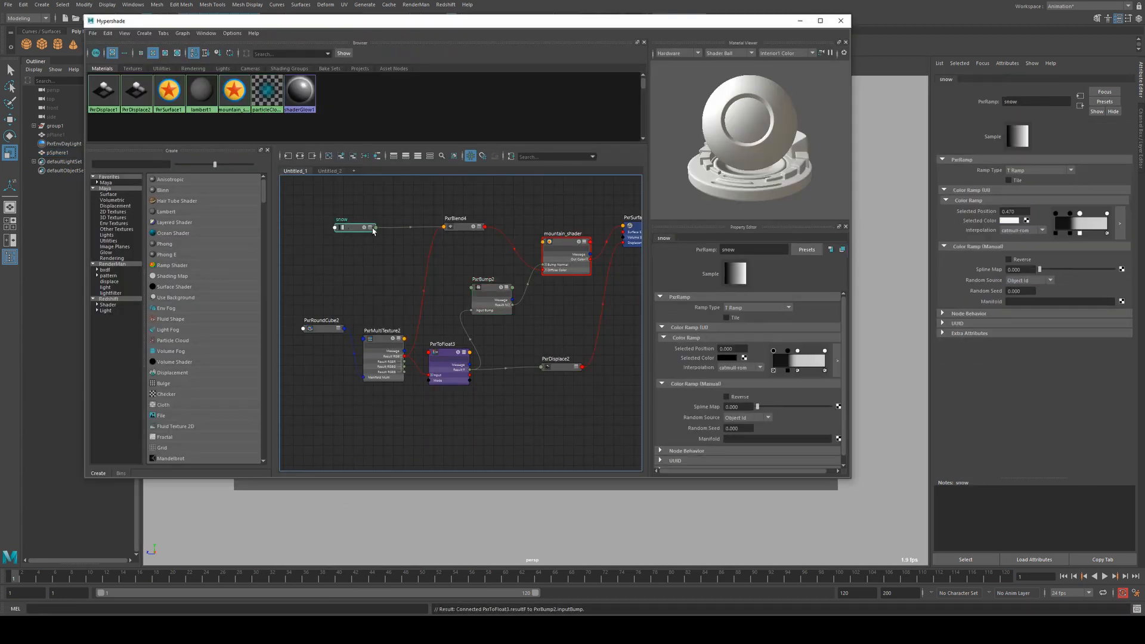
left_click(451, 269)
key("Tab")
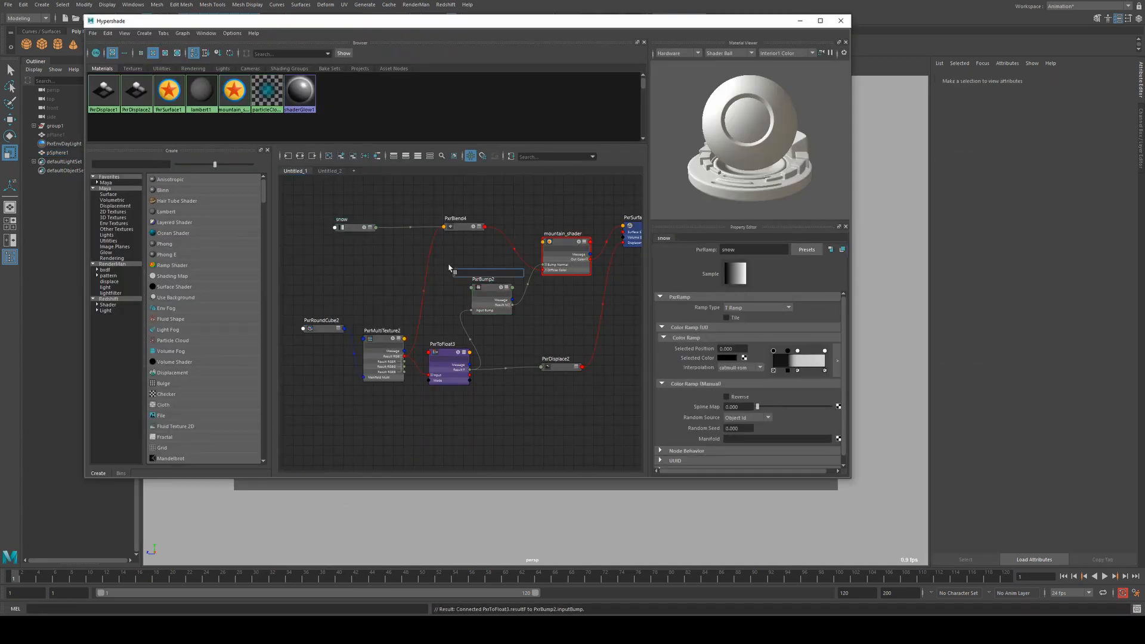
type("pxrinver")
key("Return")
left_click(465, 271)
scroll(358, 227, "up", 4)
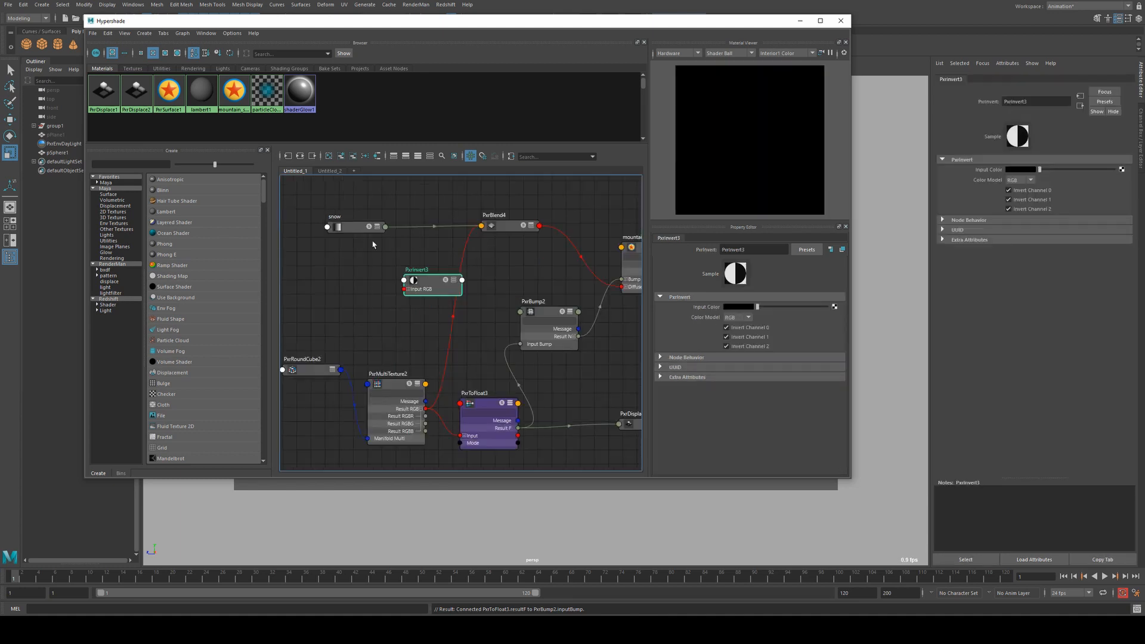
Step: Connect the snow ramp's Result RGB to the PxrInvert node's Input RGB
left_click(357, 228)
key("3")
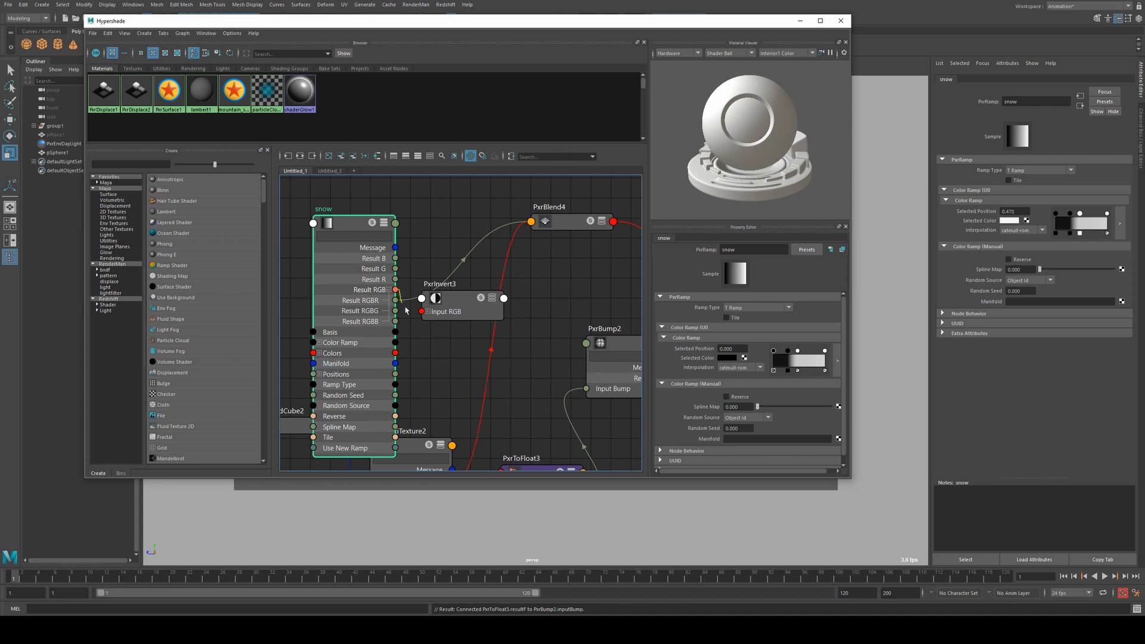
left_click_drag(395, 290, 422, 311)
key("1")
left_click(459, 301)
Step: Make room beside PxrBump2 and add a PxrBlend node between the PxrInvert and bump nodes
middle_click_drag(569, 323, 482, 270, "alt")
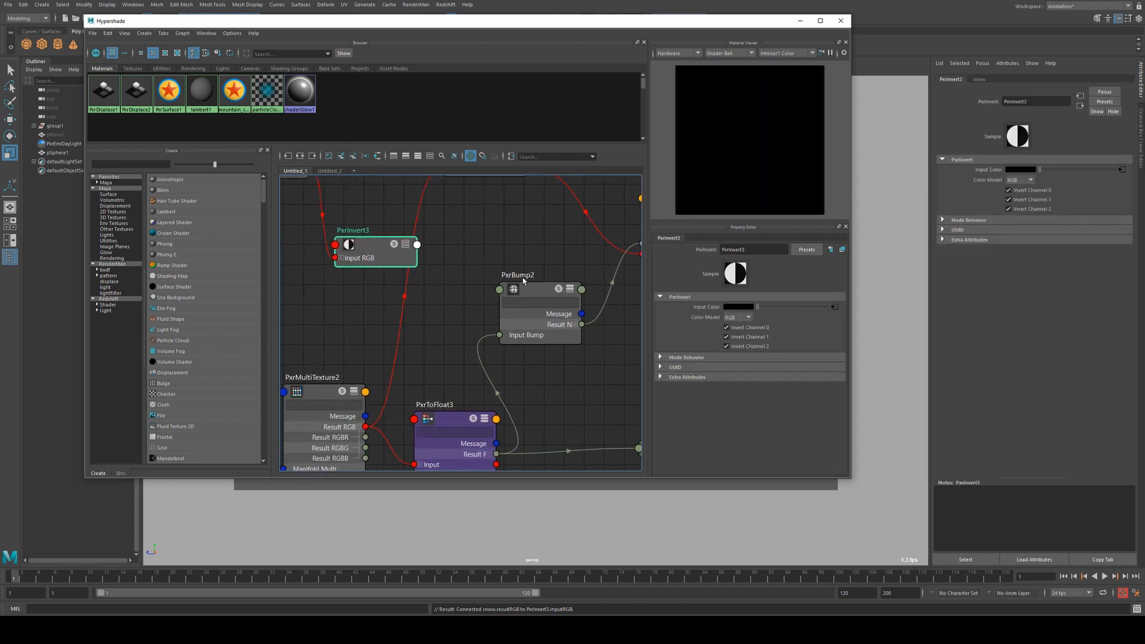
left_click_drag(524, 281, 482, 277)
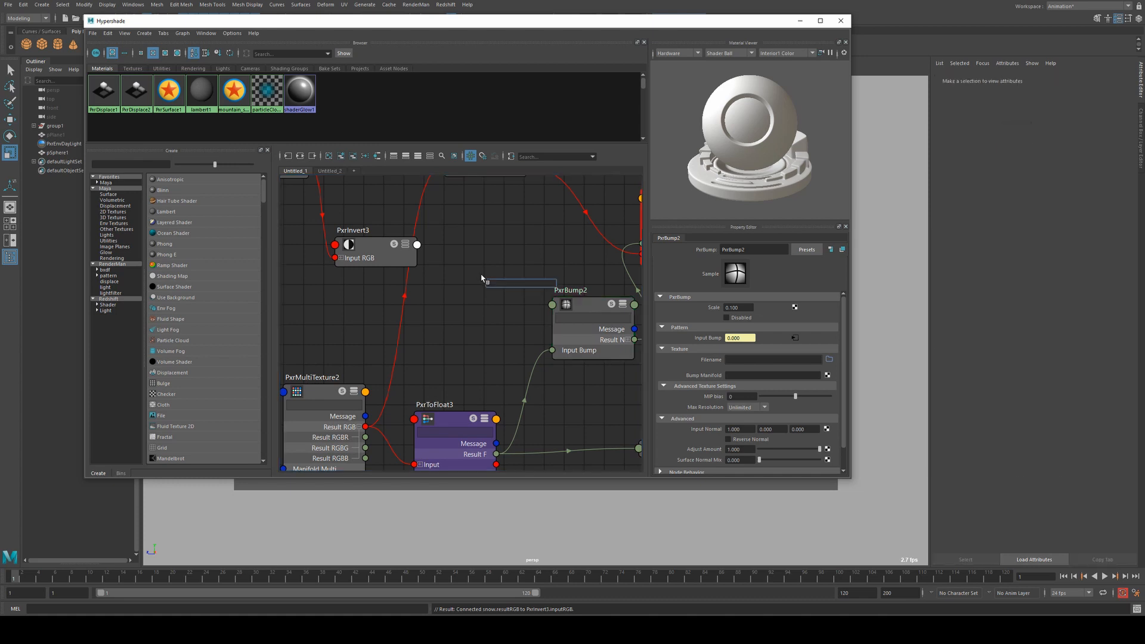
type("PxrBlend")
key("Return")
left_click_drag(526, 290, 505, 240)
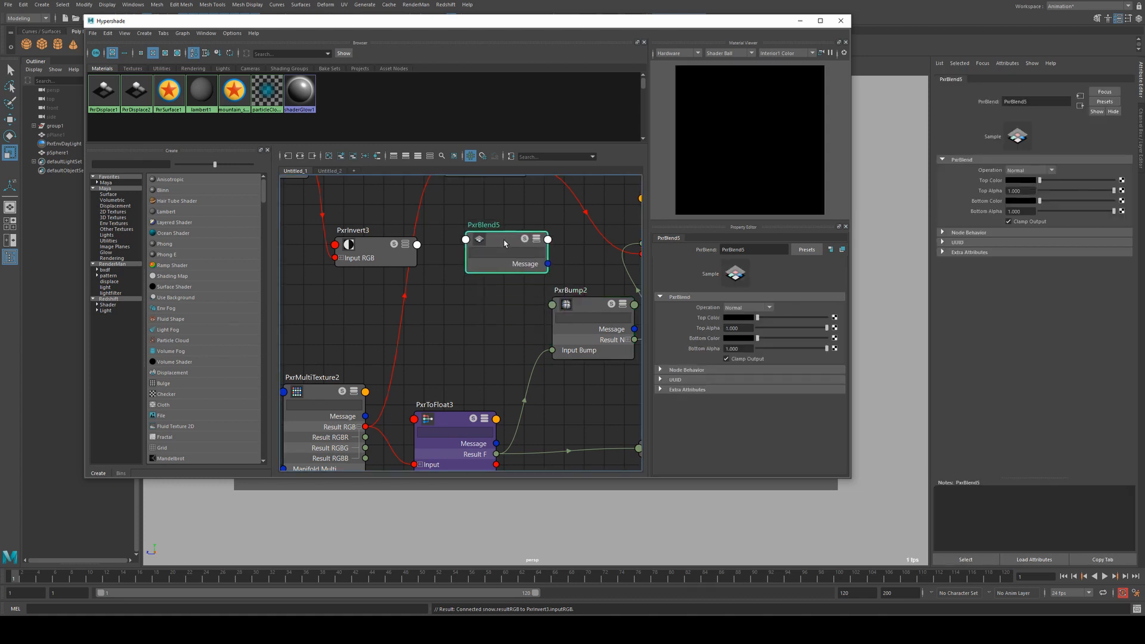
Step: Connect the PxrInvert node's Result RGB to PxrBlend5's Top RGB and collapse the PxrInvert node
key("3")
left_click(400, 254)
key("3")
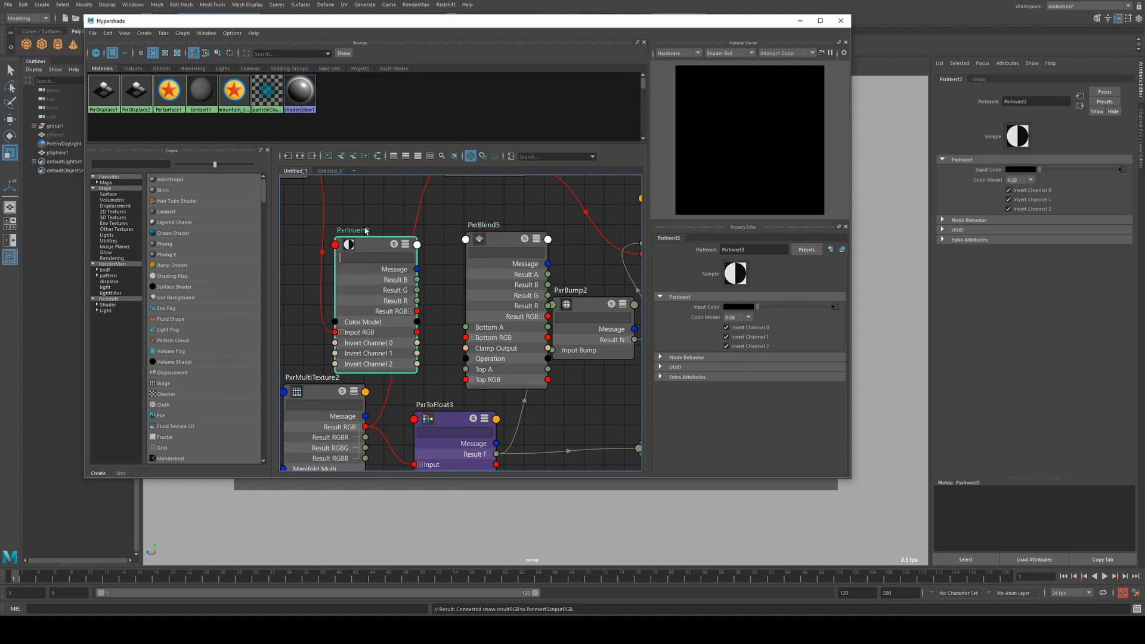
left_click_drag(417, 311, 469, 382)
scroll(458, 414, "down", 3)
middle_click_drag(513, 414, 524, 391, "alt")
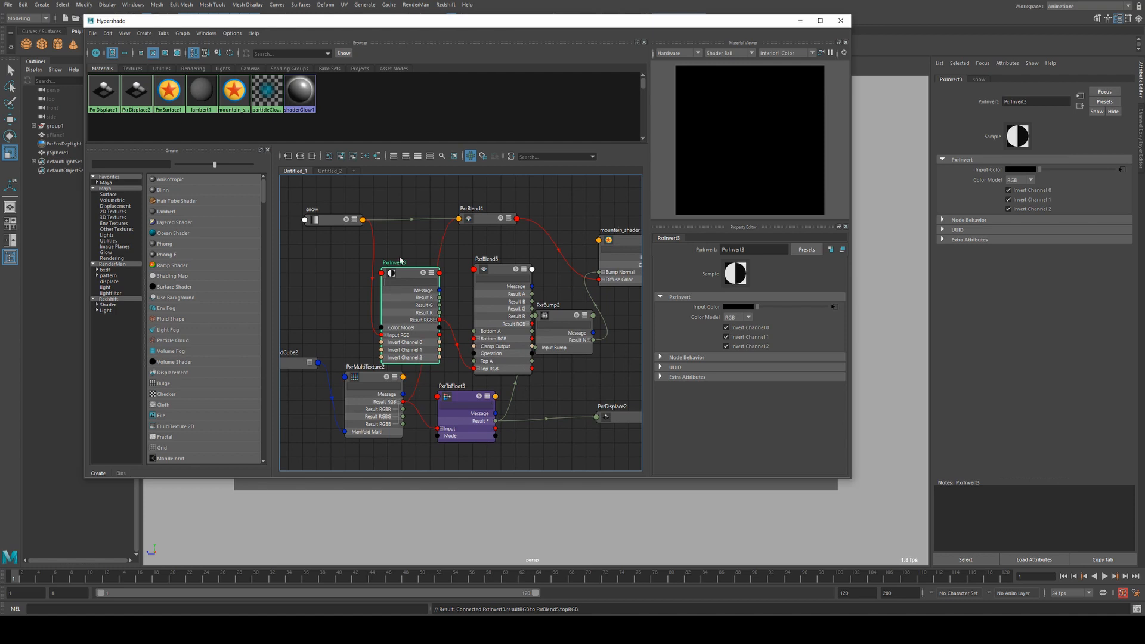
key("1")
left_click_drag(407, 271, 400, 262)
Step: Connect PxrMultiTexture2's Result RGB to PxrBlend5's Bottom RGB and move the blend node clear of PxrBump2
left_click(371, 377)
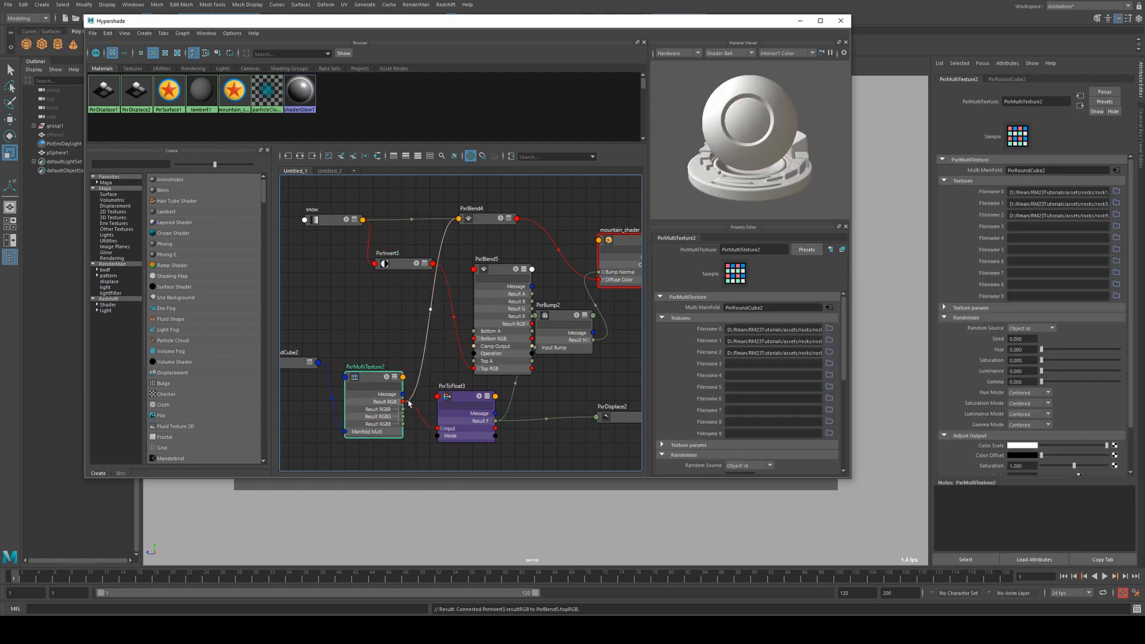
left_click_drag(404, 402, 475, 339)
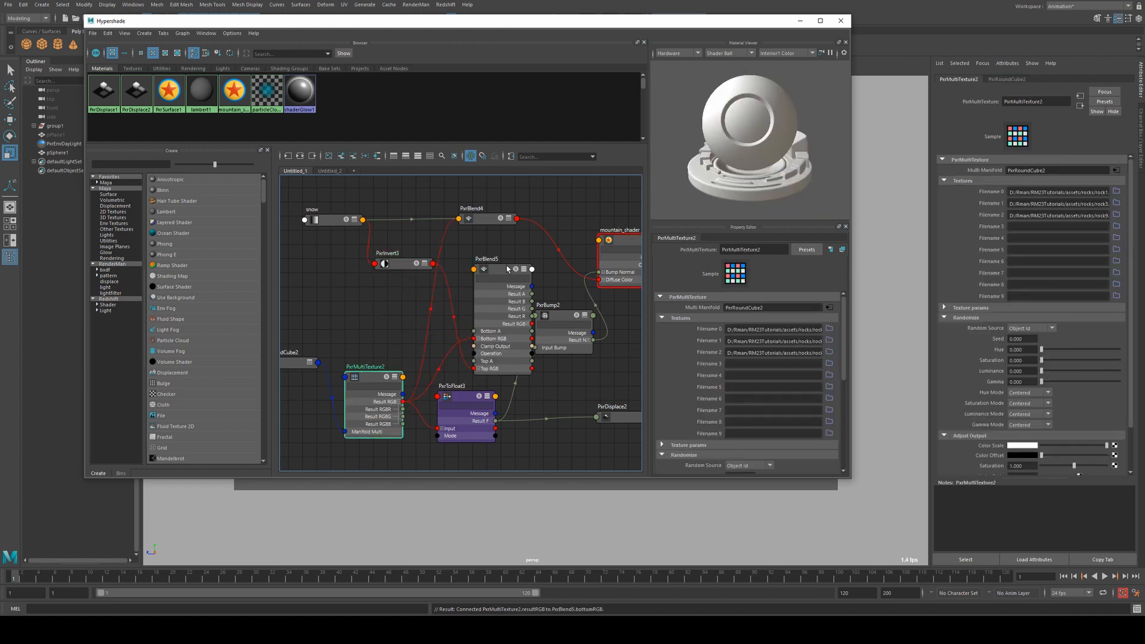
left_click_drag(507, 269, 487, 264)
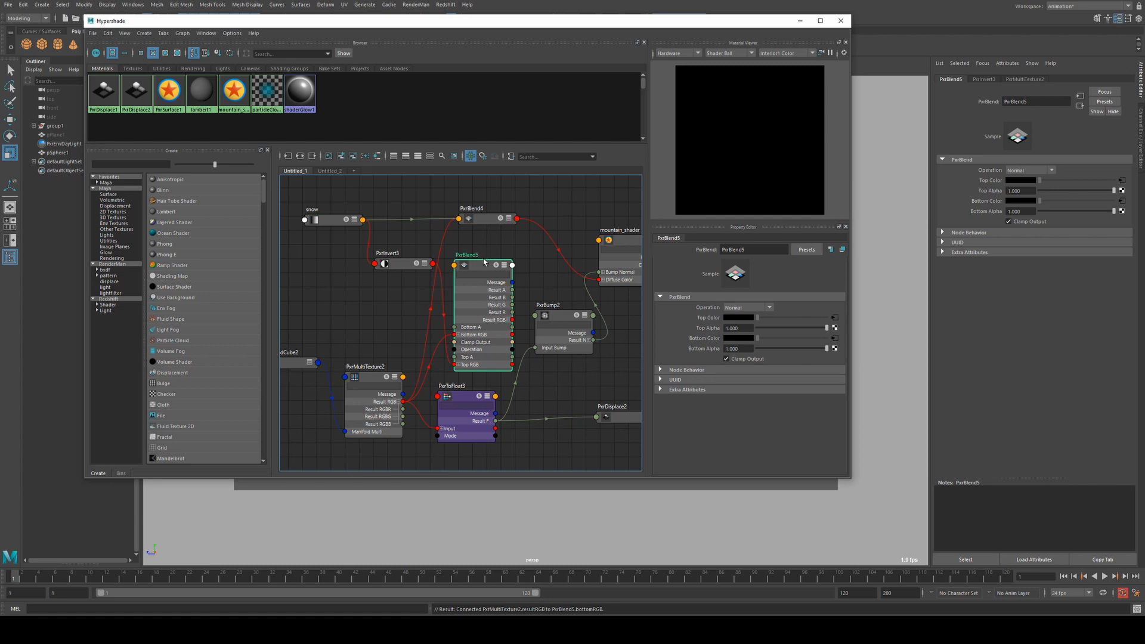
Step: Connect PxrBlend5's Result RGBR to PxrBump2's Input Bump and rename the blend node snow_bump
left_click(509, 320)
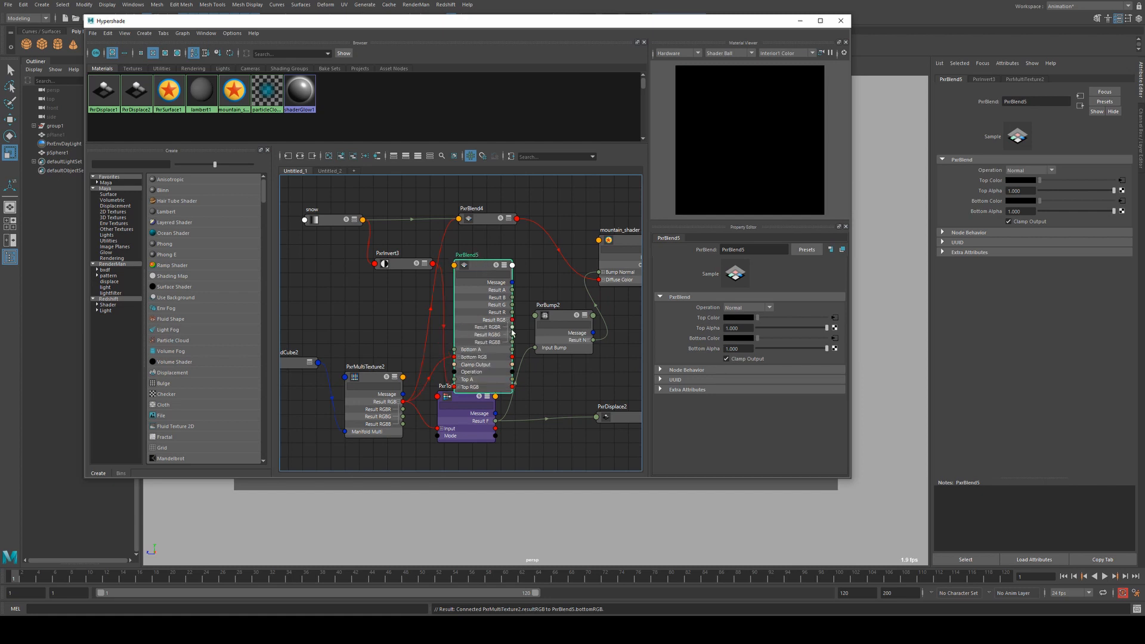
left_click_drag(512, 327, 535, 347)
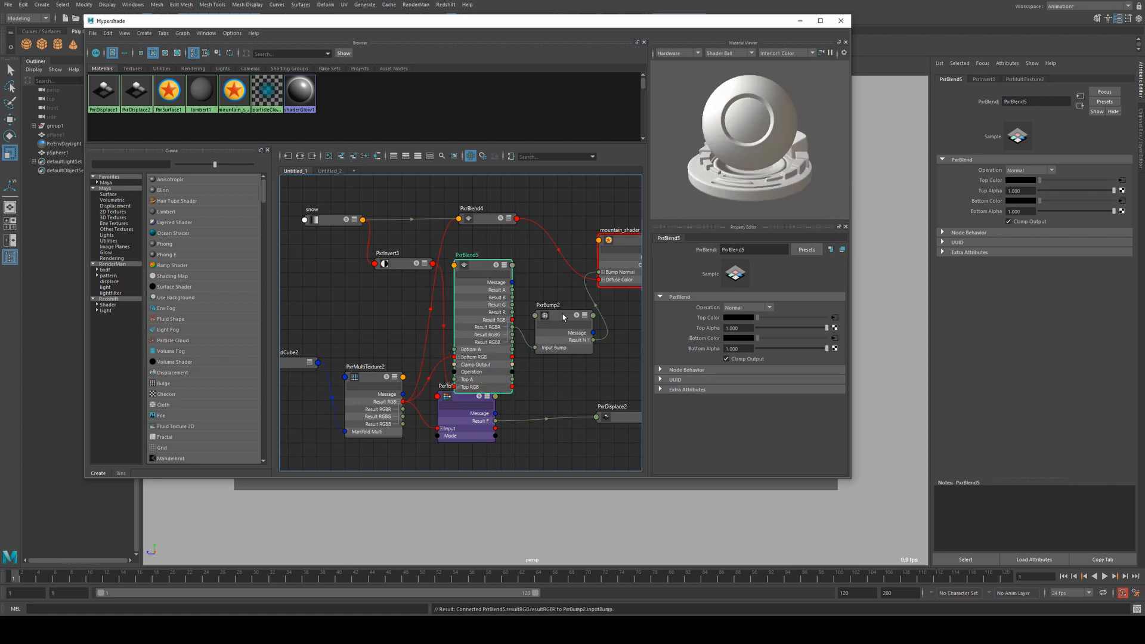
key("1")
left_click_drag(485, 268, 486, 331)
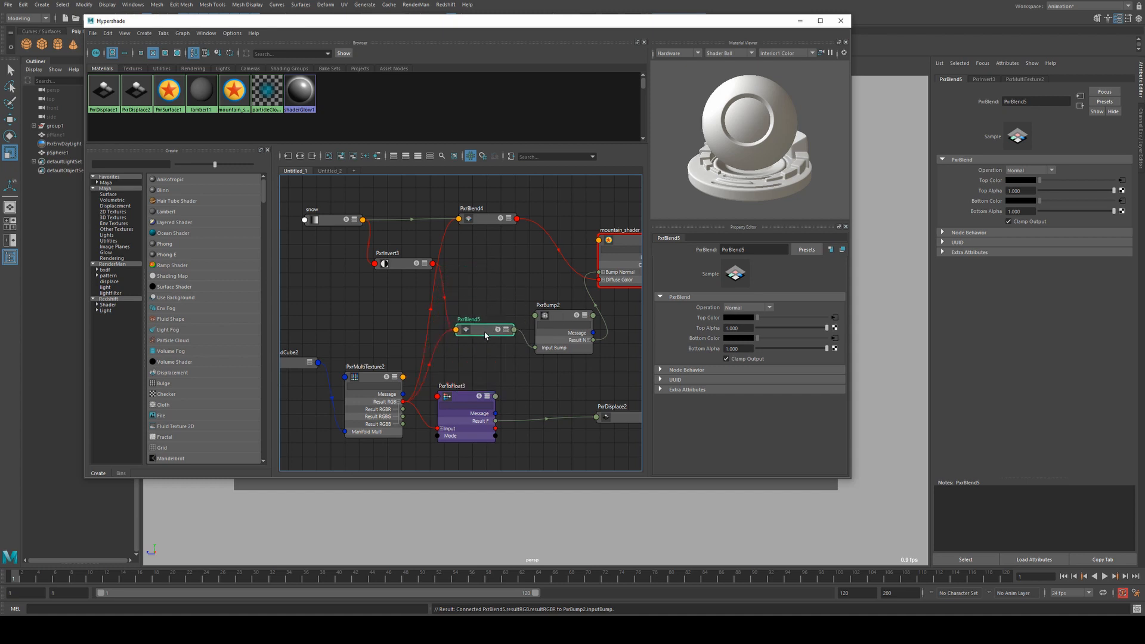
type("s")
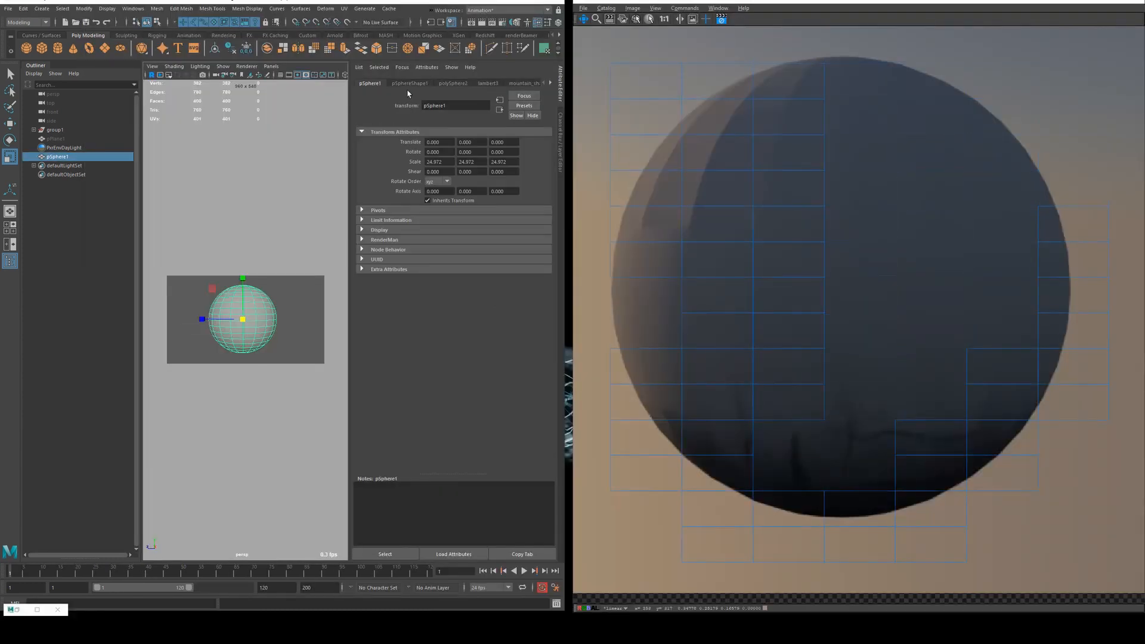
Step: Set the sphere's RenderMan Subdivision Scheme to Catmull-Clark
scroll(419, 238, "down", 5)
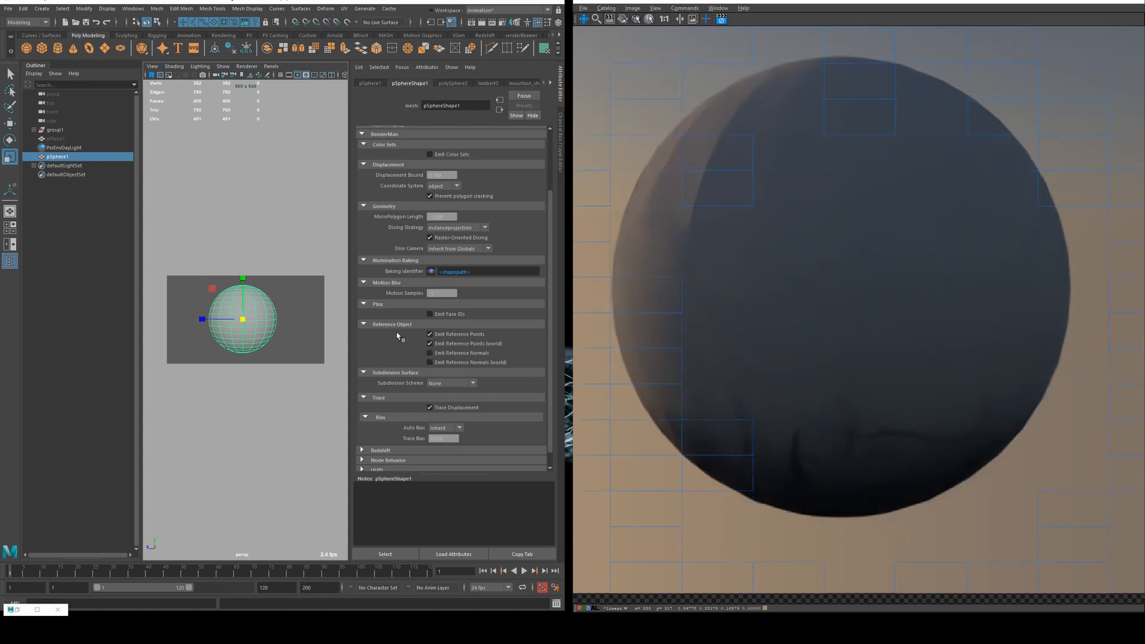
left_click(448, 383)
left_click(456, 403)
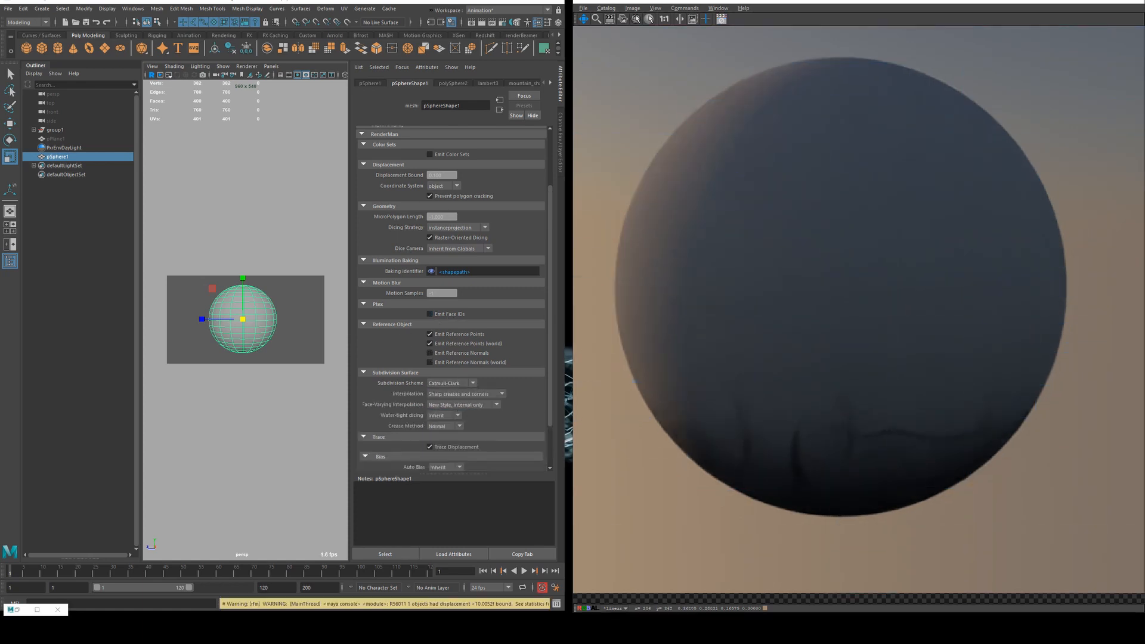
Step: Return to the Hypershade graph and rename the snow_bump blend node to snow_bump_blend
left_click(37, 610)
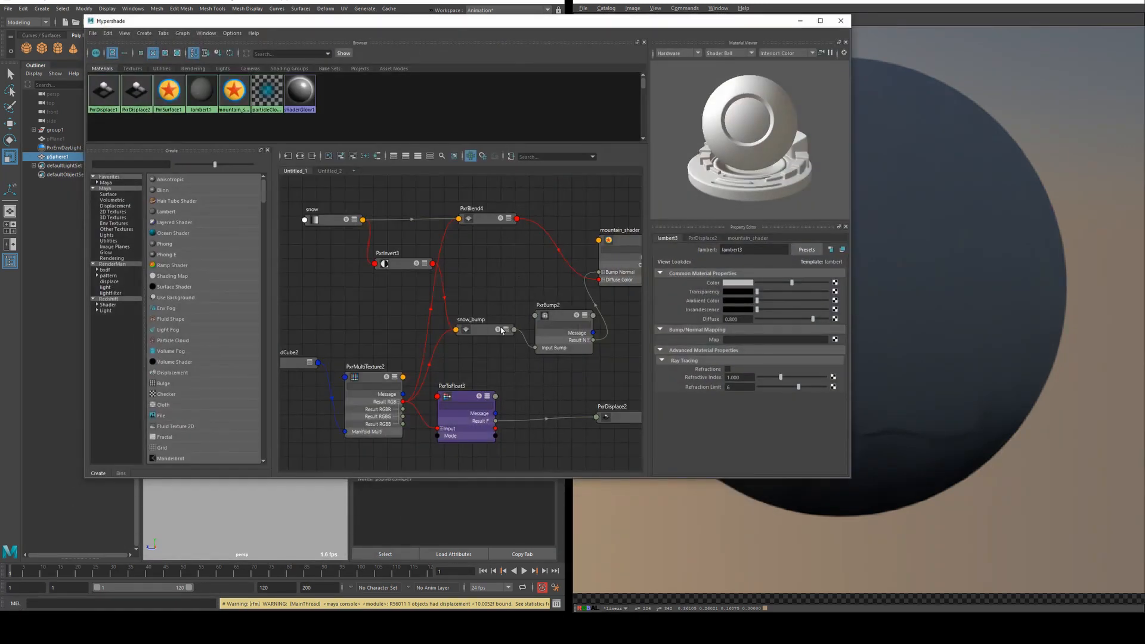
left_click(486, 336)
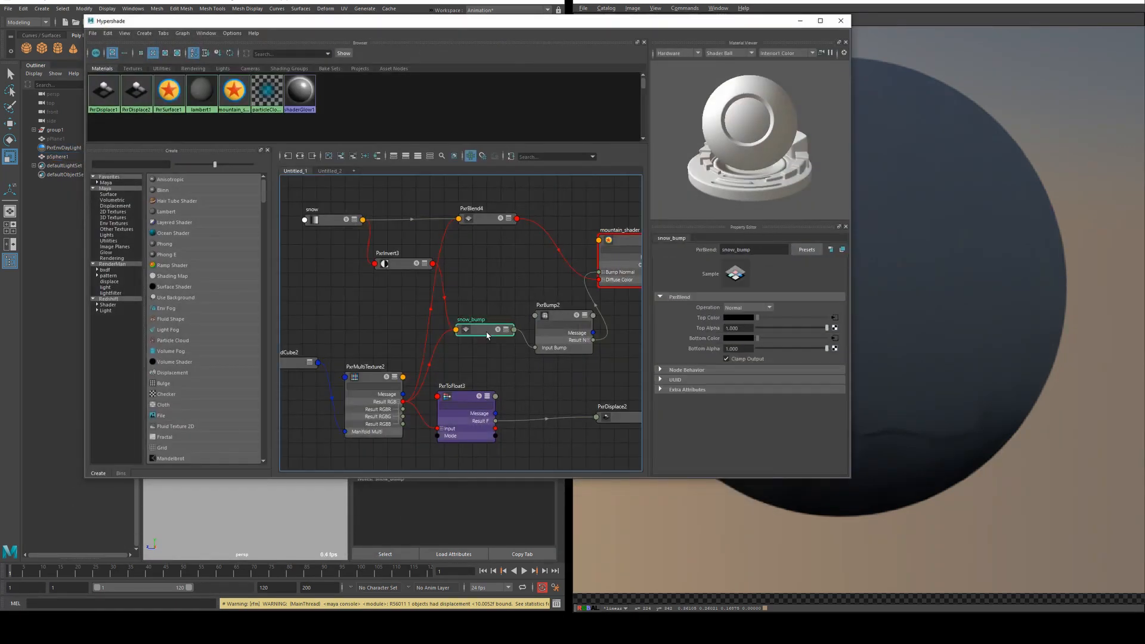
left_click_drag(487, 336, 482, 326)
double_click(467, 310)
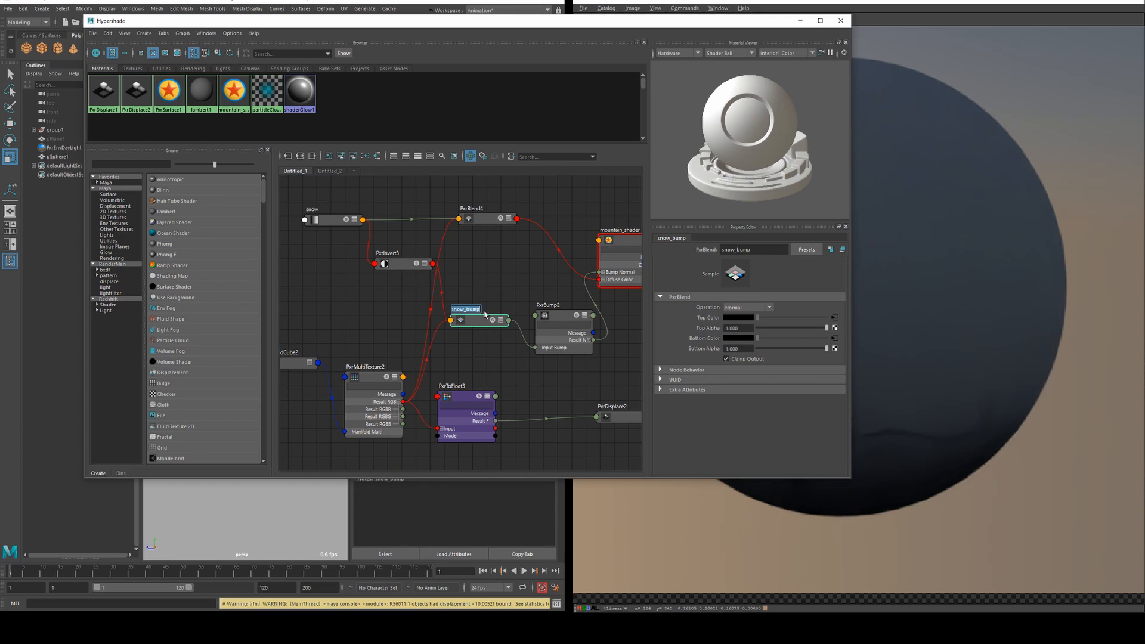
type("_blend")
key("Return")
Step: Lower snow_bump_blend's Top Alpha to 0.824 and inspect the node's full list of ports
left_click(814, 327)
key("3")
left_click_drag(462, 325, 467, 259)
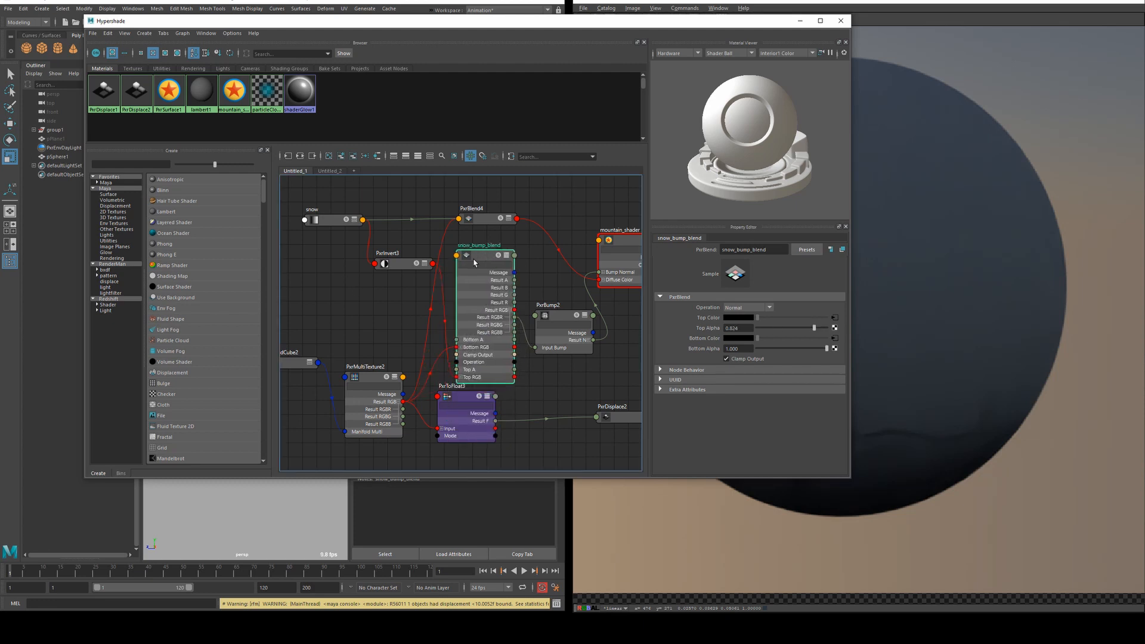
key("1")
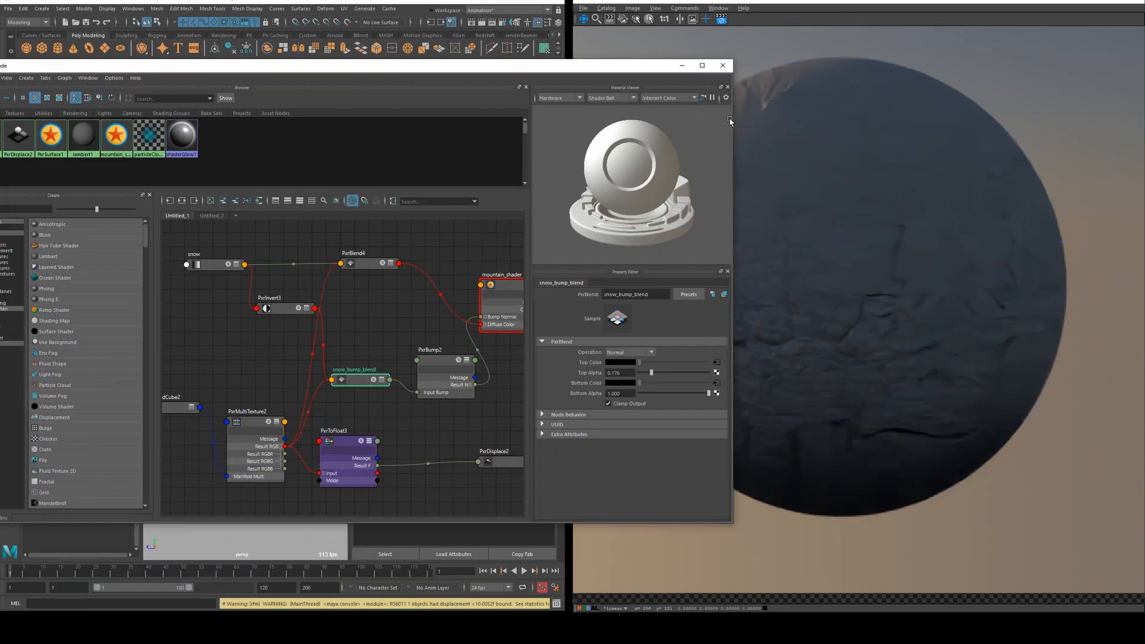
Step: Narrow the Hypershade window, then set snow_bump_blend's Operation to Multiply and its Top Alpha to about 0.889
left_click_drag(729, 121, 580, 121)
left_click(488, 353)
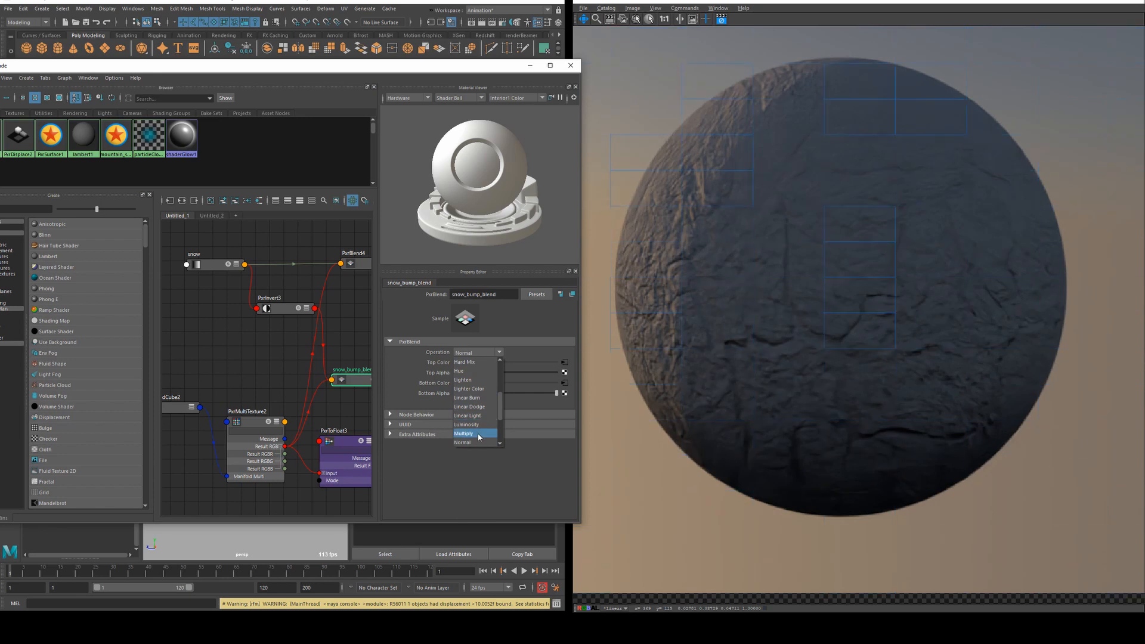
left_click(501, 394)
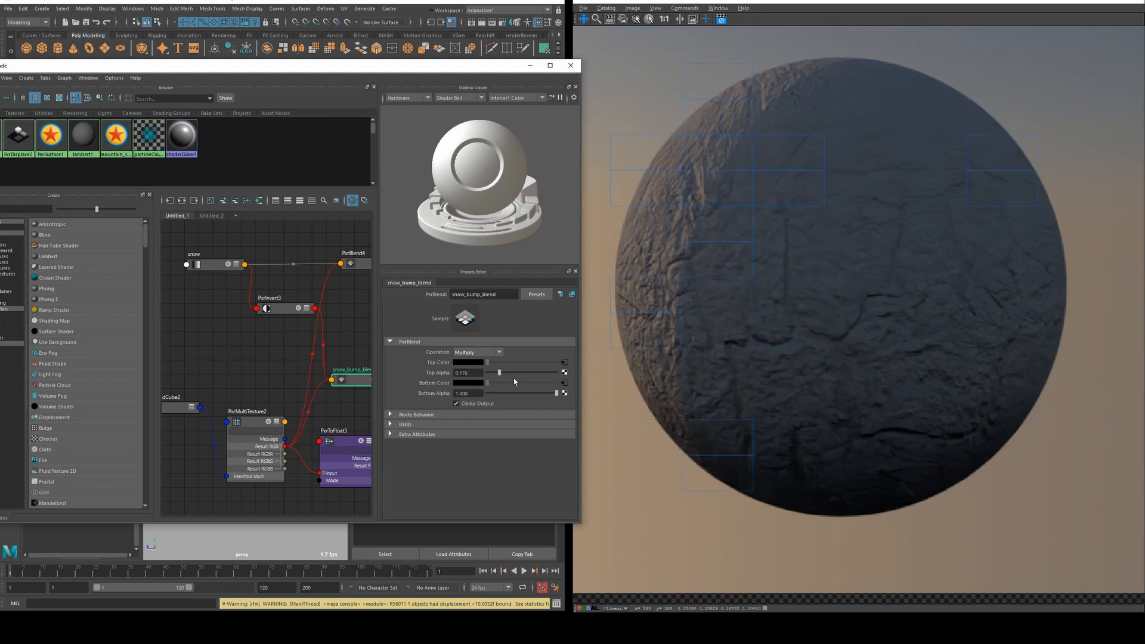
left_click_drag(499, 373, 535, 375)
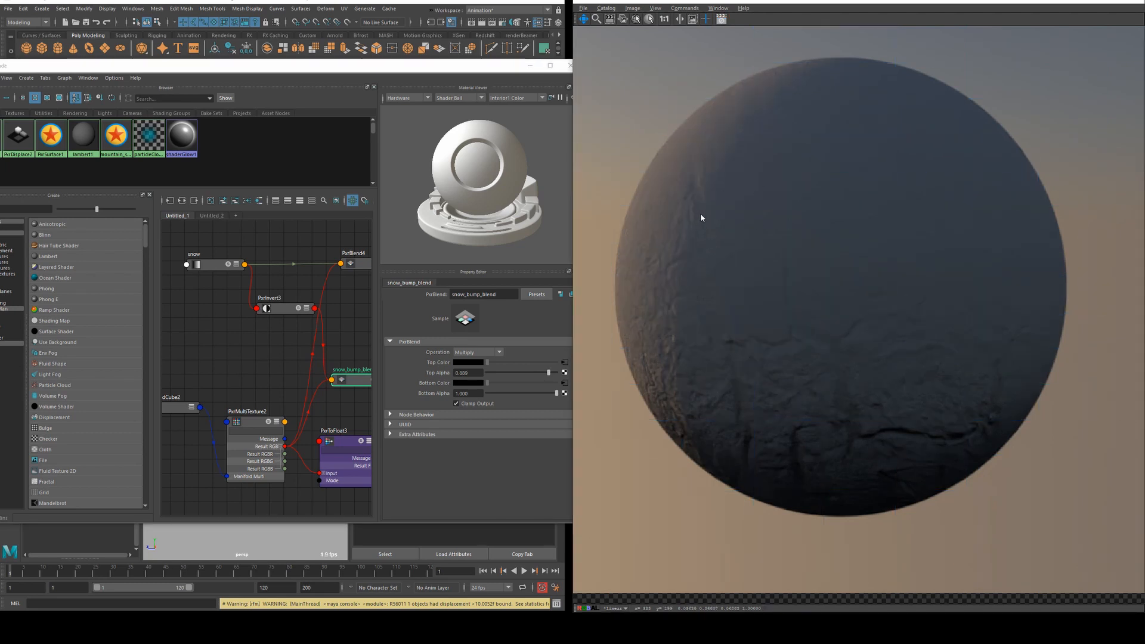
Step: Compare the latest sphere render with the previous one in the render catalog to judge the bump blending
key("space")
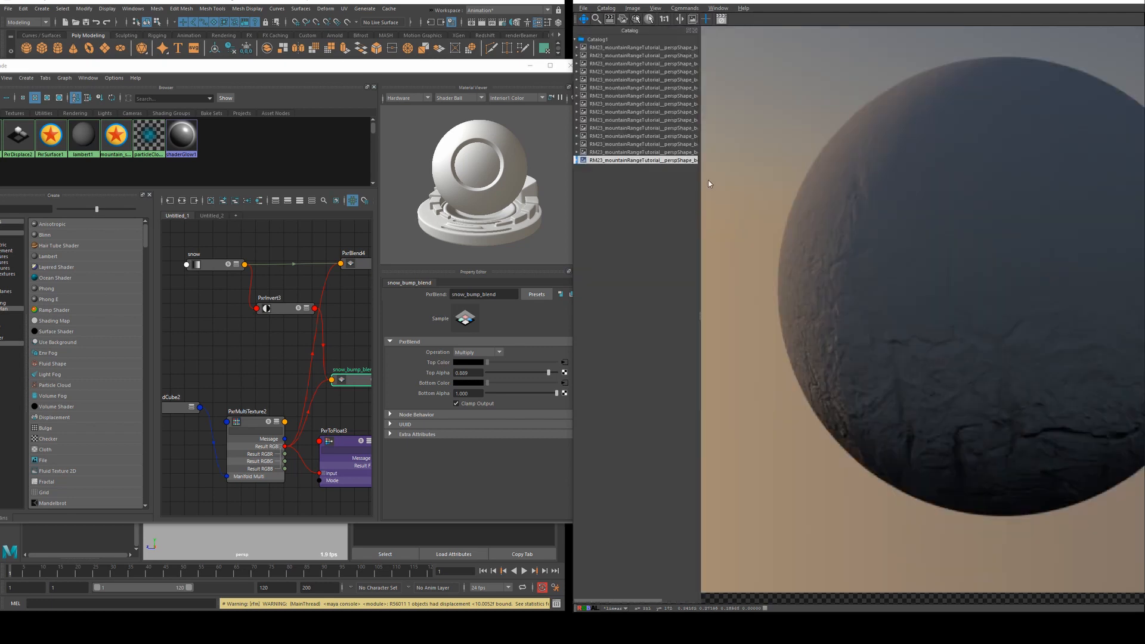
left_click(656, 152)
left_click_drag(907, 187, 782, 221)
left_click_drag(853, 192, 906, 174)
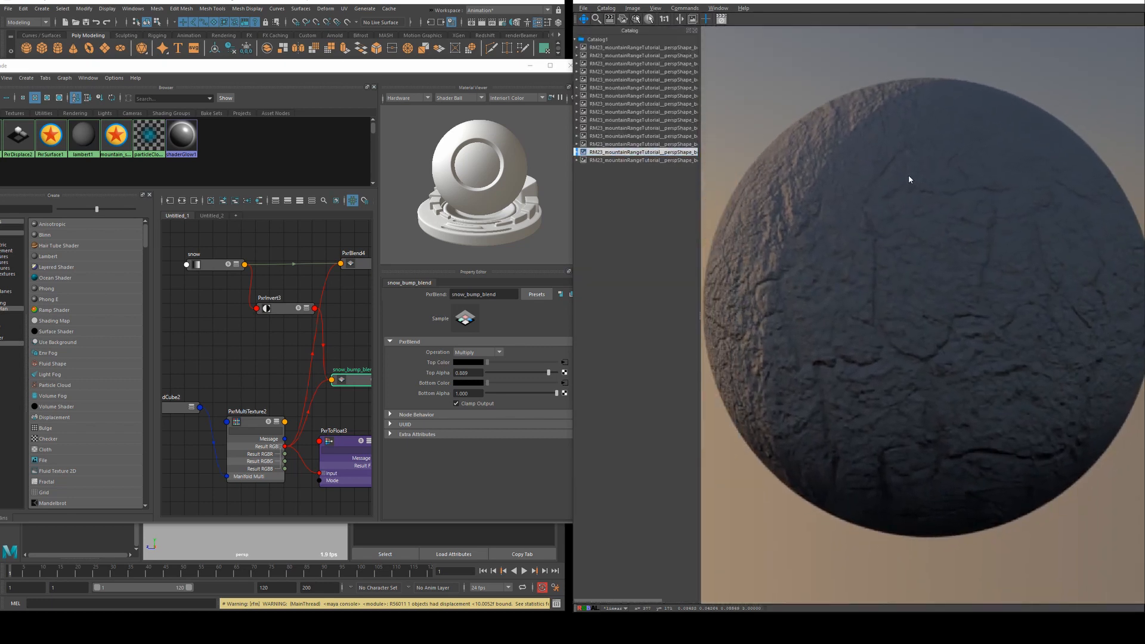
left_click(650, 160)
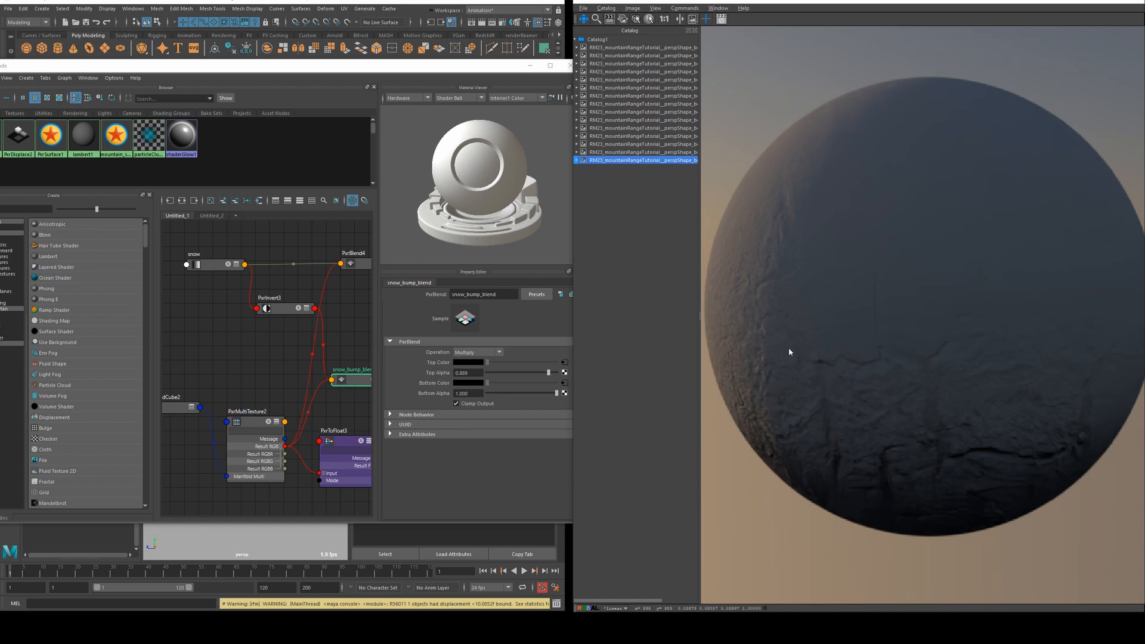
left_click(685, 153)
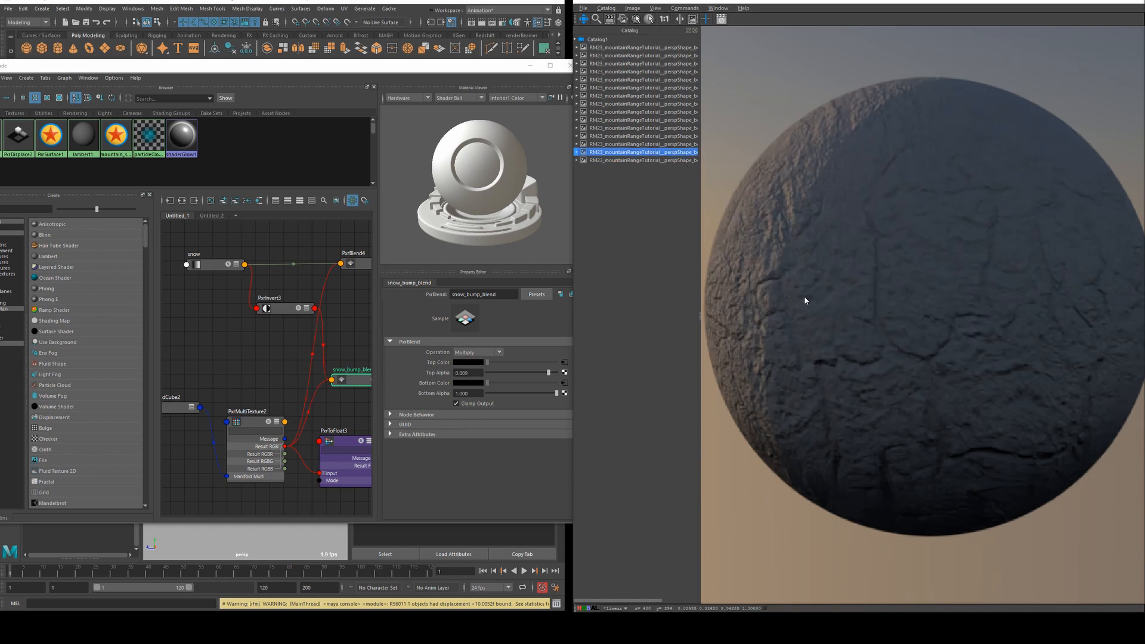
key("Down")
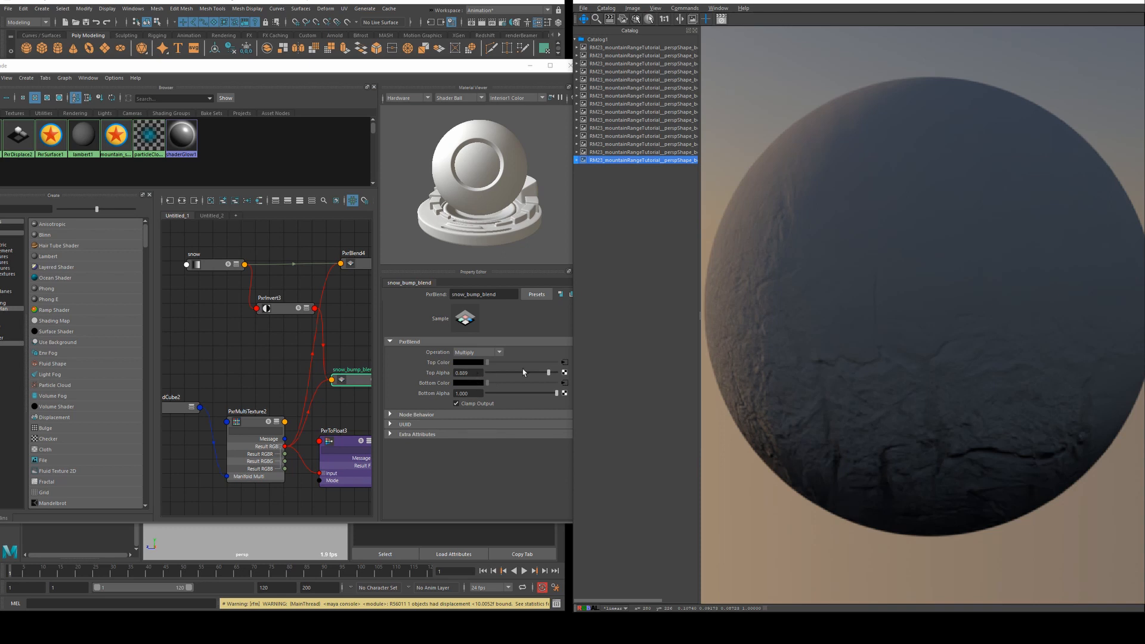
Step: Reduce snow_bump_blend's Top Alpha to 0.750 and move the snow ramp's inner black color stop to position 0.426
left_click(494, 23)
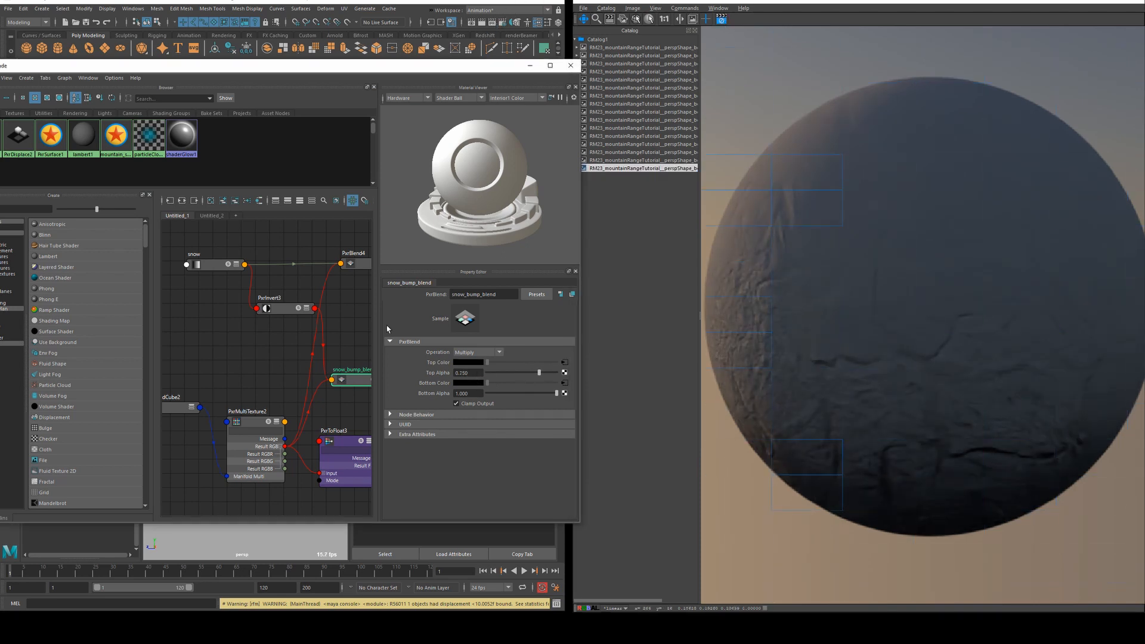
left_click(227, 266)
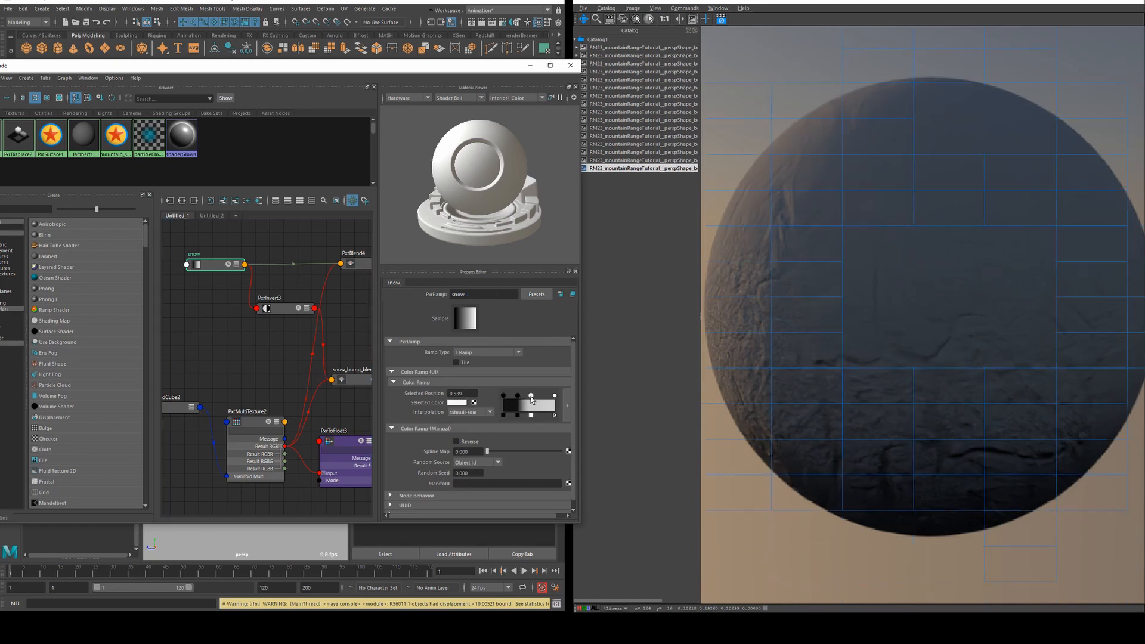
left_click_drag(514, 396, 524, 396)
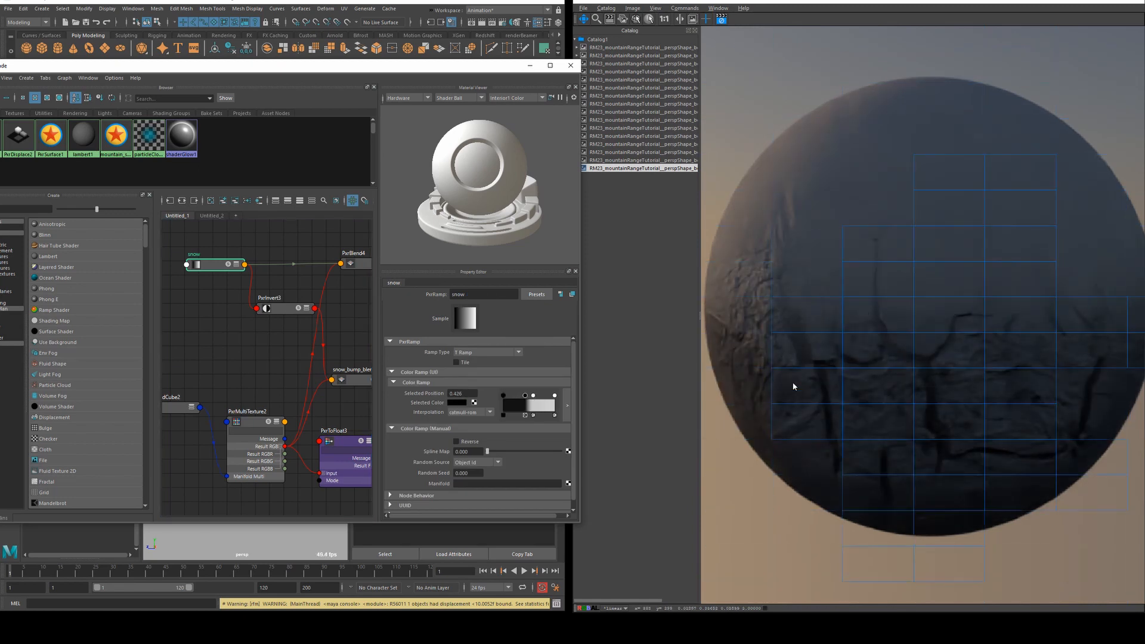
left_click(861, 313)
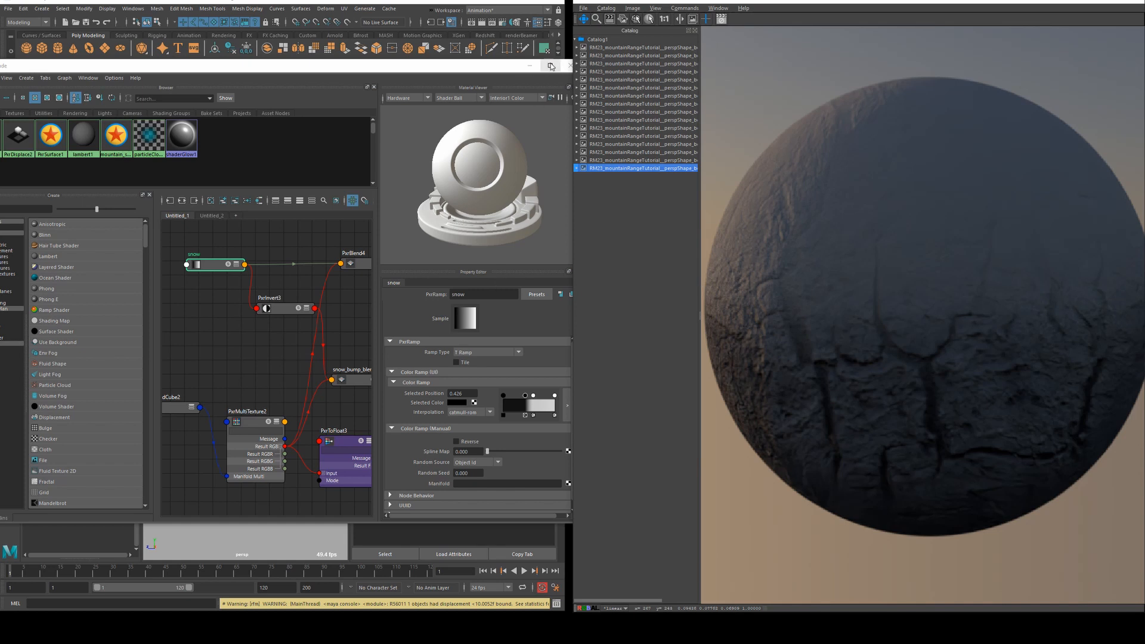
Step: Maximize the Hypershade, show the snow ramp's connected ports, and add a new PxrBlend node beside it
left_click(550, 65)
key("3")
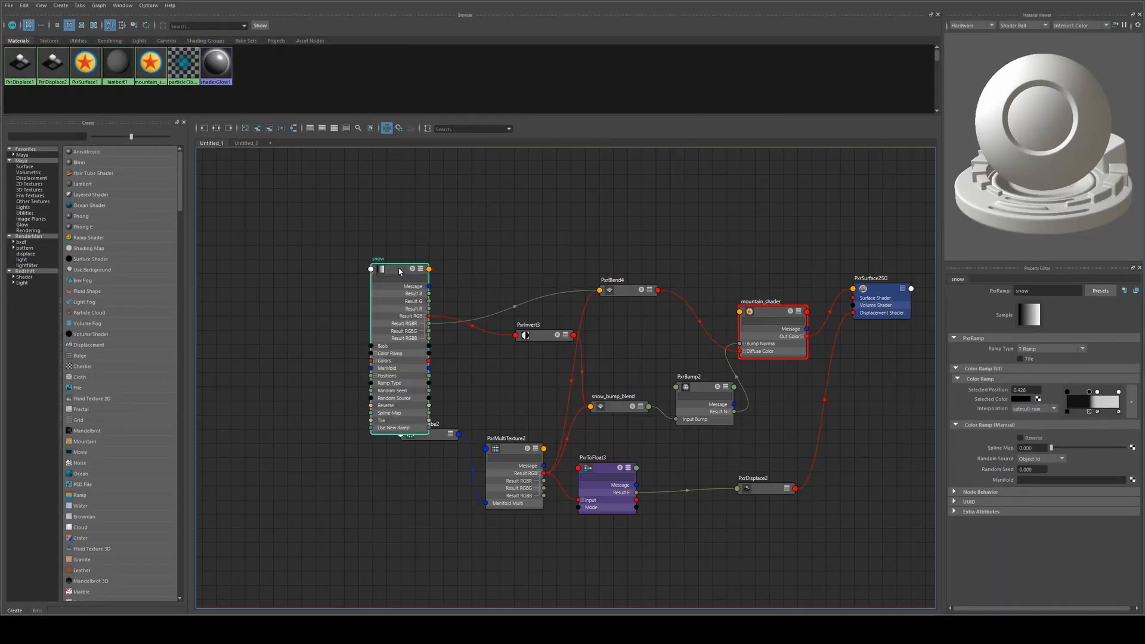
key("2")
left_click(472, 273)
key("Tab")
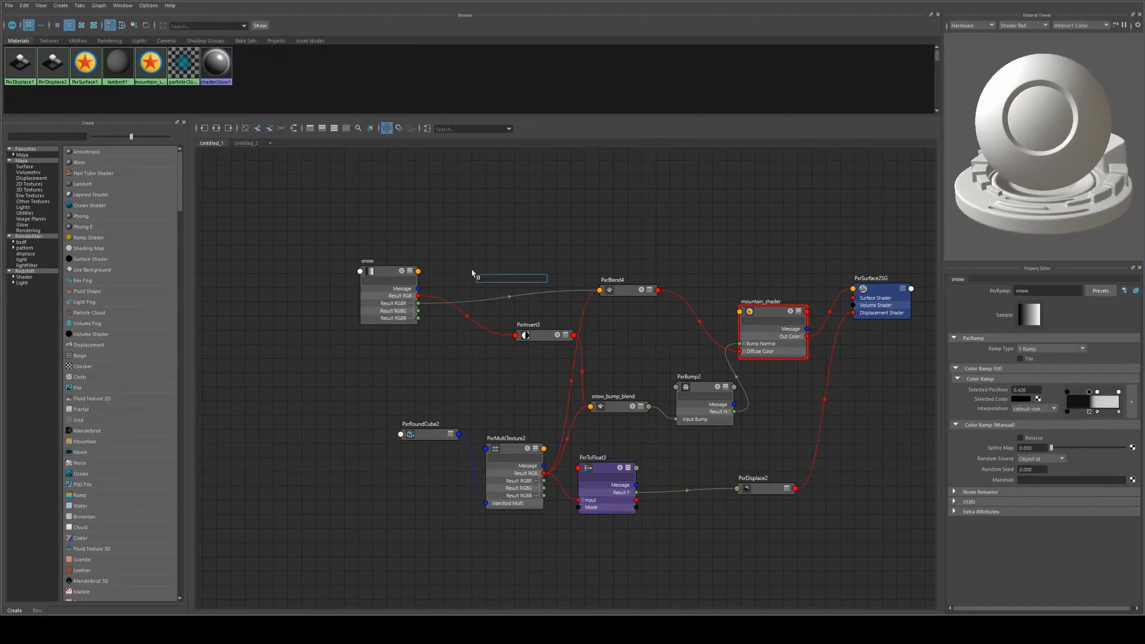
type("PxrBlend")
key("Return")
left_click(496, 278)
scroll(486, 280, "up", 3)
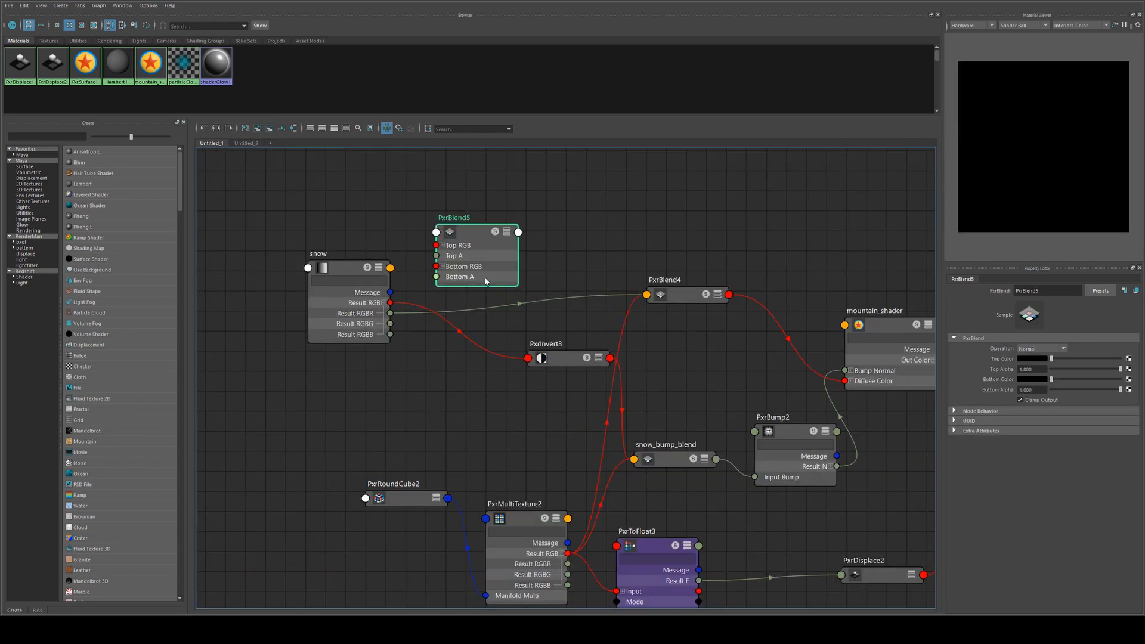
Step: Connect snow's Result RGB to PxrBlend5's Top RGB, set the blend Operation to Multiply, and move the node clear of the ramp
left_click_drag(390, 303, 436, 245)
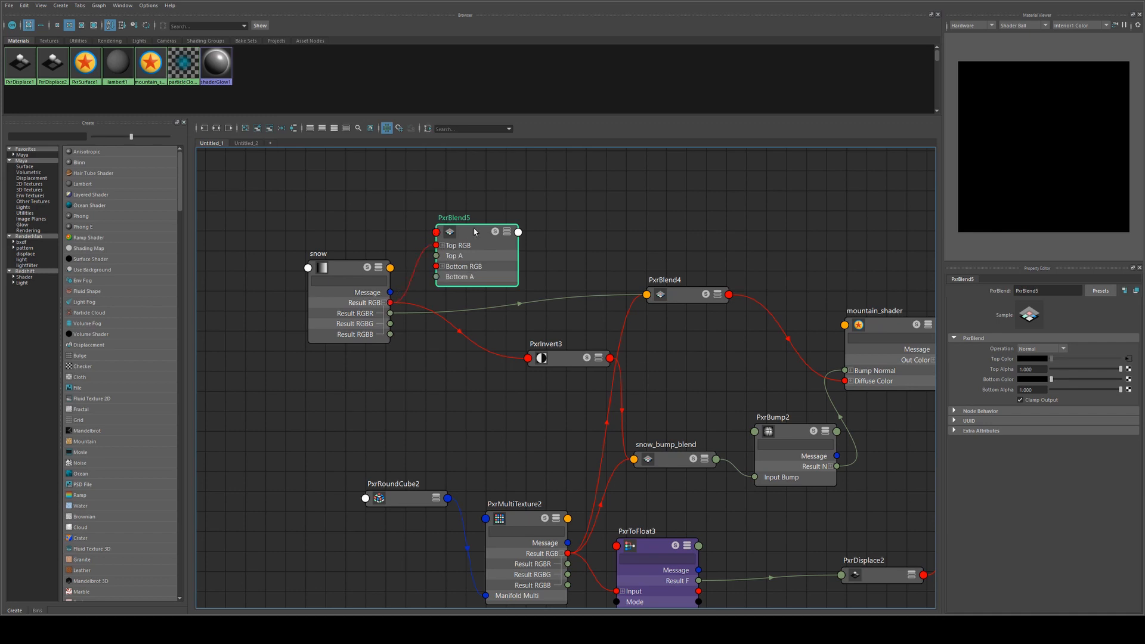
left_click(1066, 353)
left_click(1037, 429)
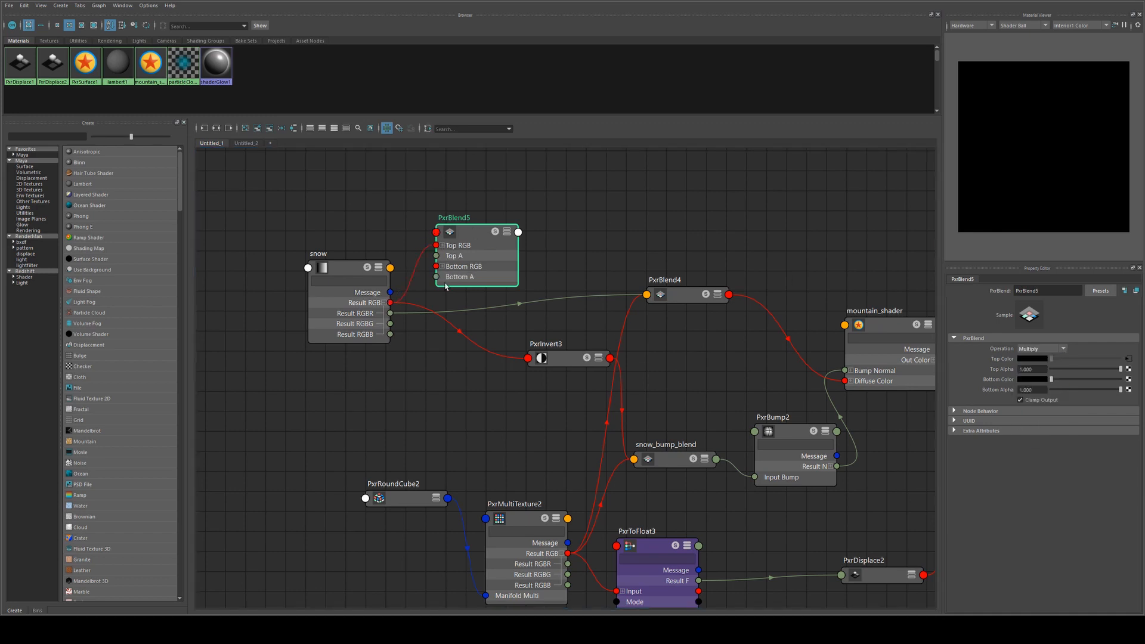
left_click_drag(445, 286, 527, 248)
Step: Add a PxrVoronoise node and connect its Result RGB to PxrBlend5's Bottom RGB
left_click(446, 381)
key("Tab")
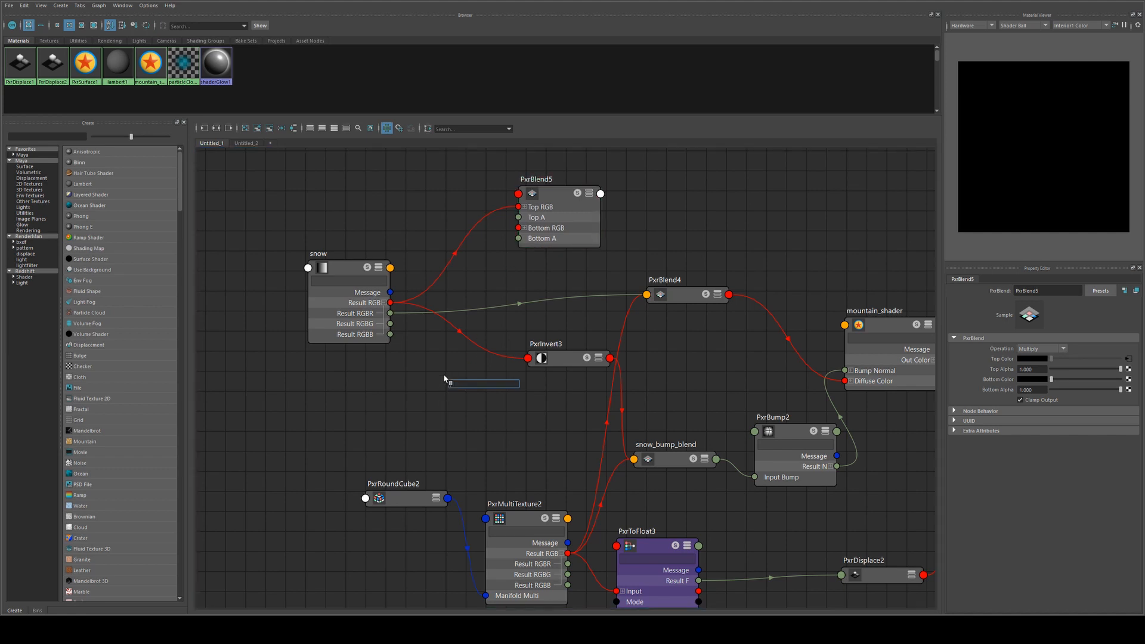
type("voron")
key("Down")
key("Return")
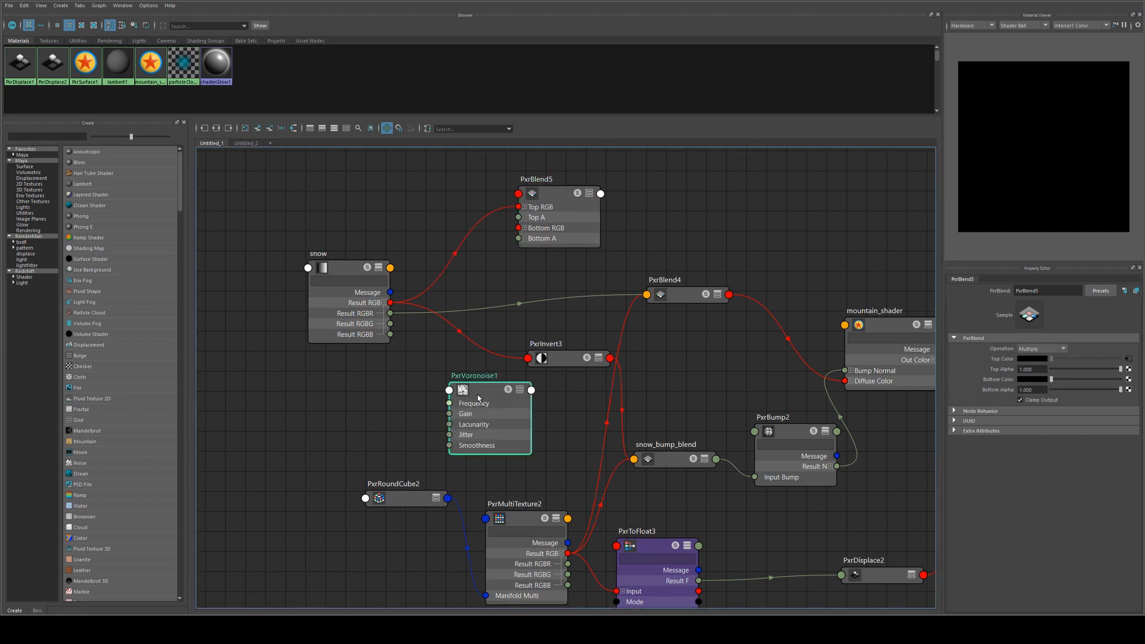
left_click_drag(470, 416, 523, 228)
key("2")
scroll(665, 212, "down", 3)
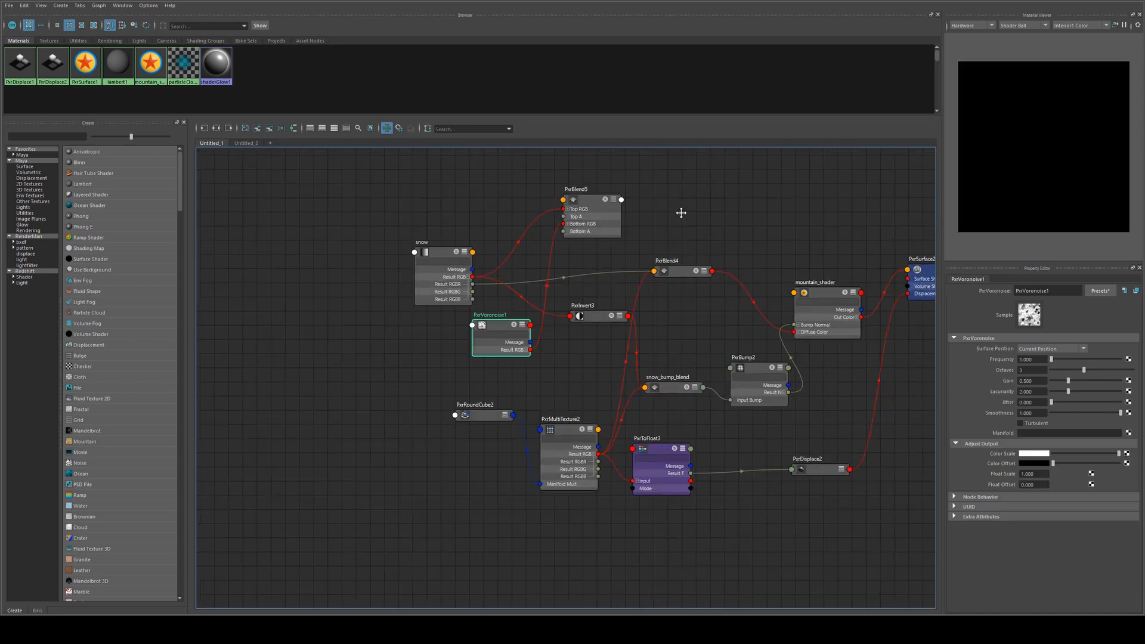
Step: Connect PxrBlend5's Result RGB to mountain_shader's Diffuse Color and disable PxrBump2
middle_click_drag(667, 216, 450, 211, "alt")
left_click(396, 215)
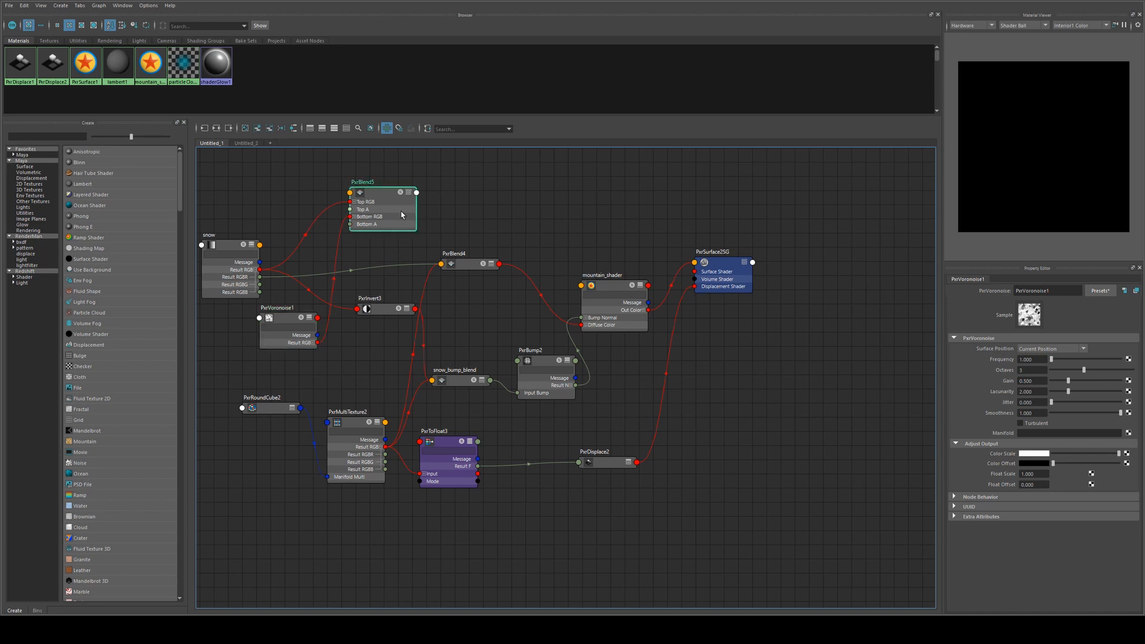
key("3")
left_click_drag(416, 213, 493, 165)
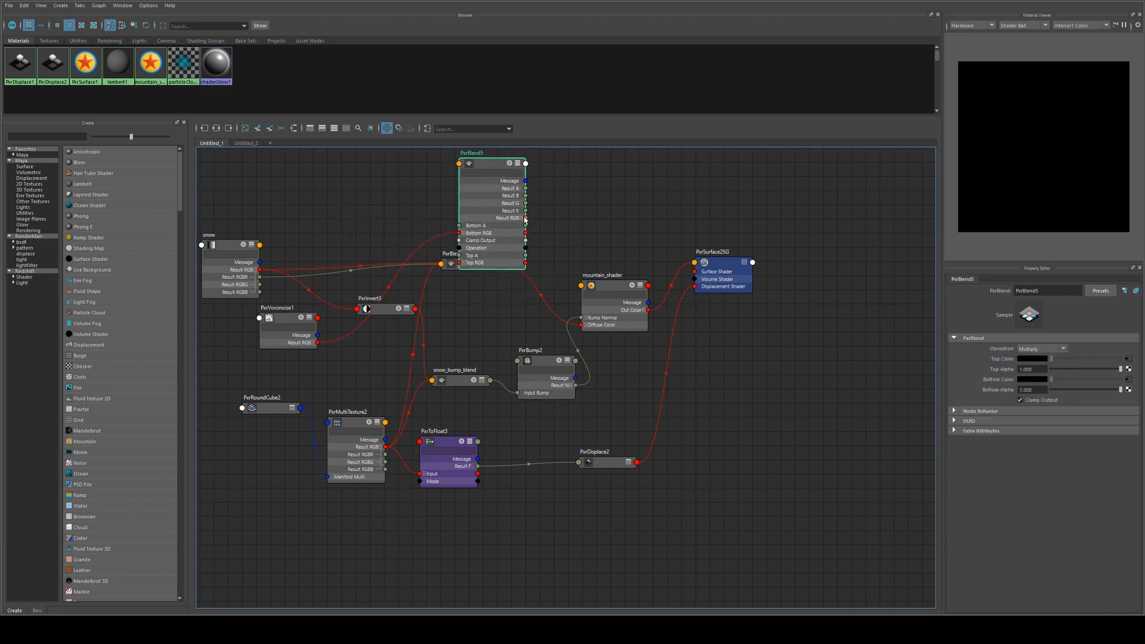
left_click_drag(525, 218, 581, 327)
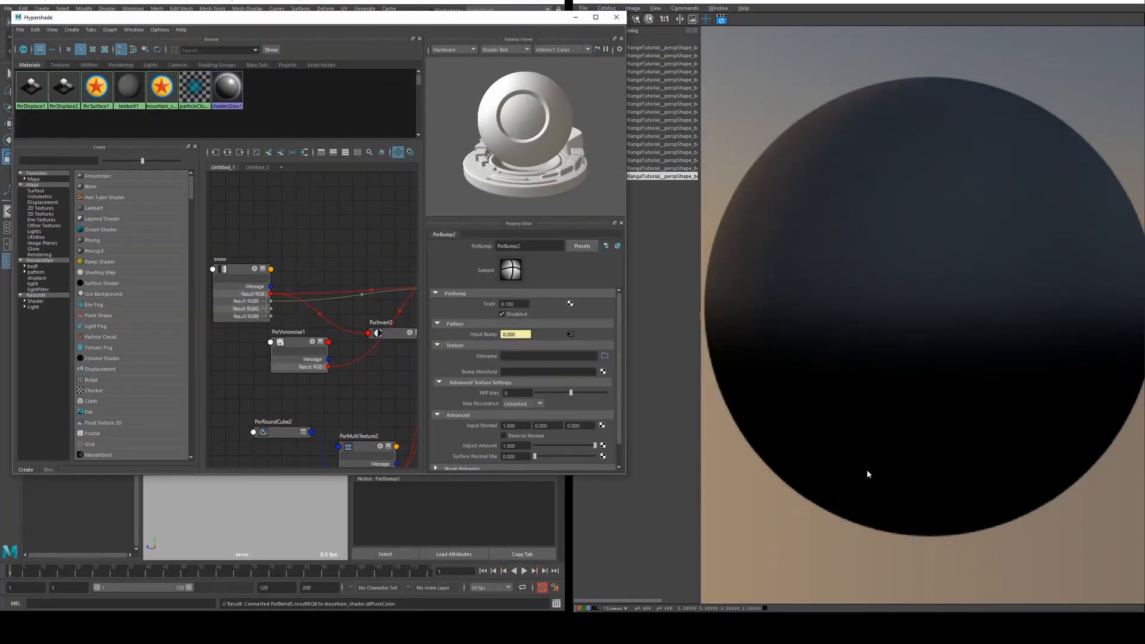
Step: Raise PxrVoronoise1's Frequency to about 5.277 and check the noise on the rendered sphere
left_click_drag(285, 344, 280, 346)
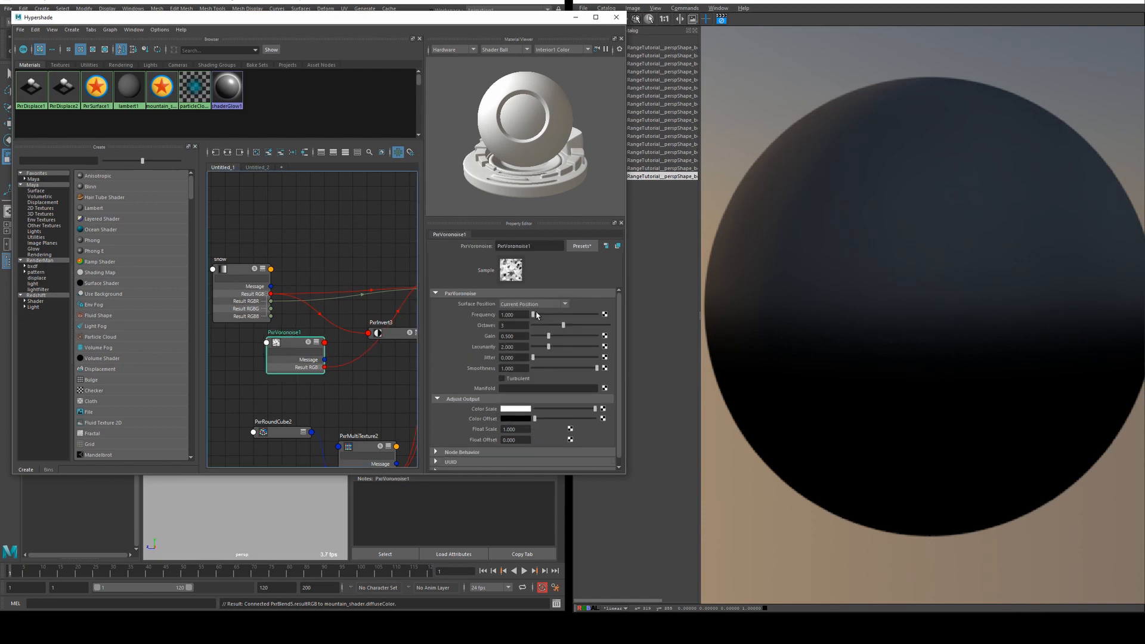
left_click_drag(536, 316, 564, 314)
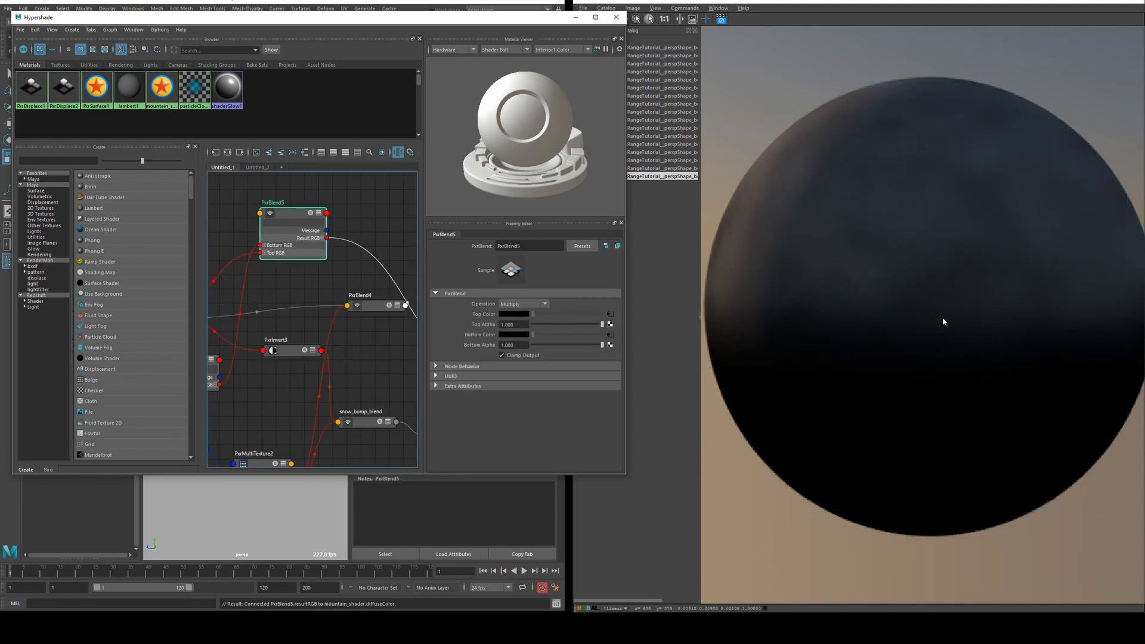
scroll(939, 319, "down", 1)
scroll(909, 257, "down", 1)
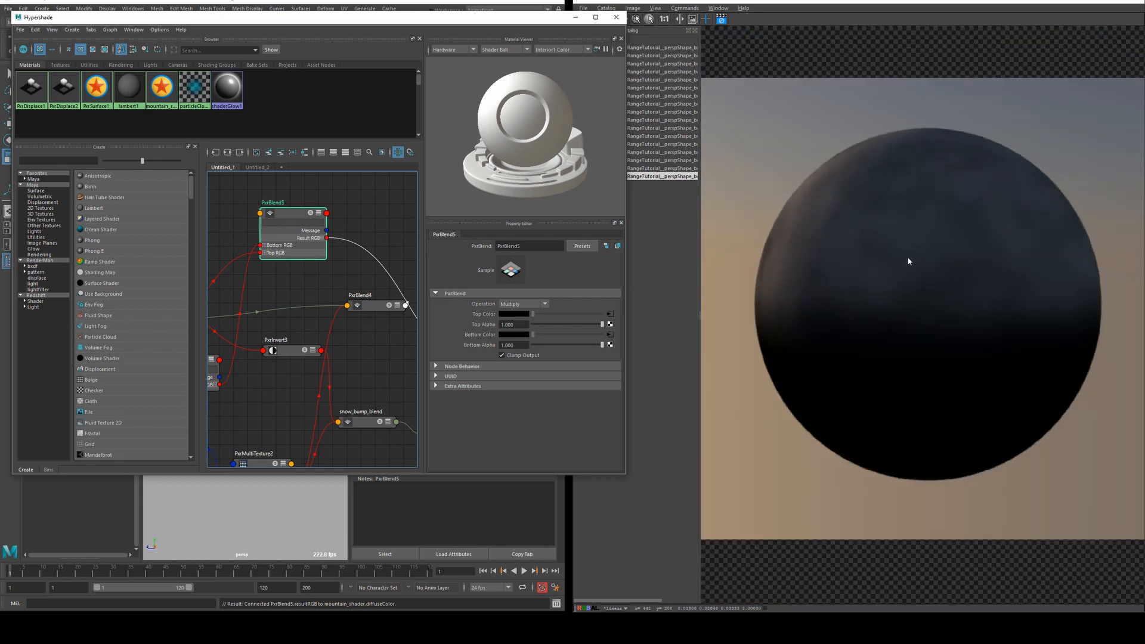
Step: Raise PxrVoronoise1's Color Offset to a light grey
middle_click_drag(310, 285, 360, 273, "alt")
left_click(243, 347)
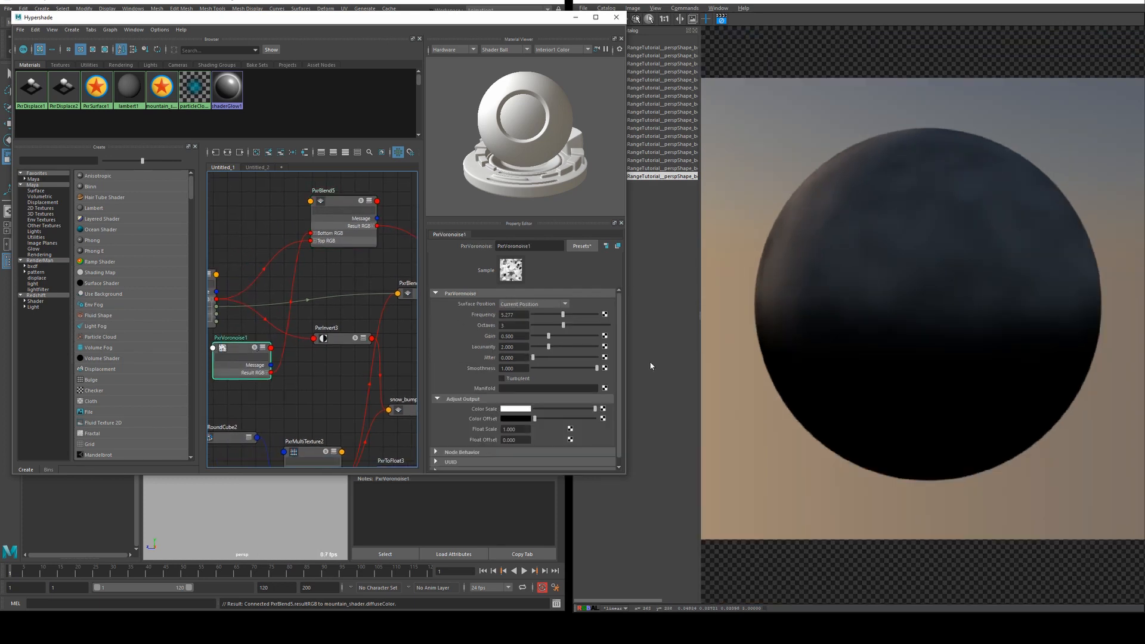
left_click_drag(534, 419, 561, 420)
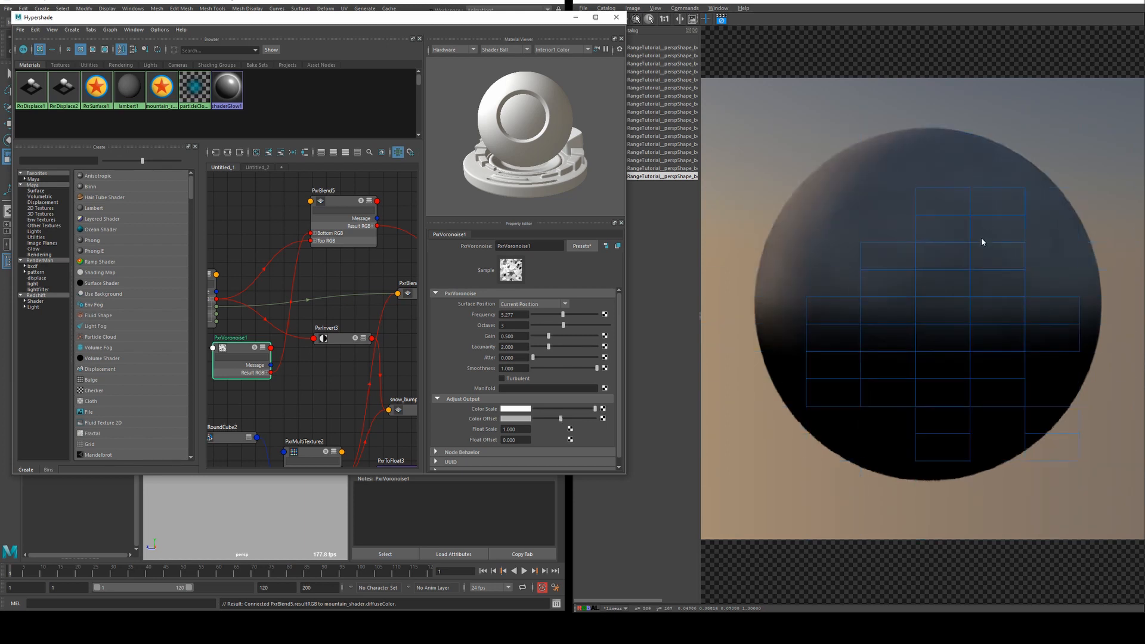
Step: Set PxrBlend5's Operation to Hard Light after trying it on the rendered sphere
left_click(343, 208)
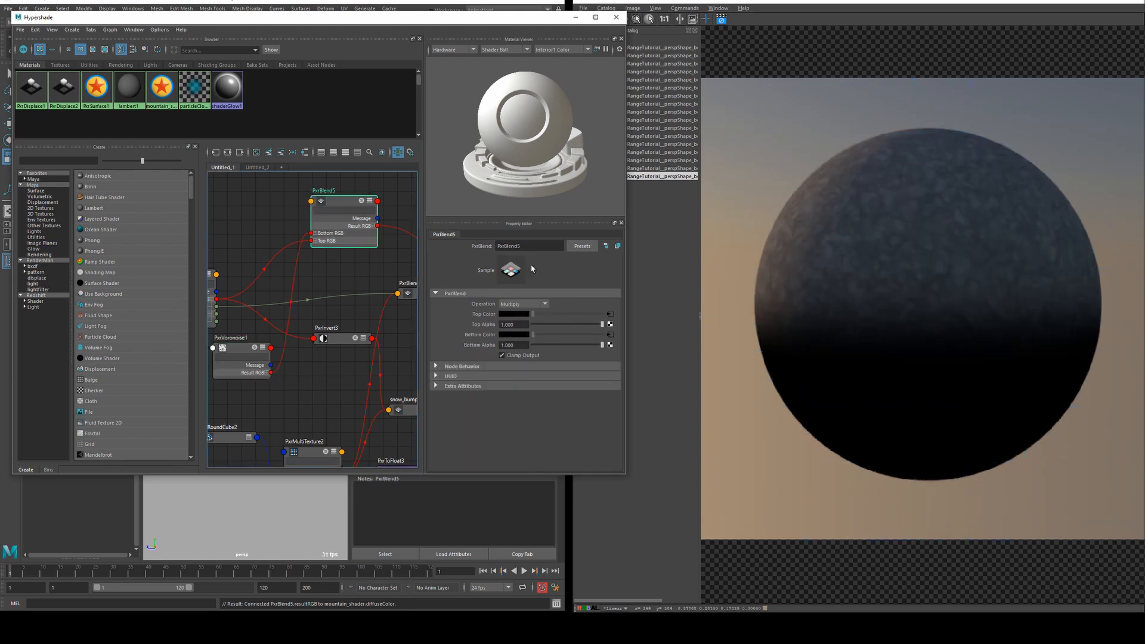
left_click(519, 305)
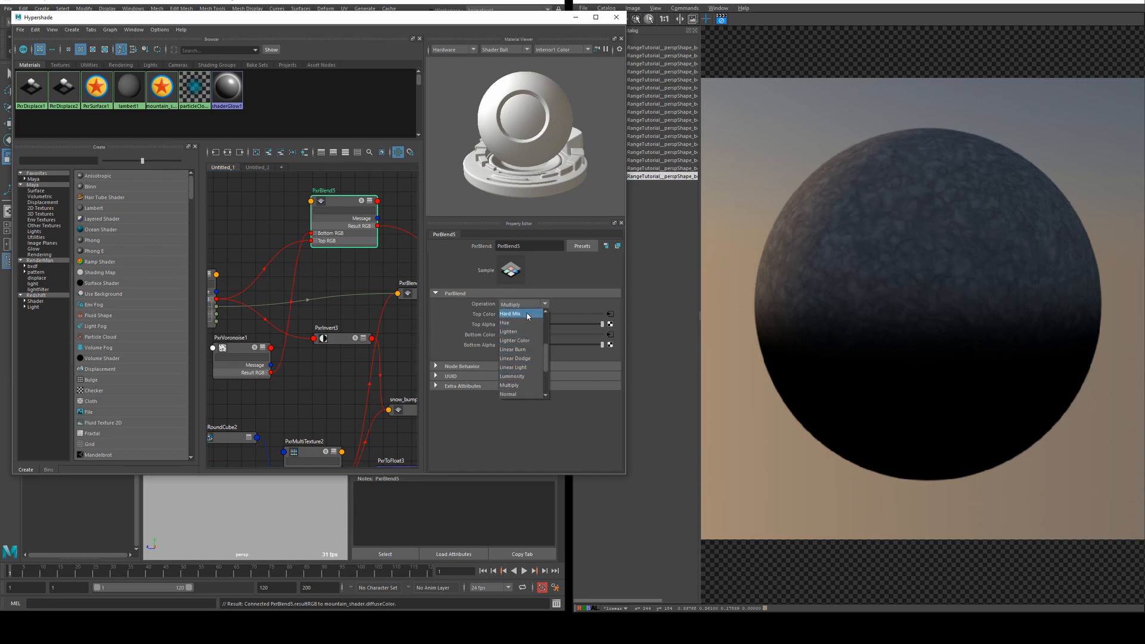
scroll(525, 388, "down", 2)
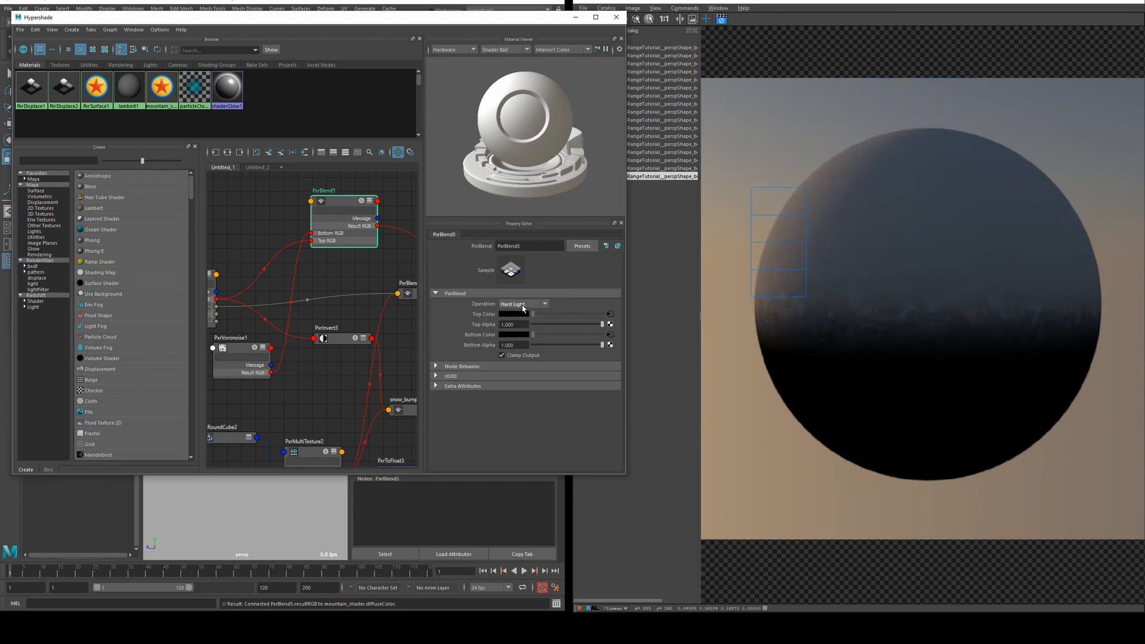
left_click(522, 308)
left_click(519, 321)
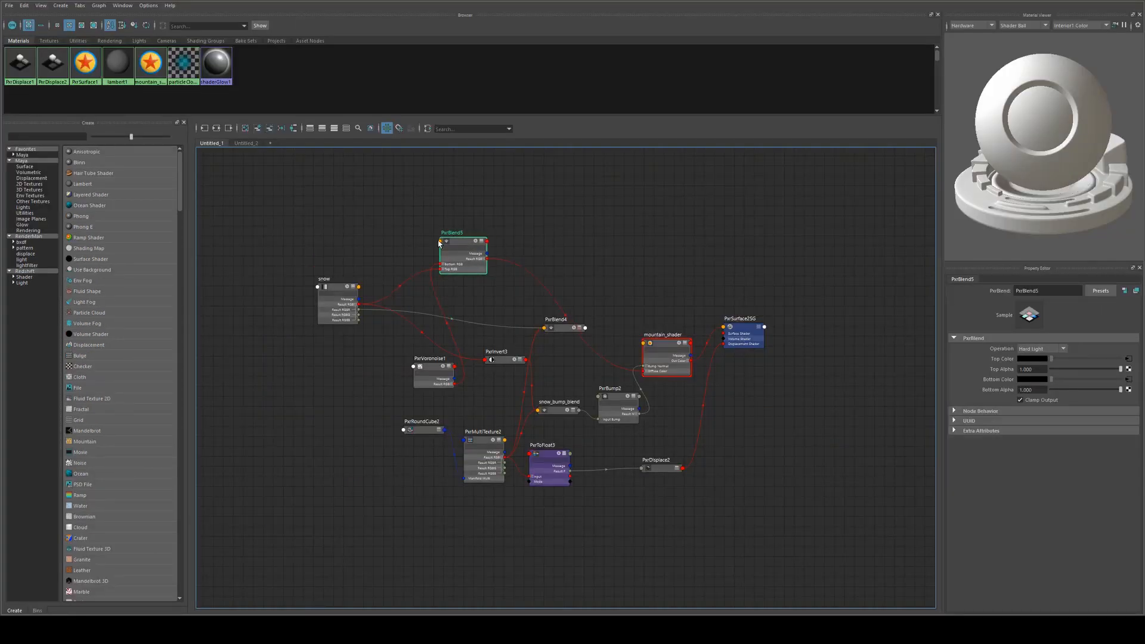
Step: Move PxrVoronoise1 below the snow node and connect PxrBlend5's Result RGB to PxrInvert3's Input RGB
left_click_drag(420, 368, 335, 358)
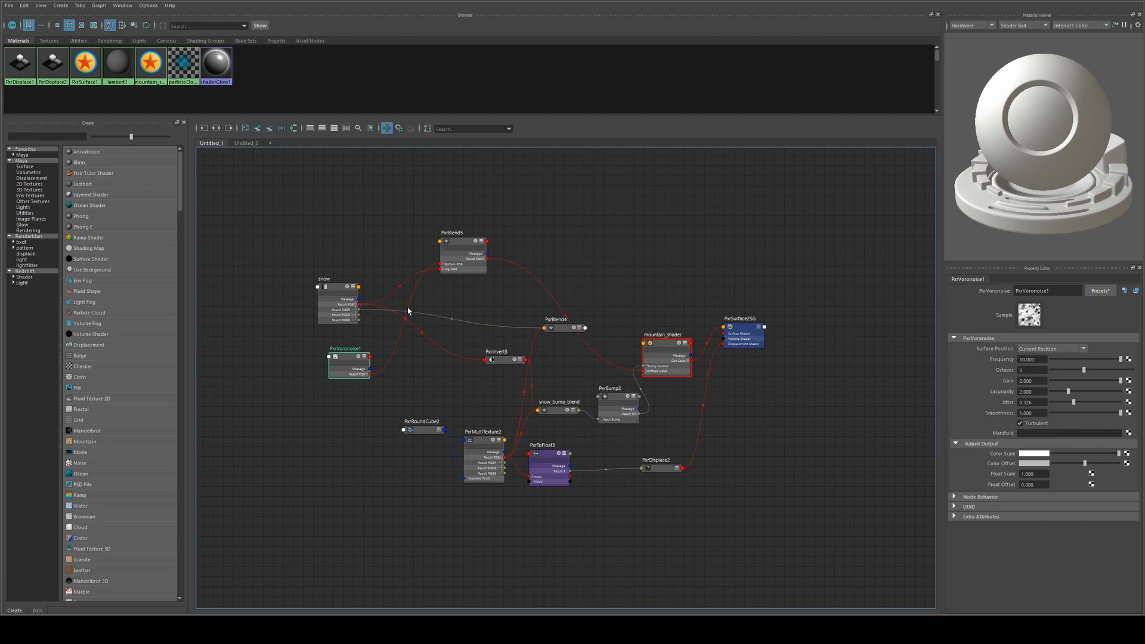
scroll(479, 297, "up", 3)
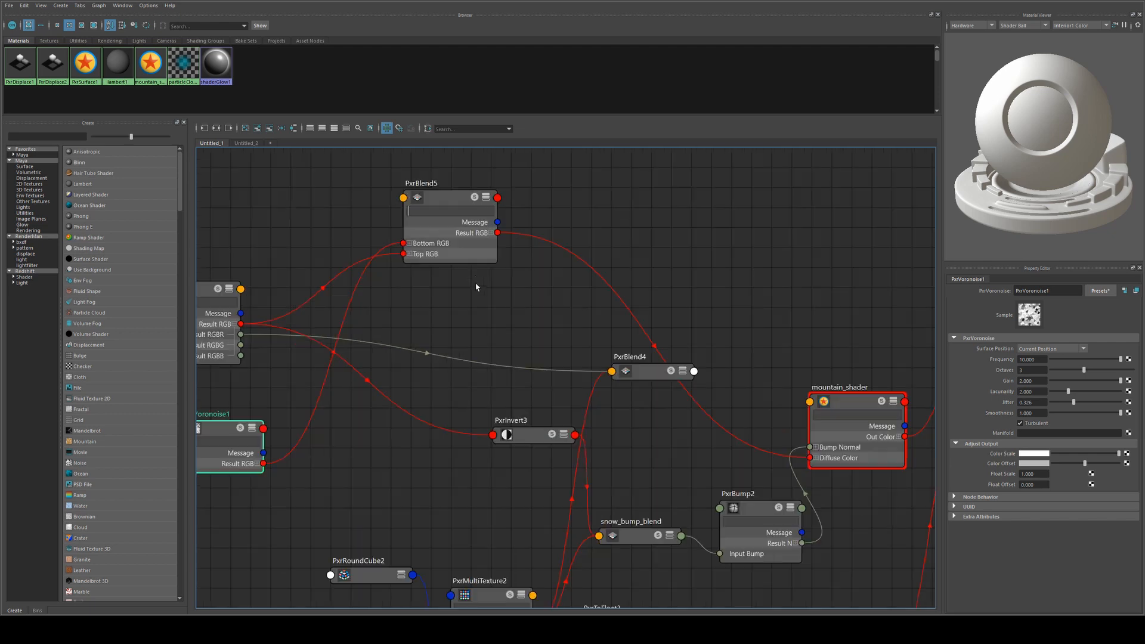
left_click(476, 254)
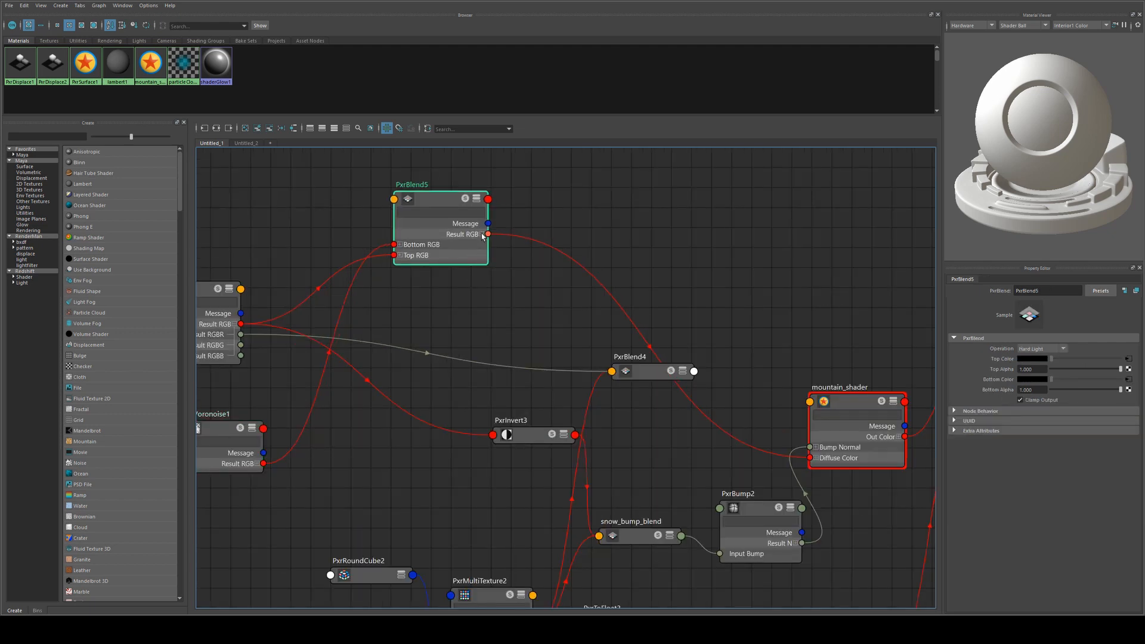
left_click(482, 234)
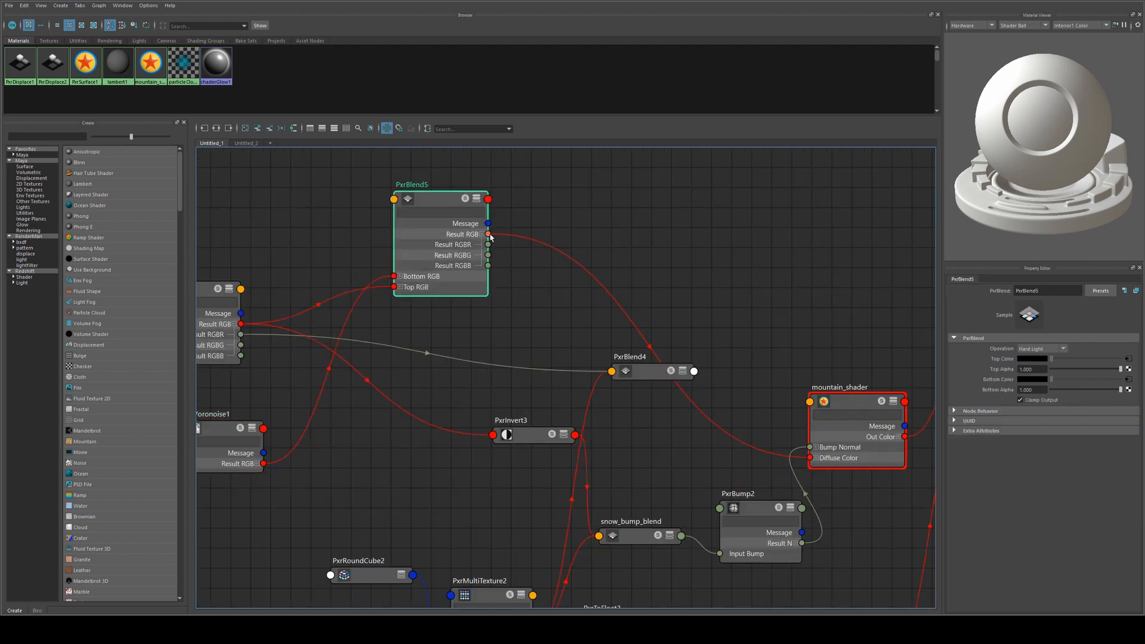
left_click_drag(488, 235, 494, 439)
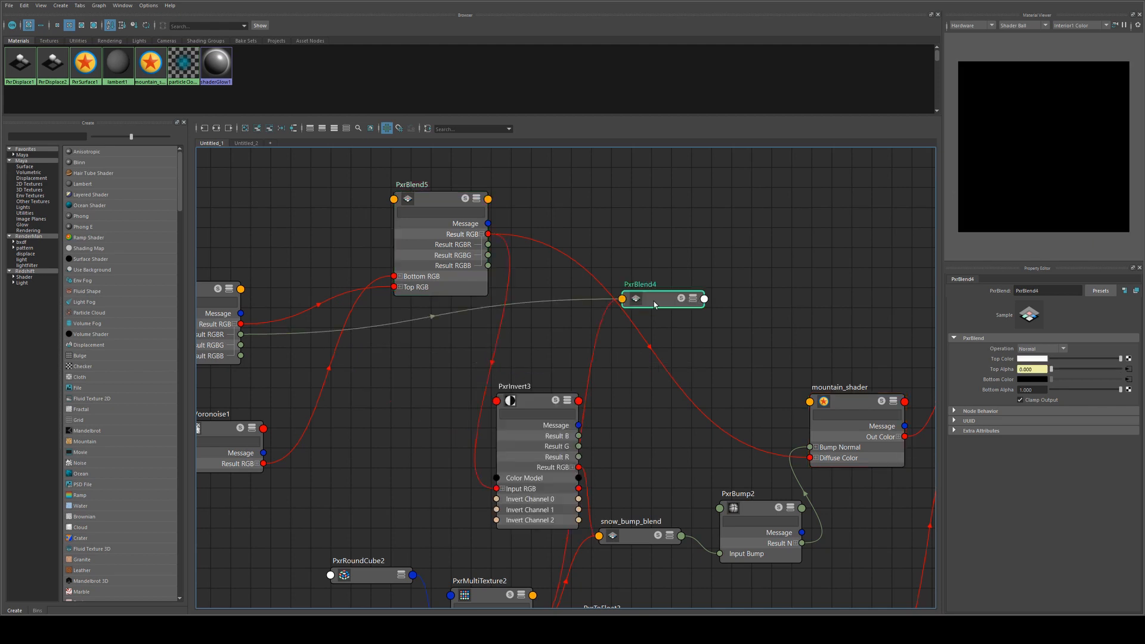
Step: Connect PxrBlend4's Result RGB to mountain_shader's Diffuse Color and PxrBlend5's Result RGBR to PxrBlend4's Top A
key("3")
left_click_drag(705, 376, 818, 458)
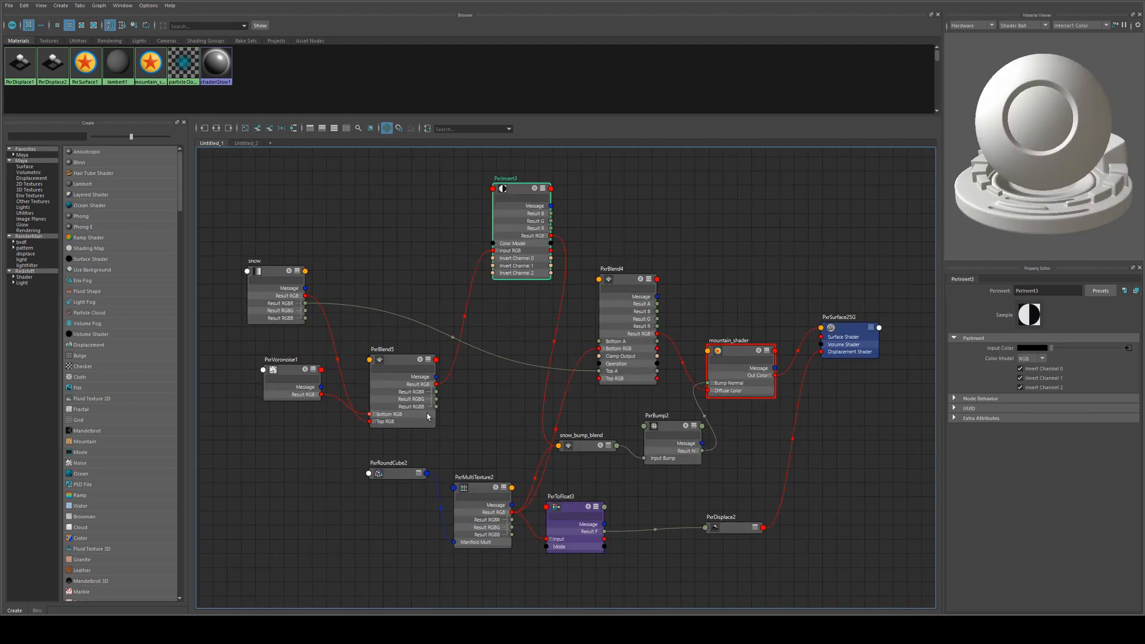
left_click_drag(453, 391, 598, 371)
Step: Re-enable PxrBump2 and minimize the Hypershade to reveal the render
left_click(668, 427)
left_click(1043, 359)
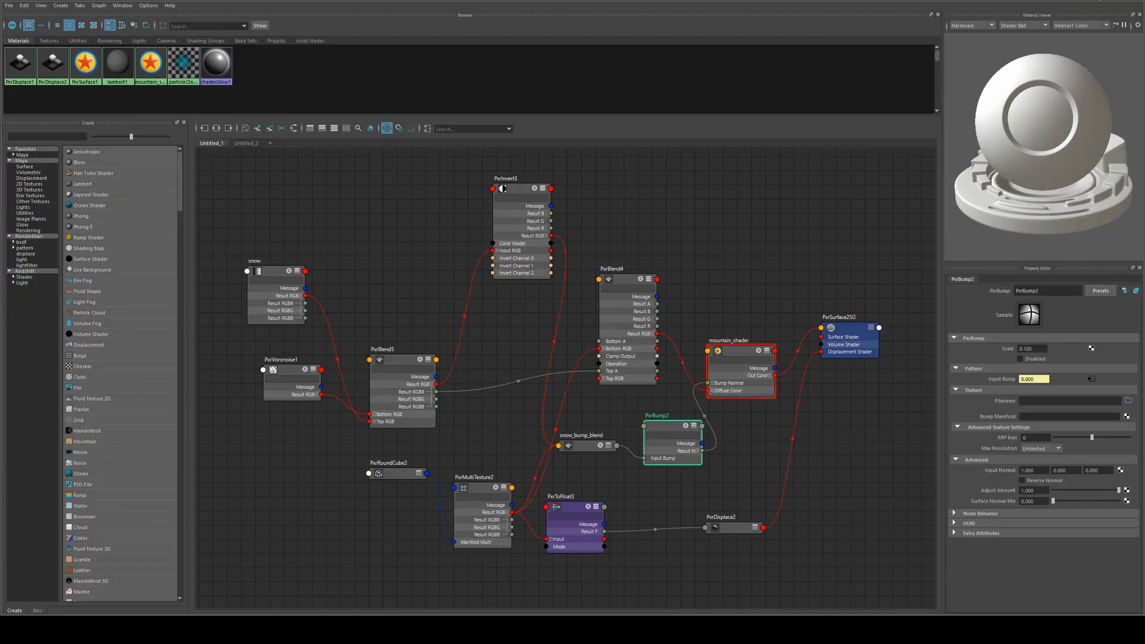
left_click(1100, 1)
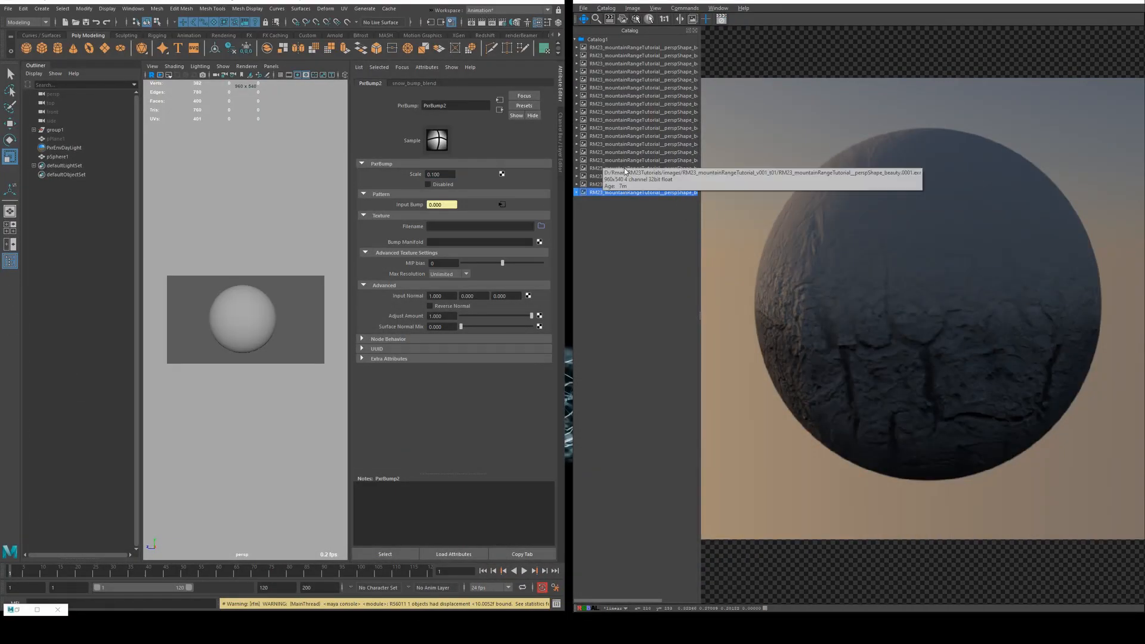
Step: Remove two test renders from the catalog and compare the latest render with the previous one
left_click(680, 168)
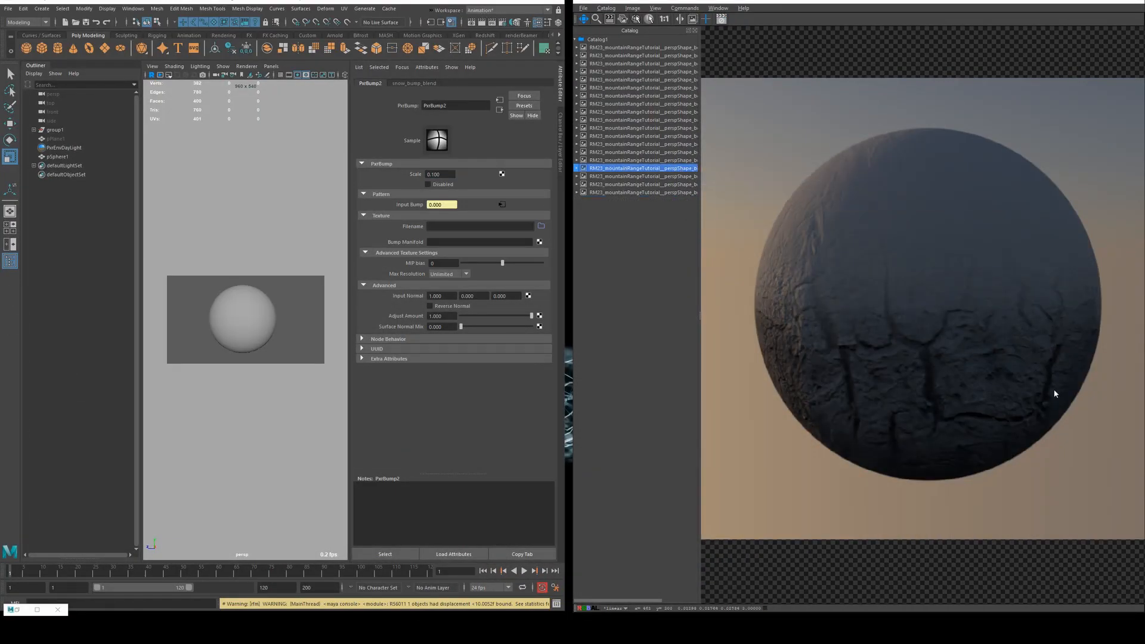
left_click(667, 192)
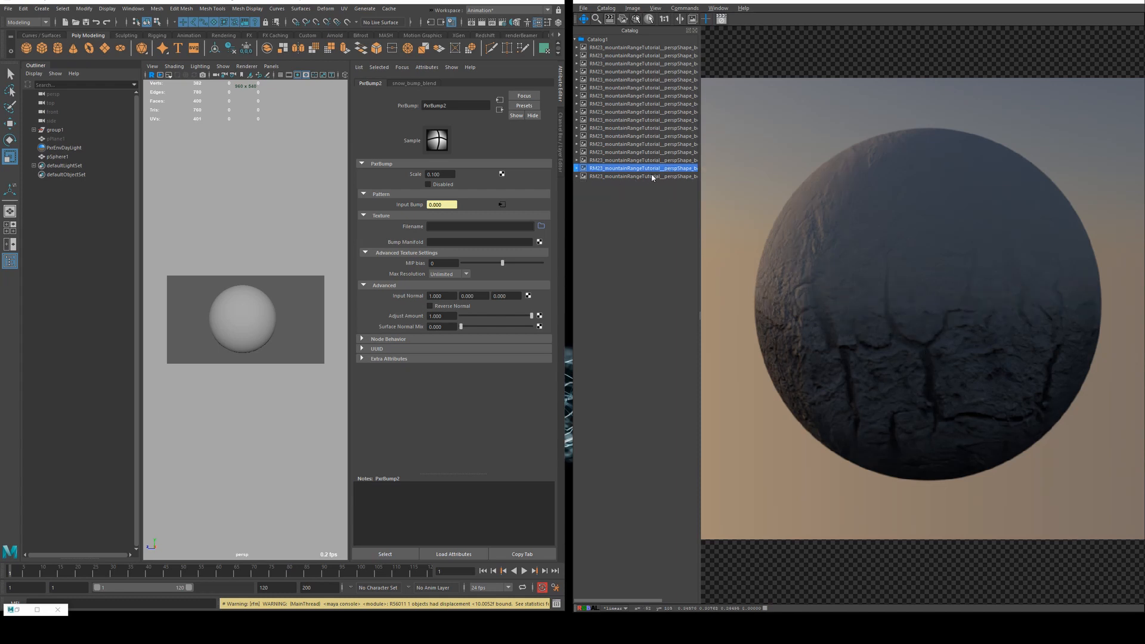
left_click(654, 176)
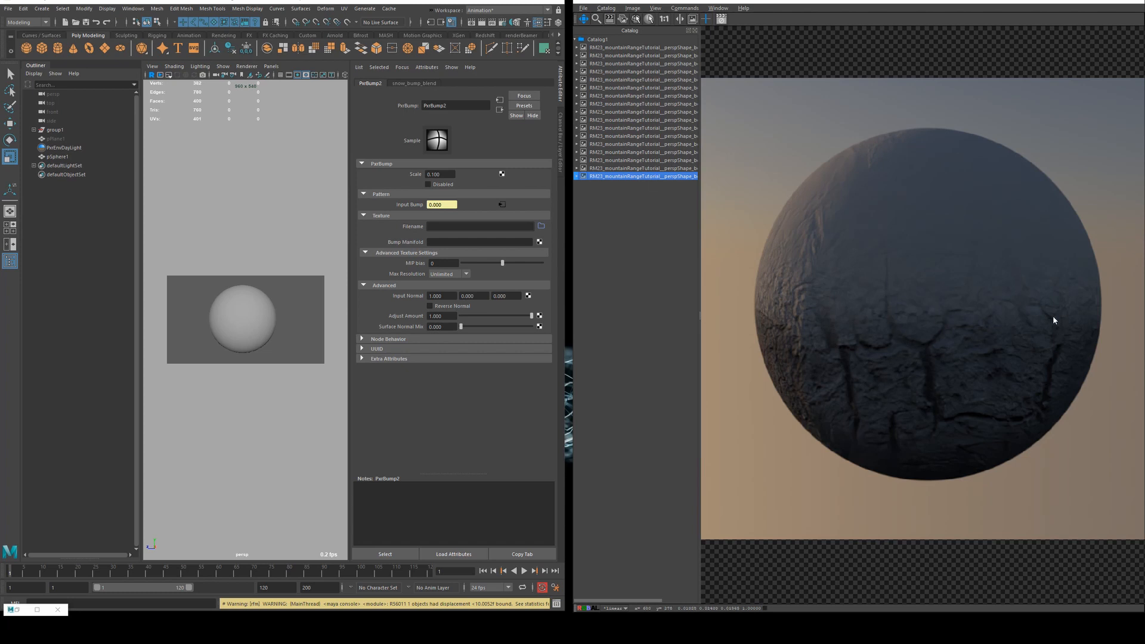
left_click(665, 168)
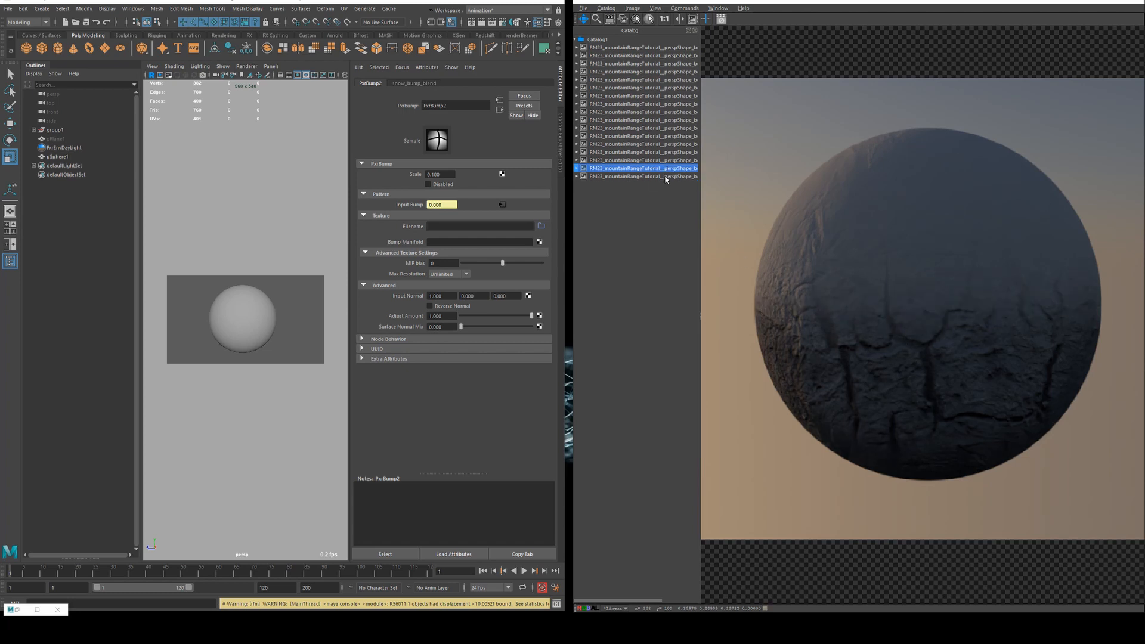
left_click(665, 177)
key("alt+Tab")
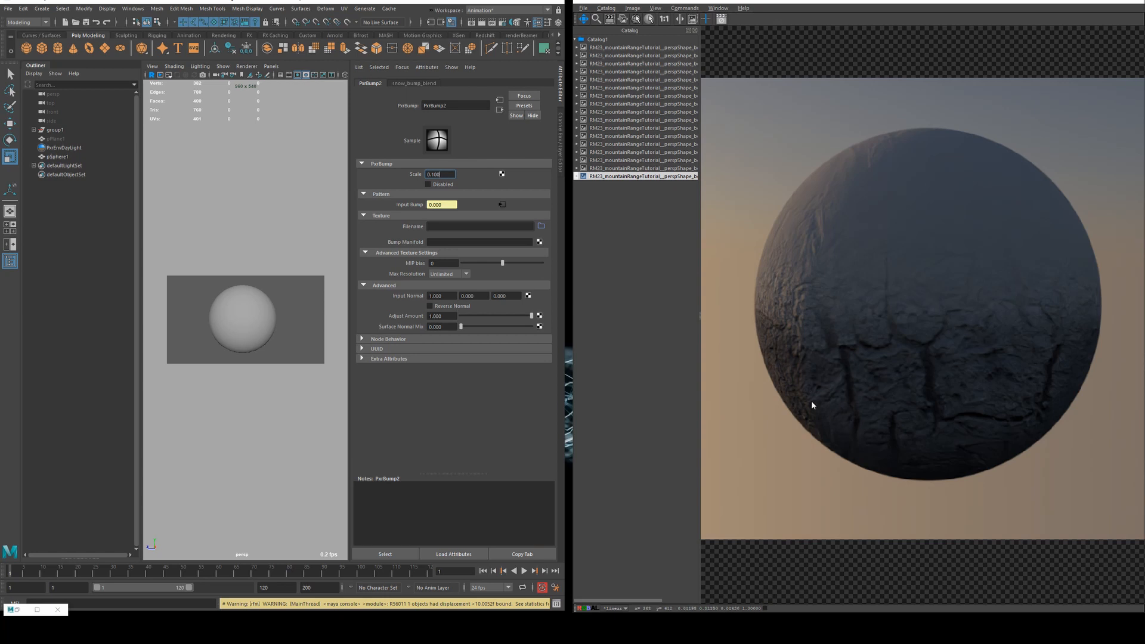
Step: Tidy the Hypershade graph by spacing out mountain_shader, PxrSurface2SG, PxrInvert3 and PxrBlend4 and collapsing the nodes that need no more wiring
left_click(18, 610)
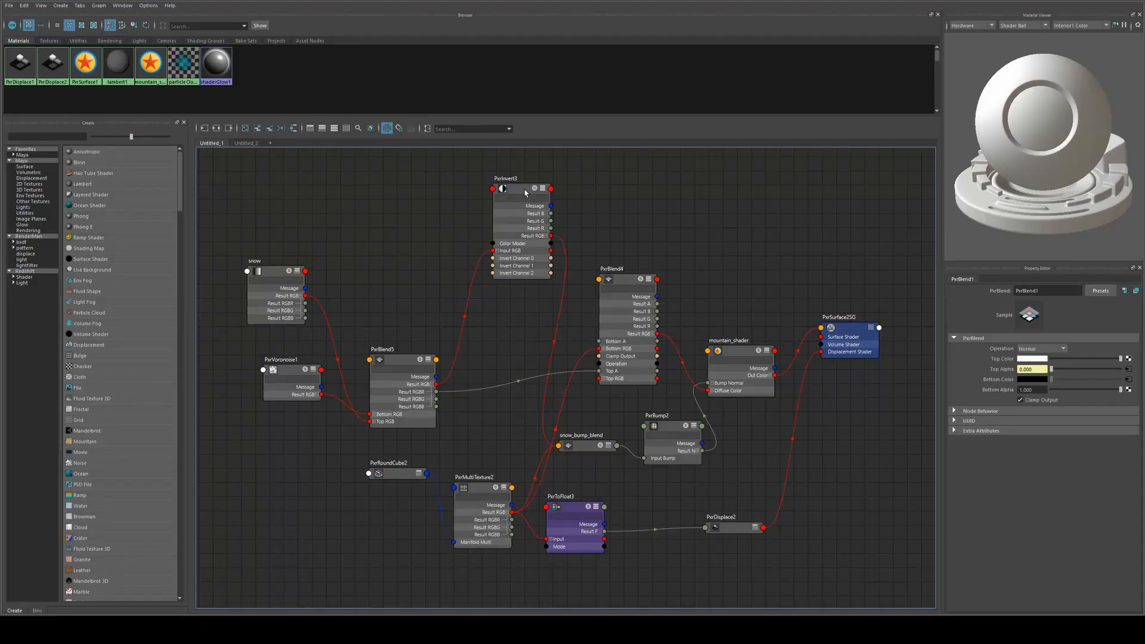
left_click_drag(730, 351, 798, 326)
left_click(847, 327, "shift")
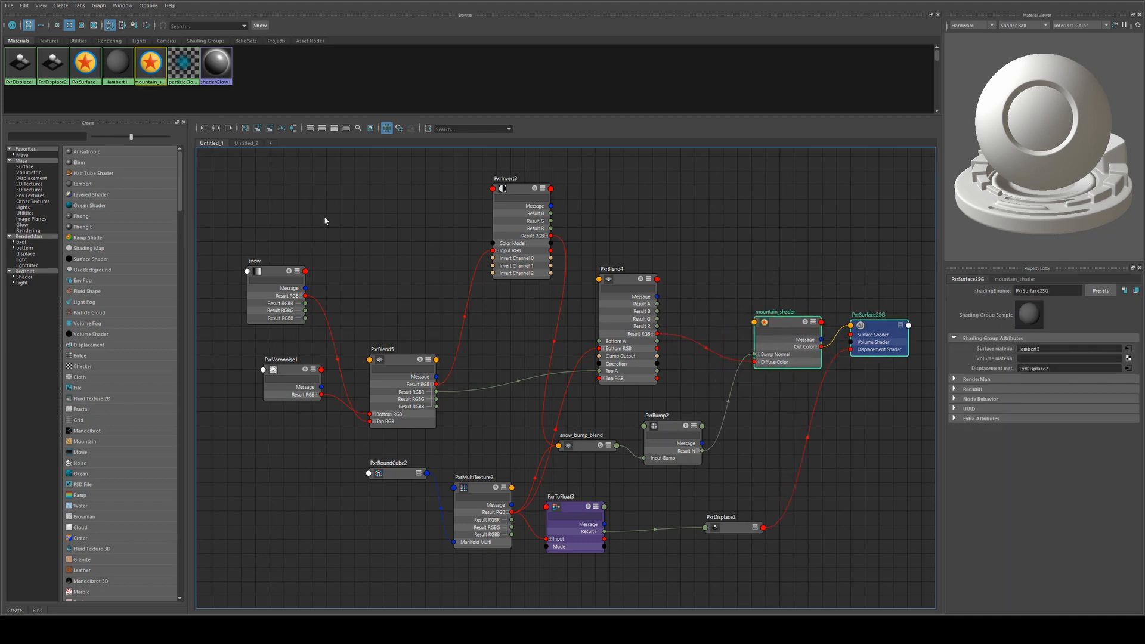
left_click_drag(515, 194, 488, 228)
key("1")
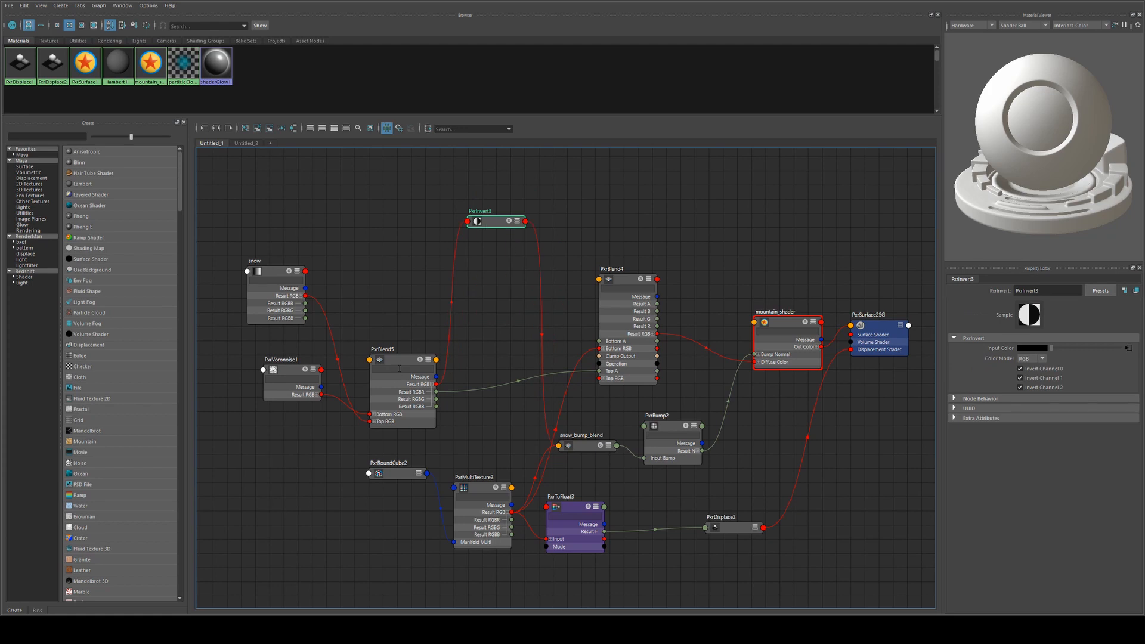
left_click(404, 361)
key("1")
left_click(300, 377)
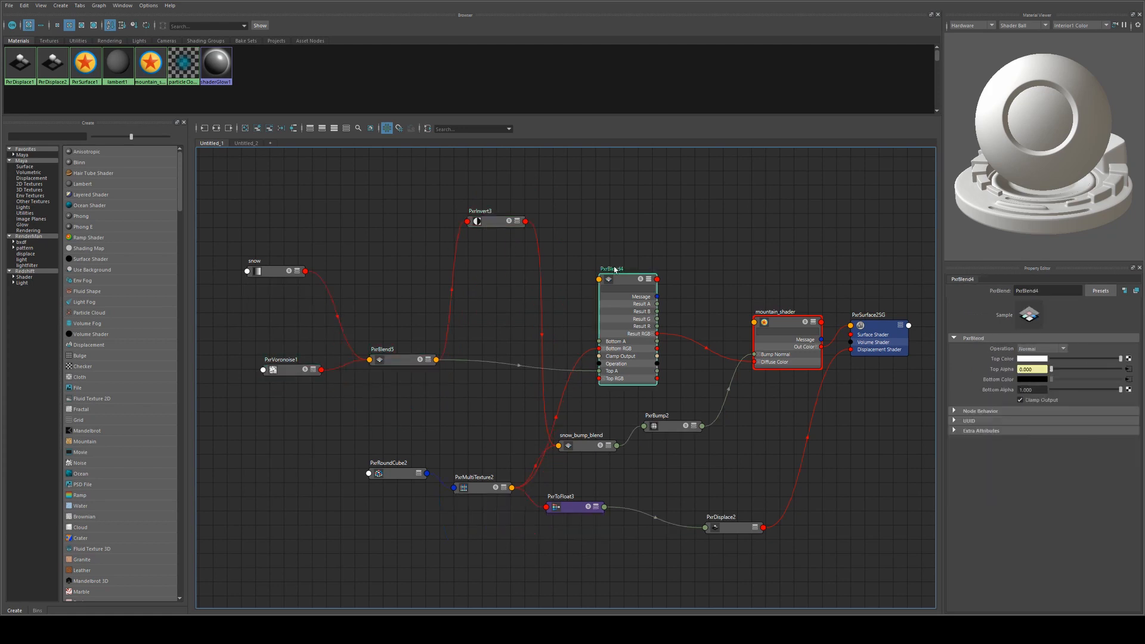
left_click_drag(626, 279, 605, 267)
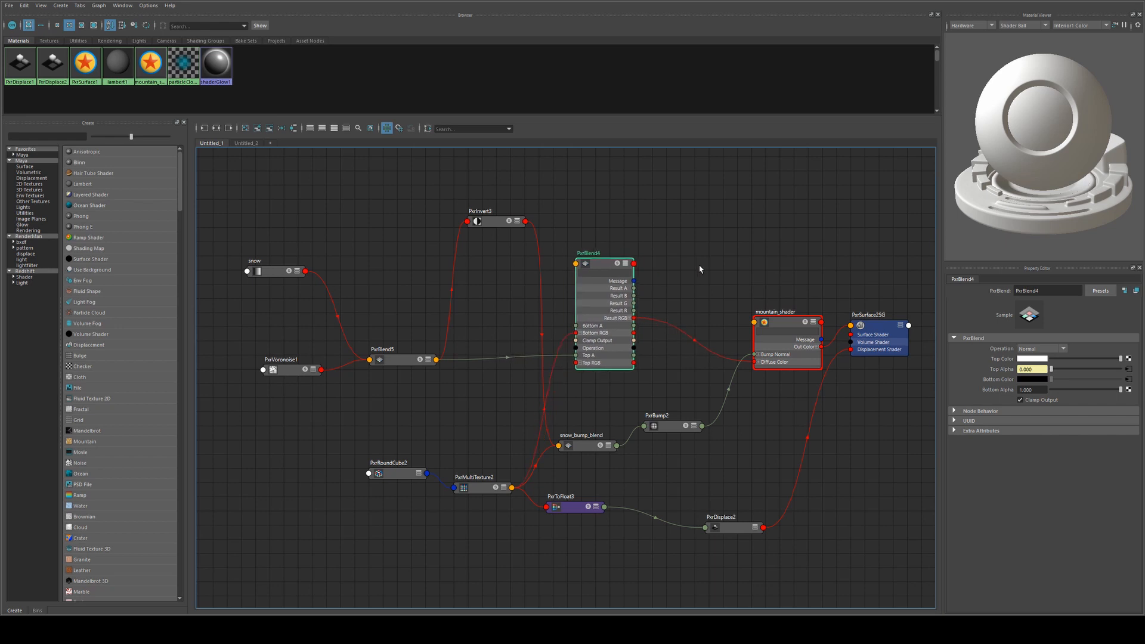
Step: Add a PxrHSL node beside PxrBlend4 and connect PxrBlend4's Result RGB to its Input RGB
left_click(702, 287)
key("Tab")
type("hsl")
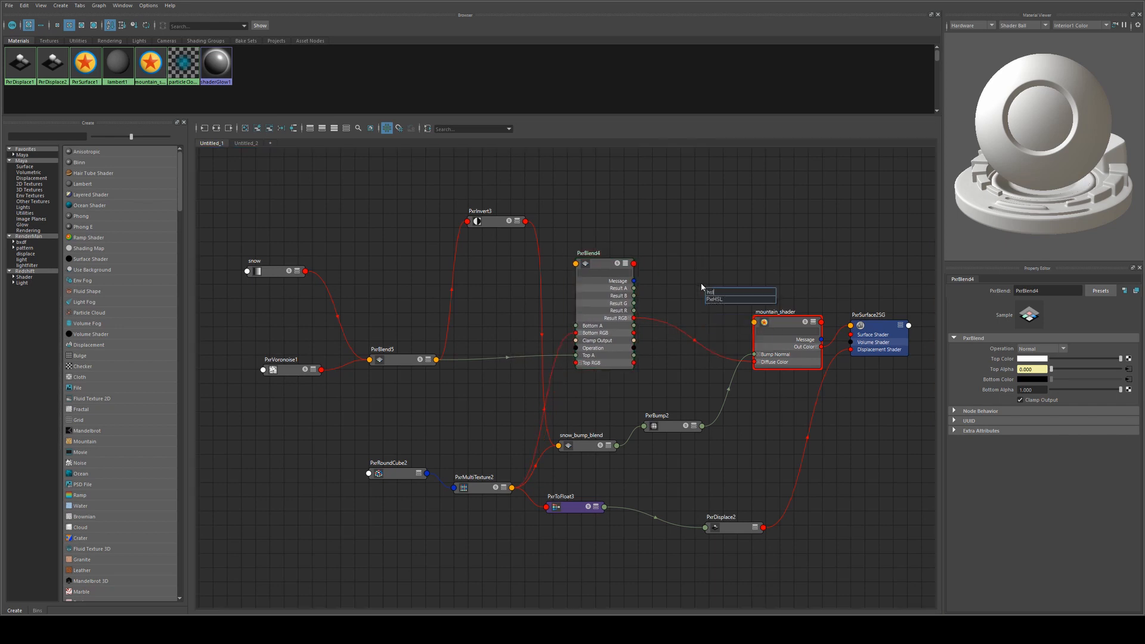
key("Down")
key("Return")
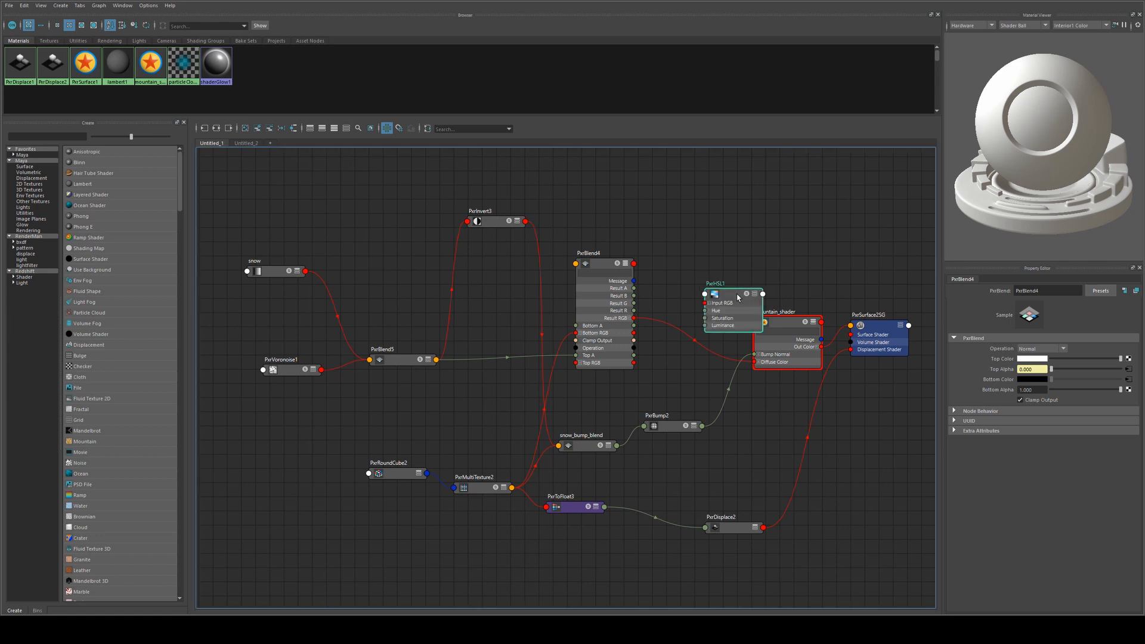
left_click_drag(721, 305, 705, 265)
left_click_drag(633, 319, 696, 256)
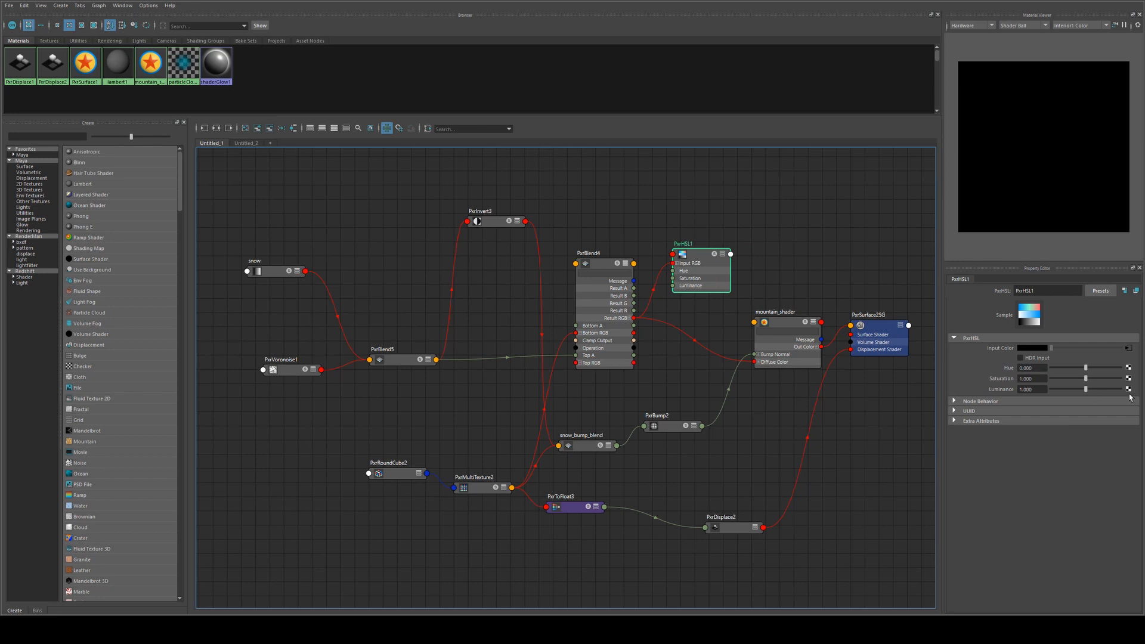
Step: Set PxrHSL1's Saturation to 0 and connect its Result RGB to mountain_shader's Specular Face Color
left_click_drag(1080, 383, 1041, 382)
key("3")
left_click(787, 325)
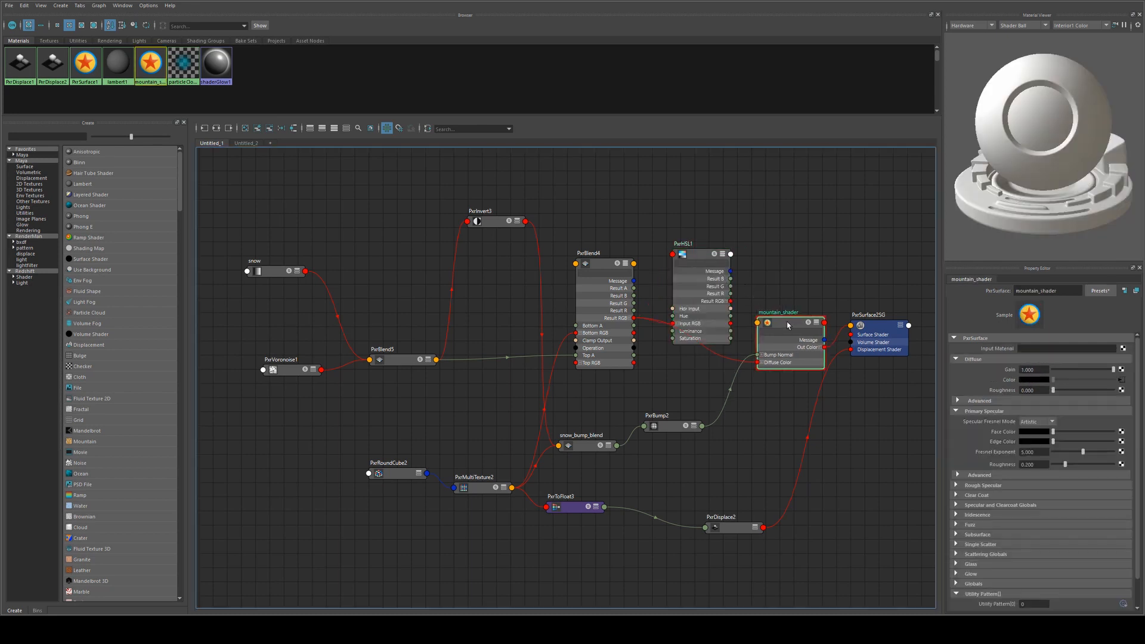
left_click_drag(730, 302, 758, 325)
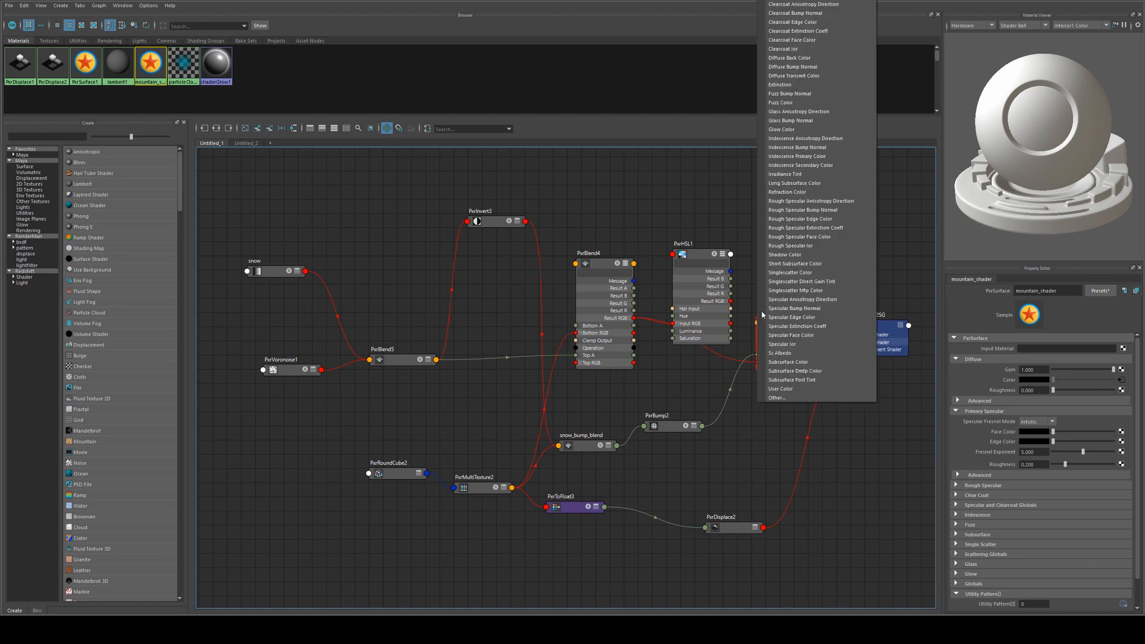
left_click(808, 337)
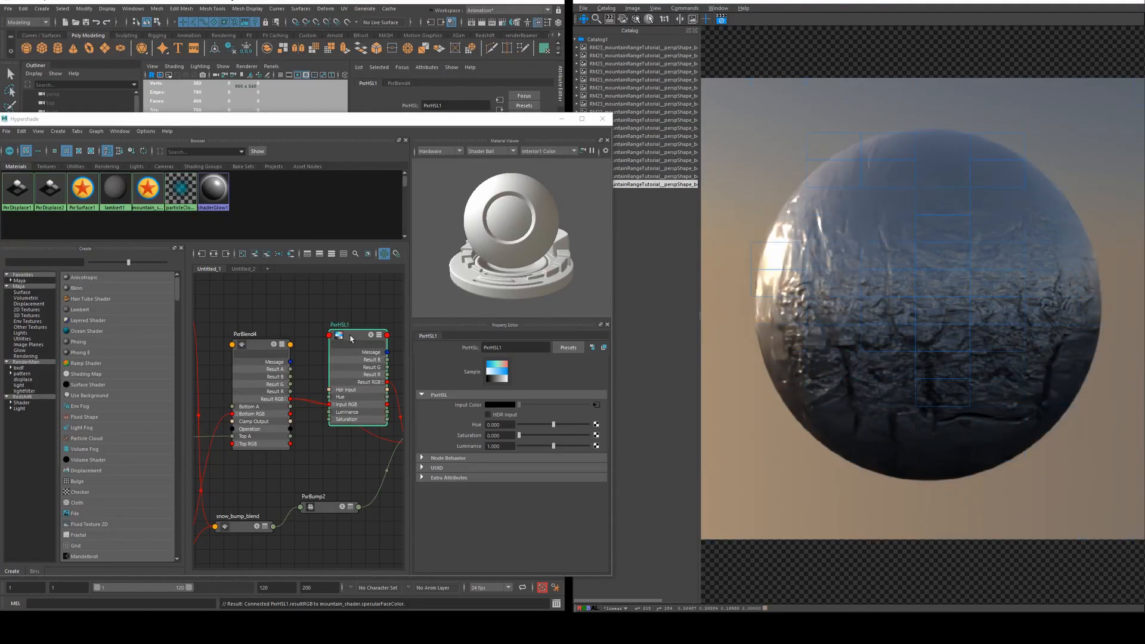
Step: Lower PxrHSL1's Luminance to 0.100 and stop the live render
middle_click_drag(365, 296, 337, 294, "alt")
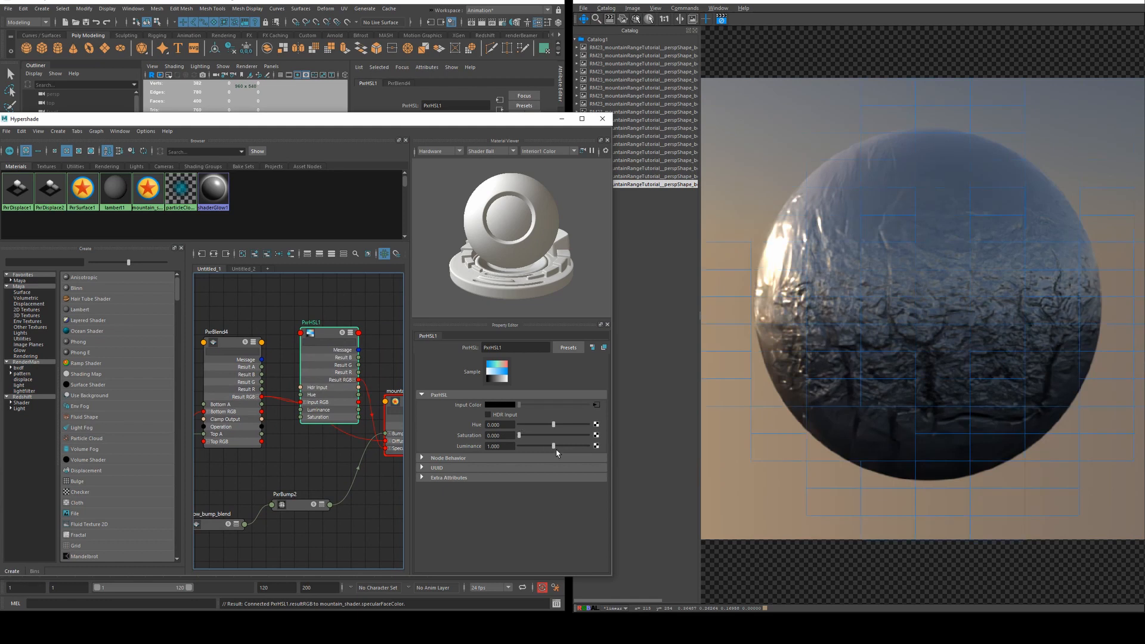
left_click_drag(554, 446, 531, 447)
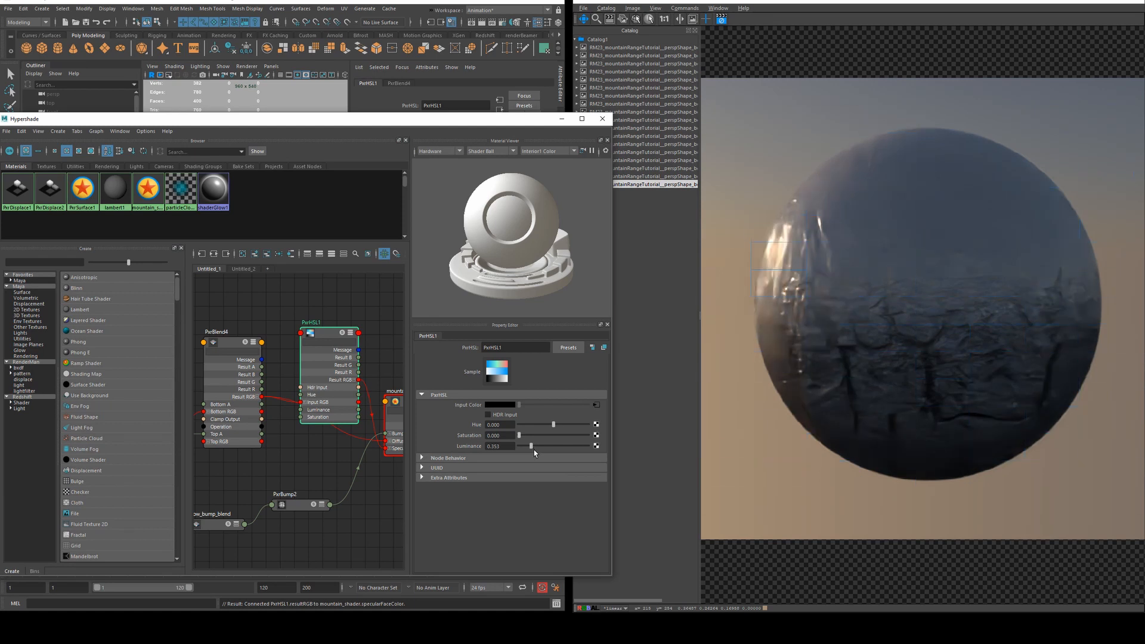
left_click(720, 19)
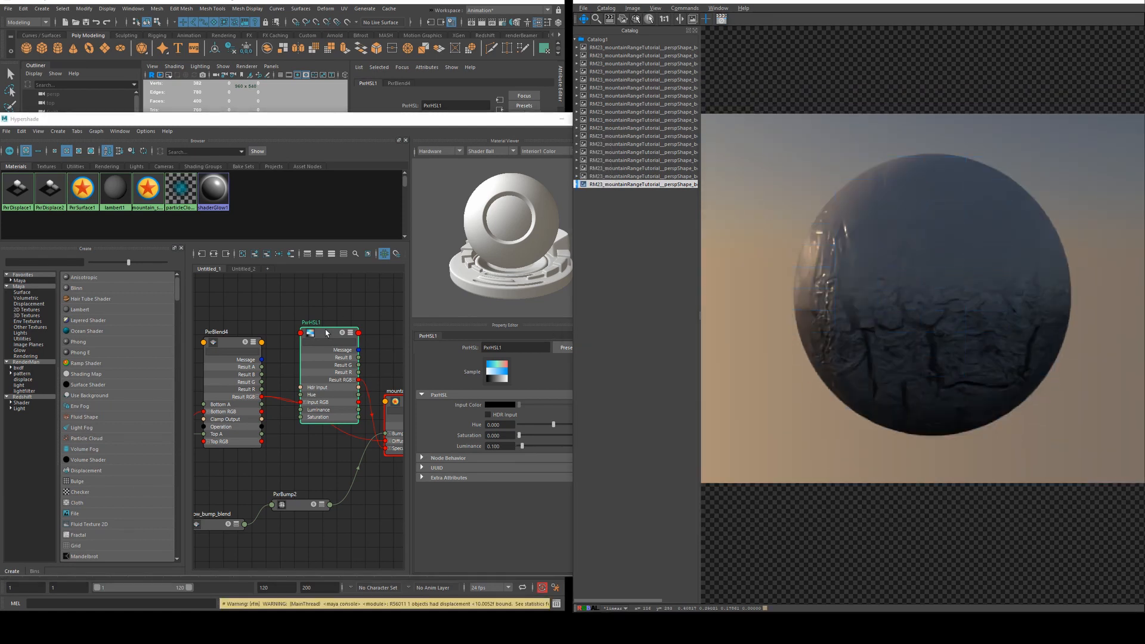
Step: Expand PxrInvert3 to show its ports and add a PxrClamp node above PxrBlend4
left_click(325, 332)
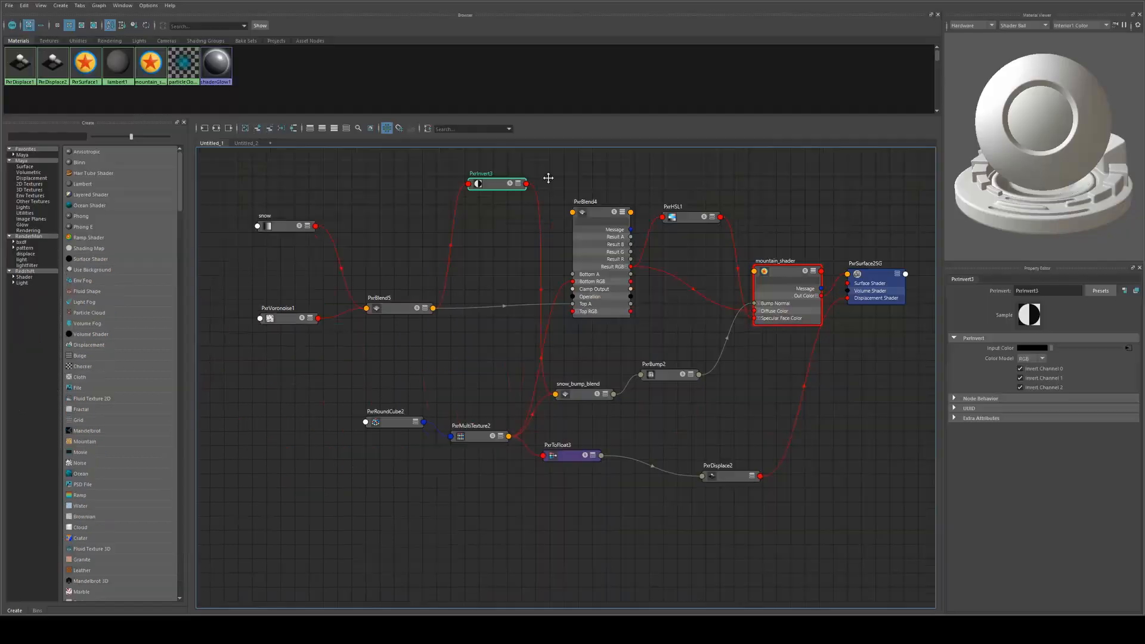
middle_click_drag(545, 179, 494, 238, "alt")
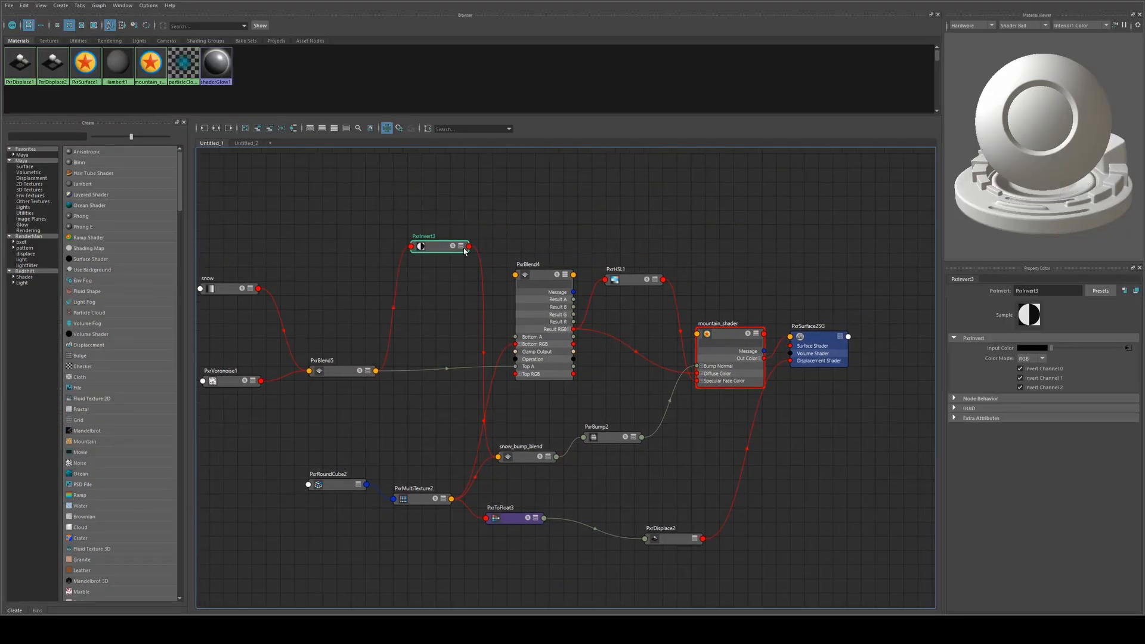
key("3")
left_click(222, 289)
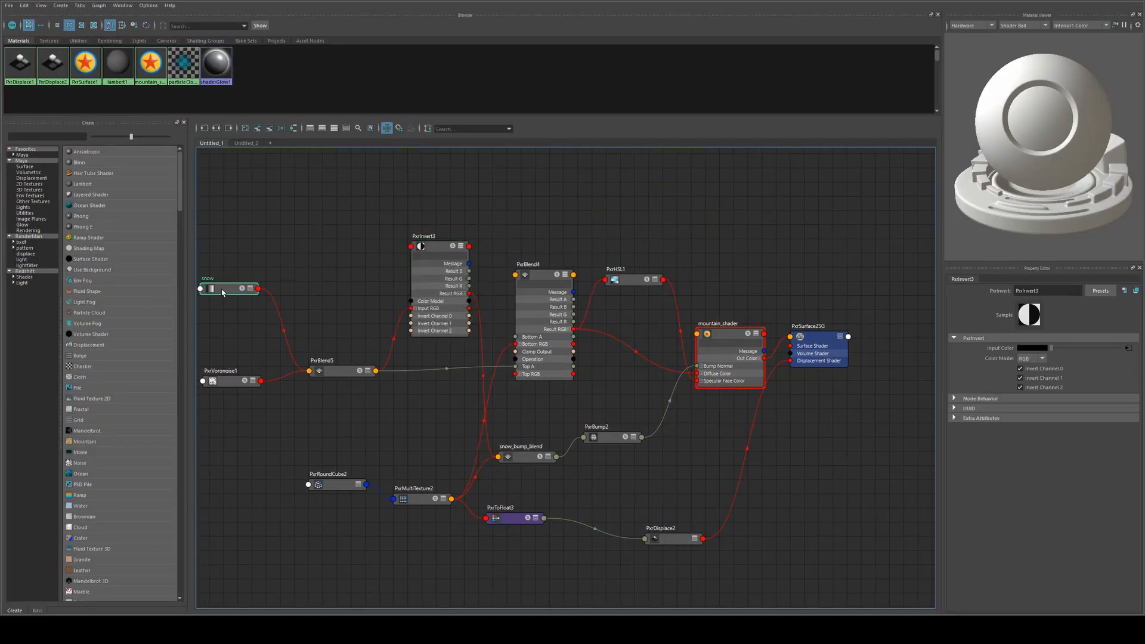
left_click(441, 252)
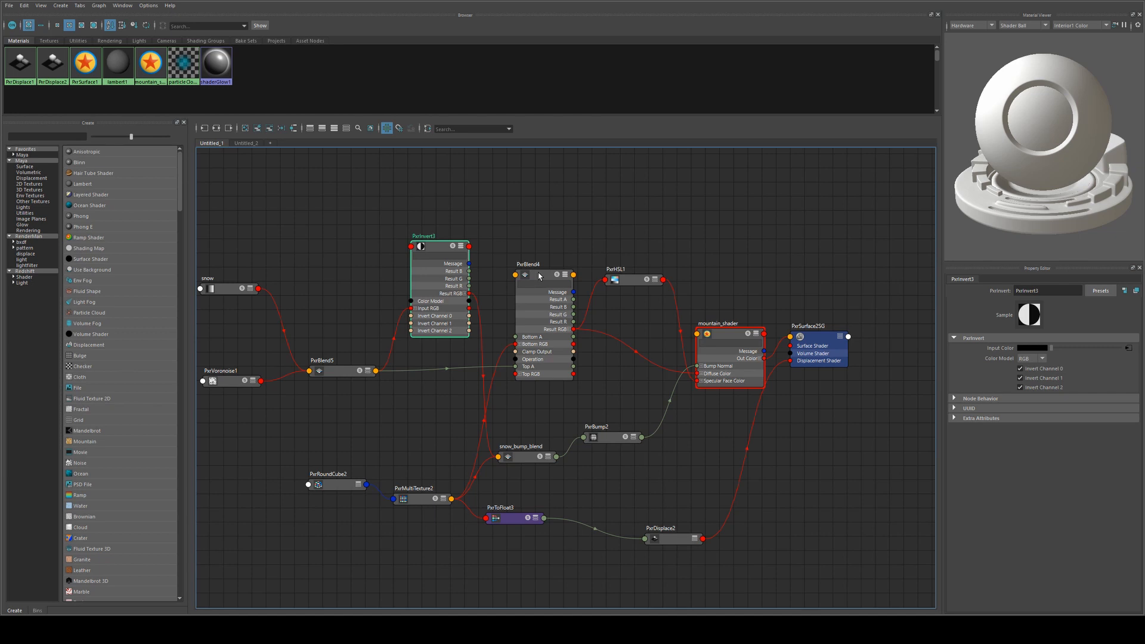
left_click(533, 205)
key("Tab")
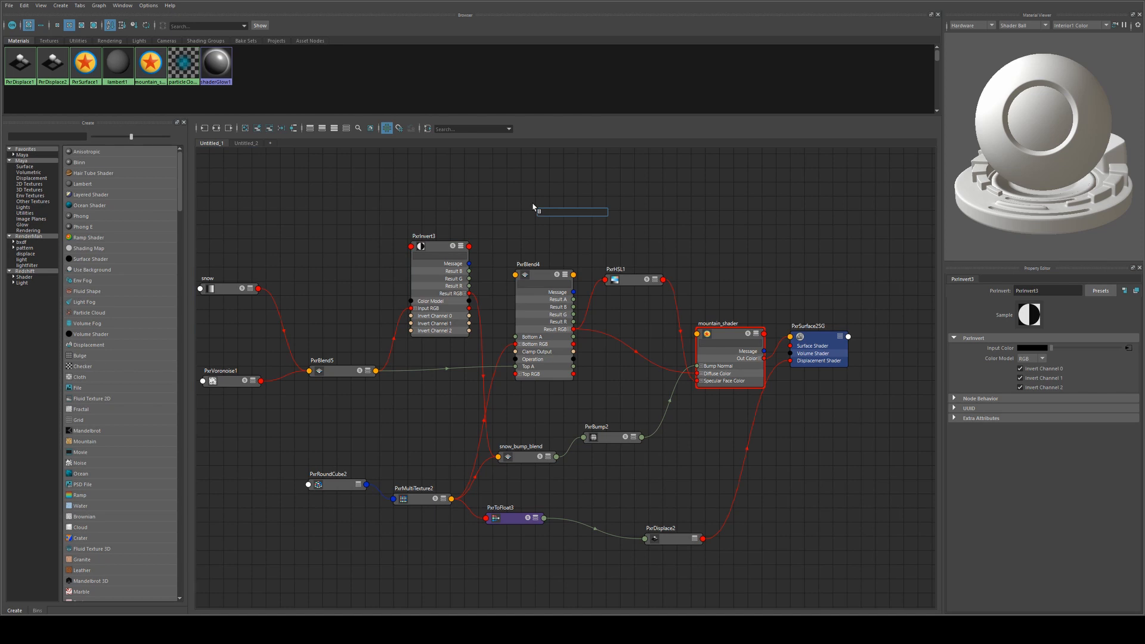
type("clamp")
key("Down")
key("Down")
key("Return")
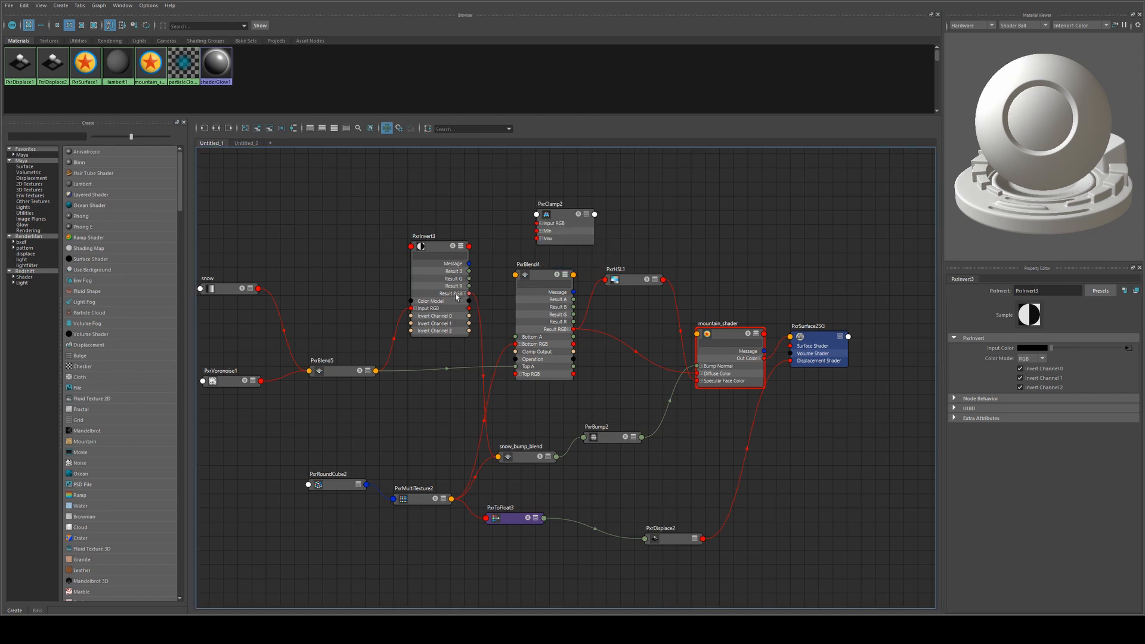
Step: Connect PxrInvert3's Result RGB to PxrClamp2's Input RGB, and PxrClamp2's Result RGBR to mountain_shader's Specular Roughness
left_click_drag(468, 293, 610, 179)
key("3")
left_click(636, 225)
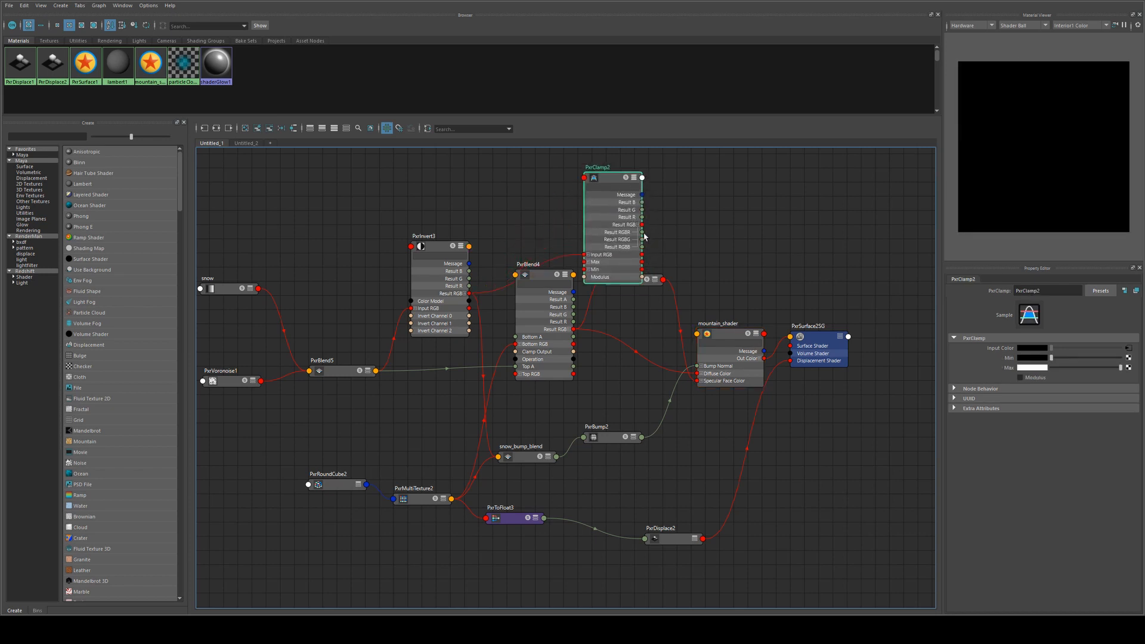
left_click_drag(646, 242, 703, 343)
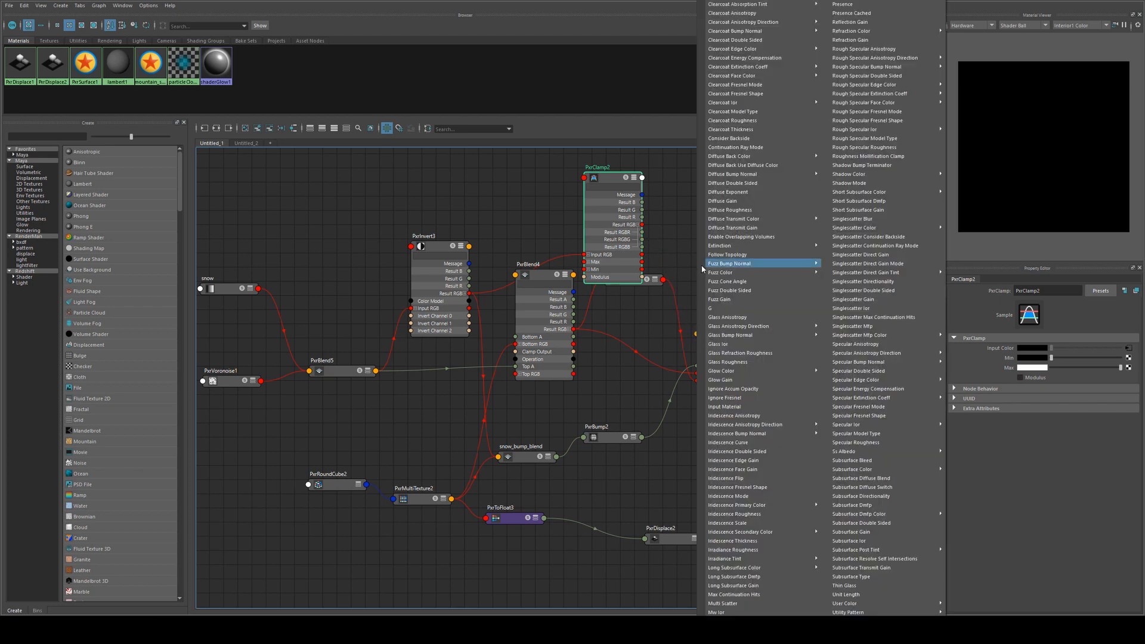
mouse_move(773, 424)
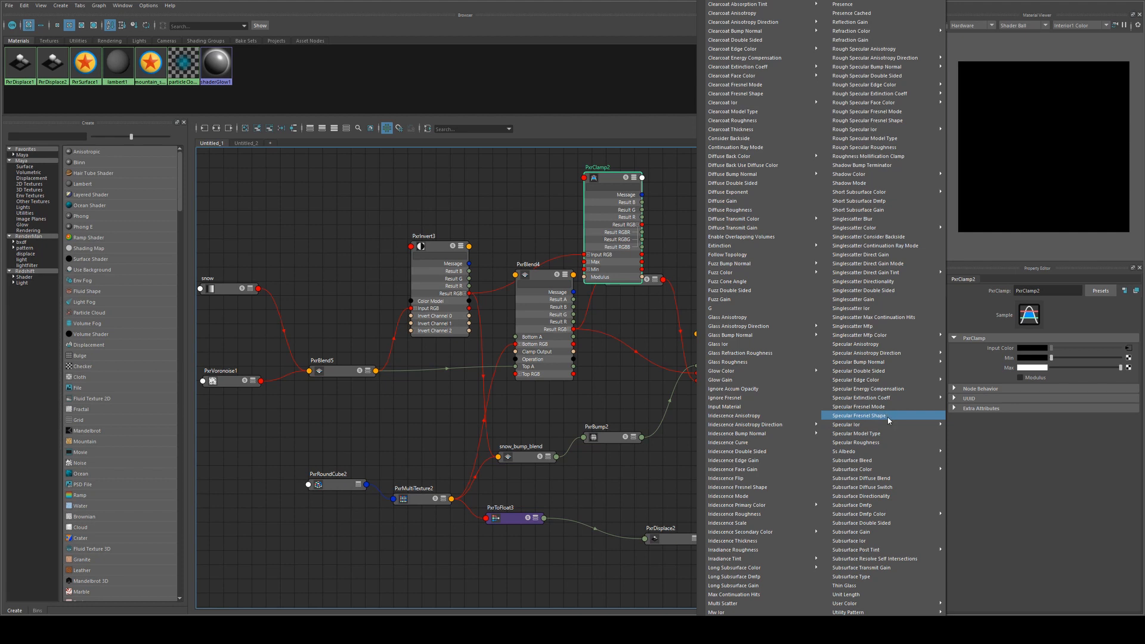
left_click(888, 442)
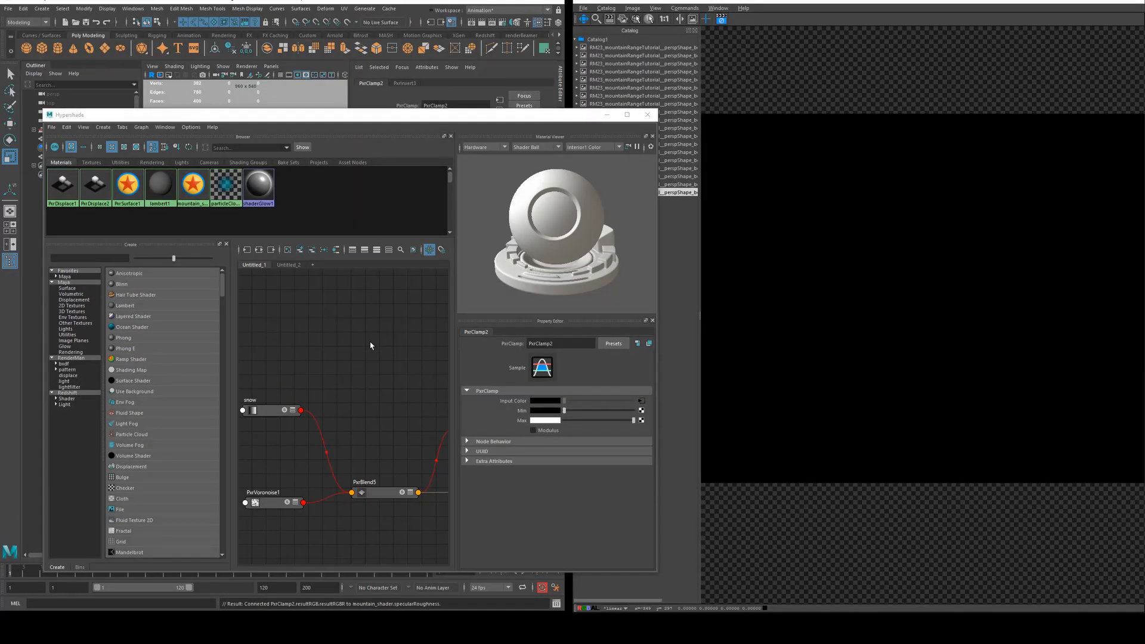
Step: Raise PxrClamp2's Min color from black to a medium grey and minimize the Hypershade
left_click_drag(564, 410, 581, 410)
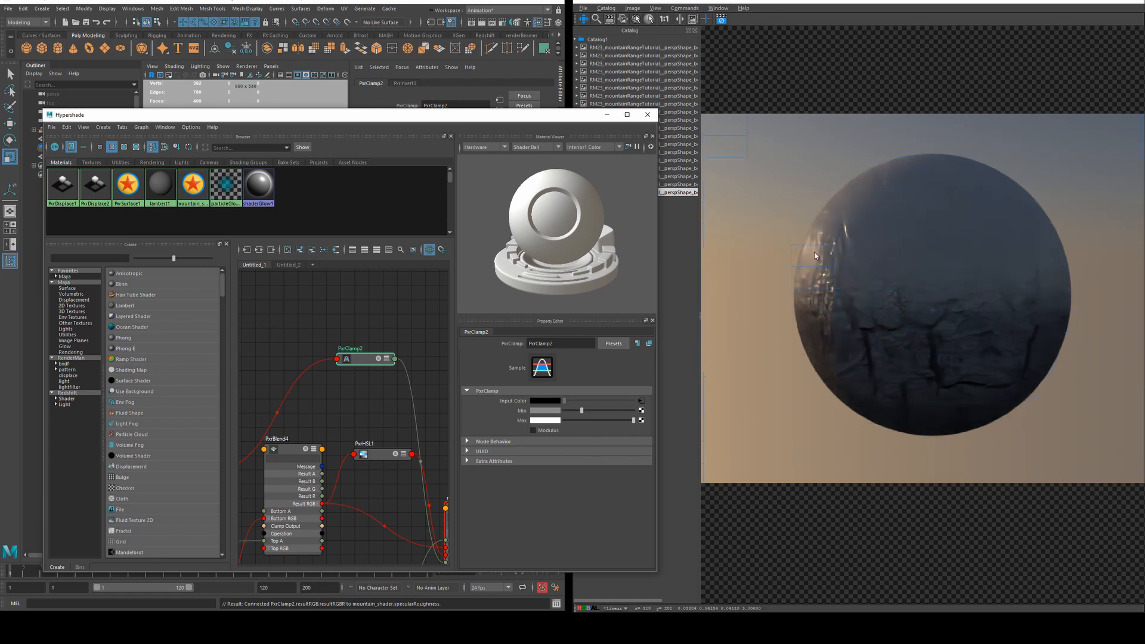
left_click_drag(581, 410, 591, 410)
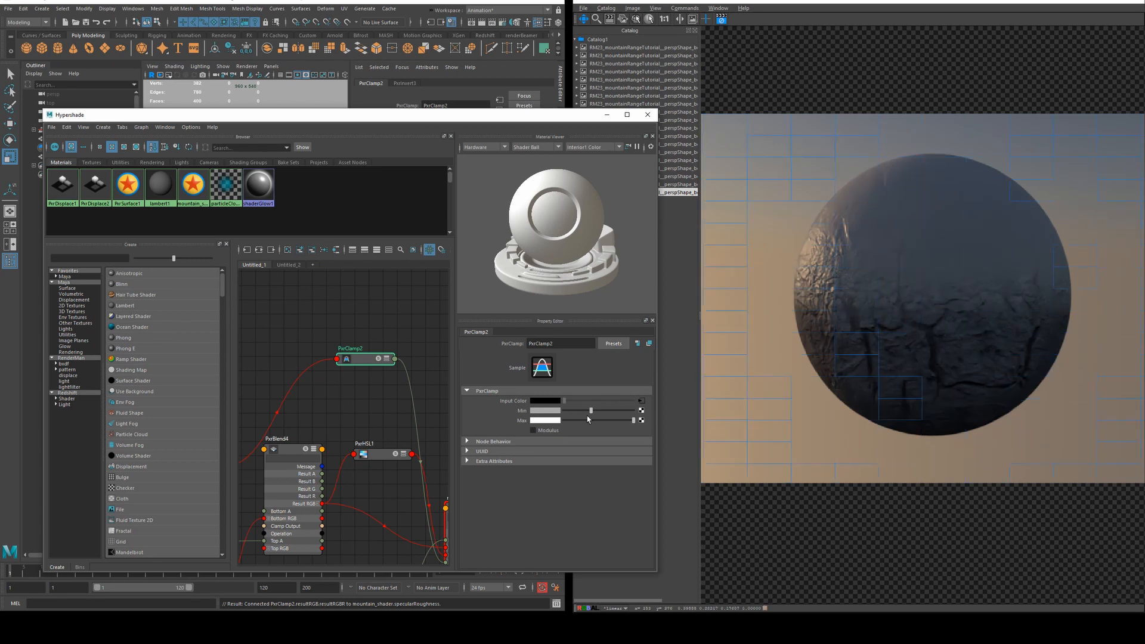
left_click(606, 115)
left_click(235, 310)
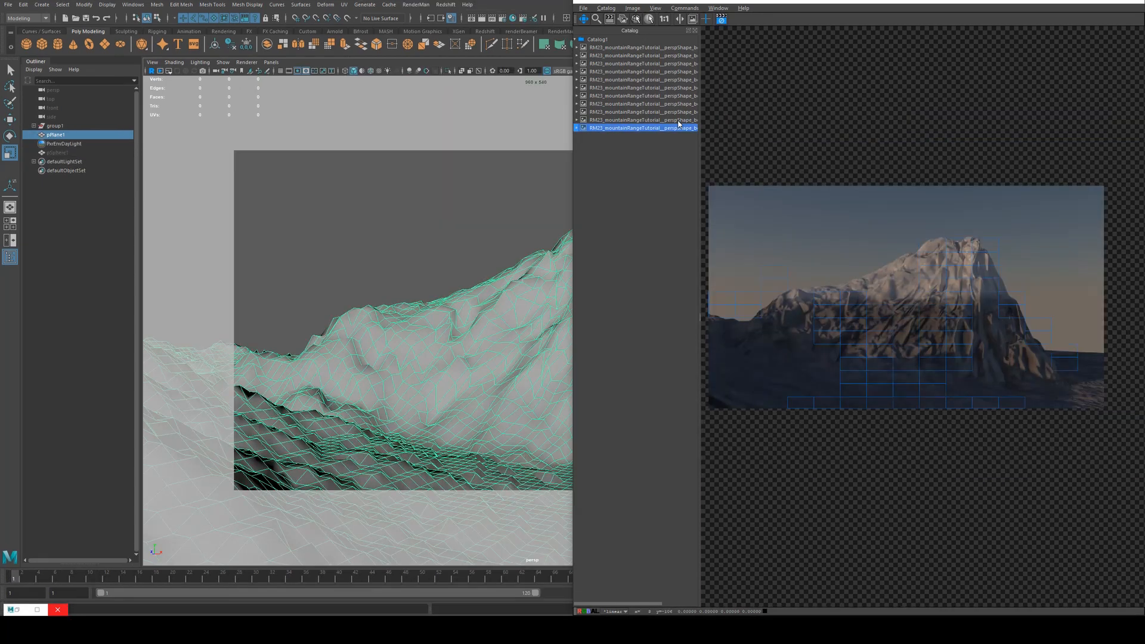
Step: Compare the last two mountain renders in the image catalog, zooming in on the rock and snow detail
scroll(903, 331, "up", 5)
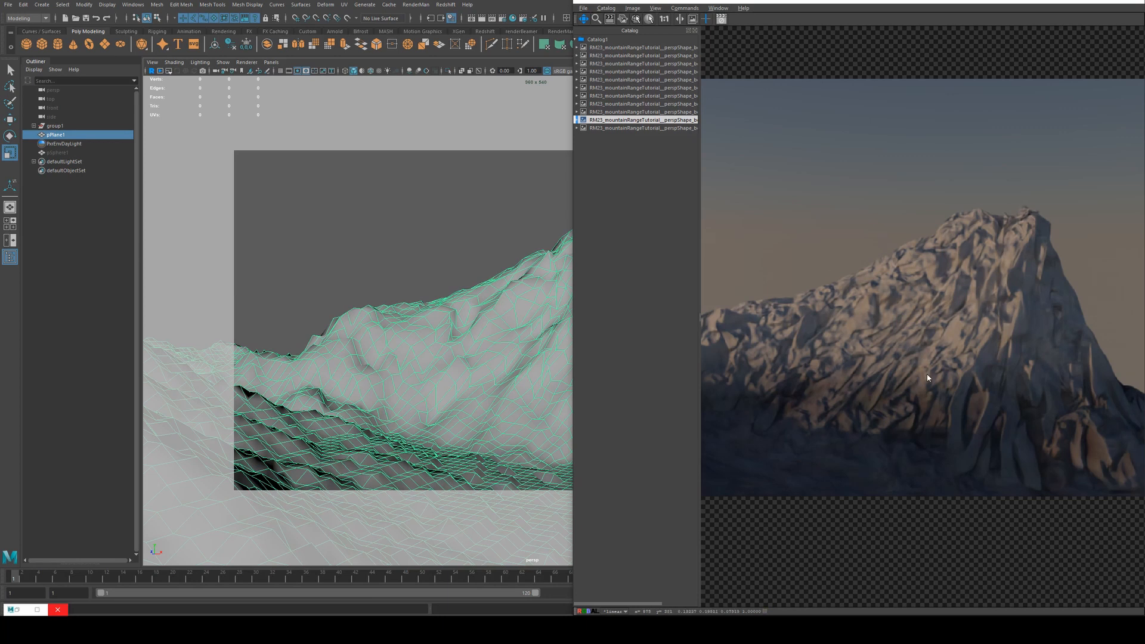
scroll(928, 378, "down", 3)
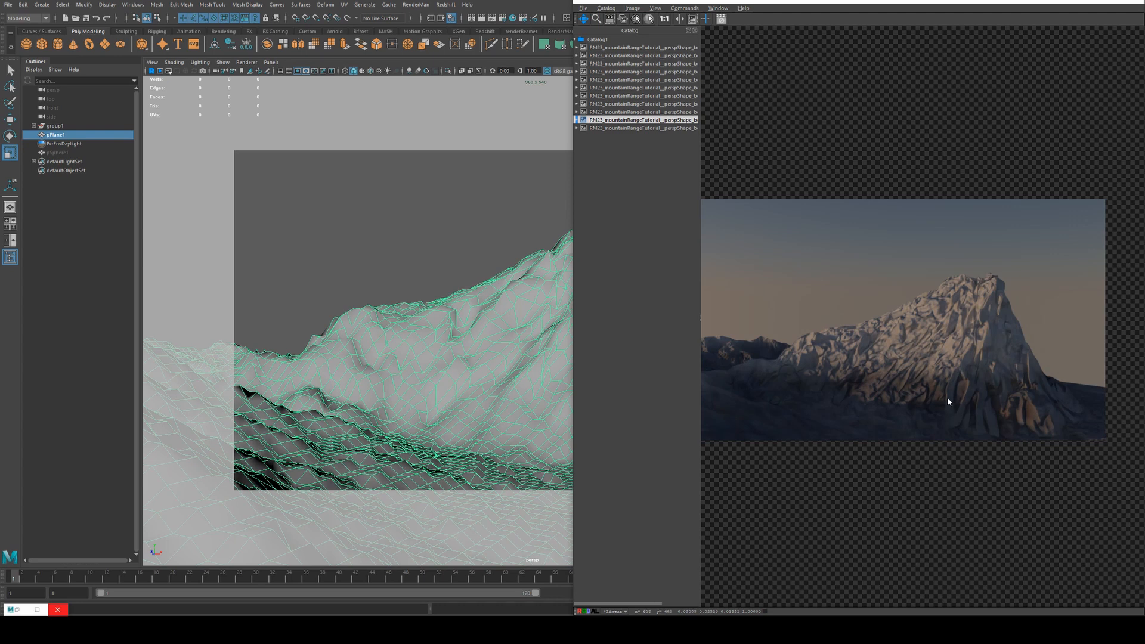
left_click(651, 128)
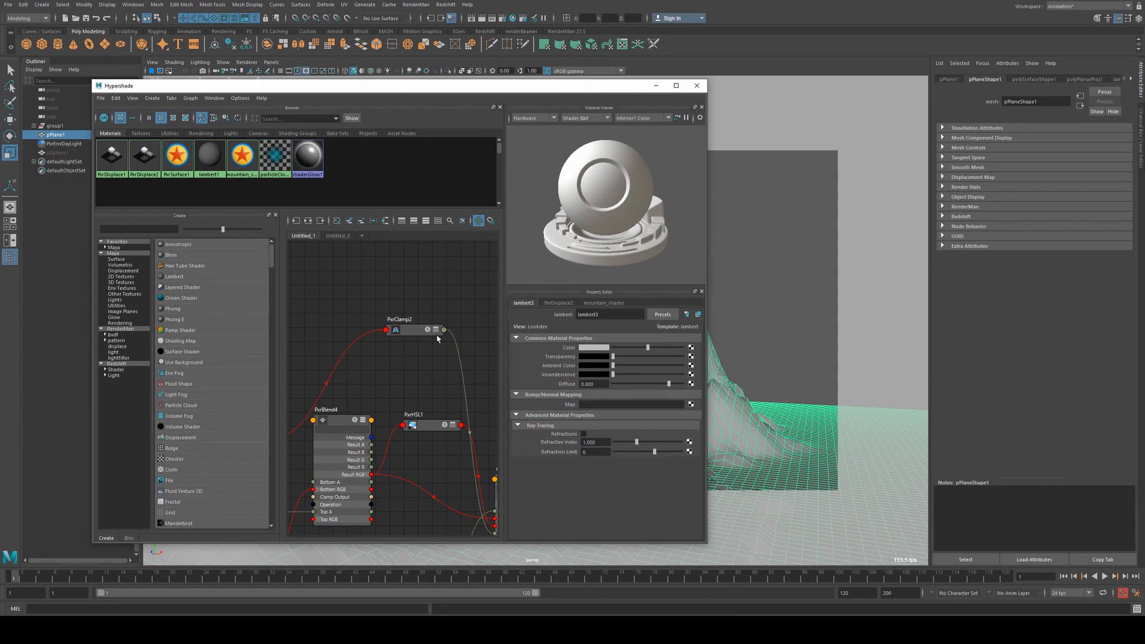
Step: Select the snow ramp node and reposition its middle black and white color stops to adjust the snow line
middle_click_drag(348, 402, 457, 288, "alt")
middle_click_drag(399, 314, 465, 314, "alt")
middle_click_drag(332, 330, 401, 306, "alt")
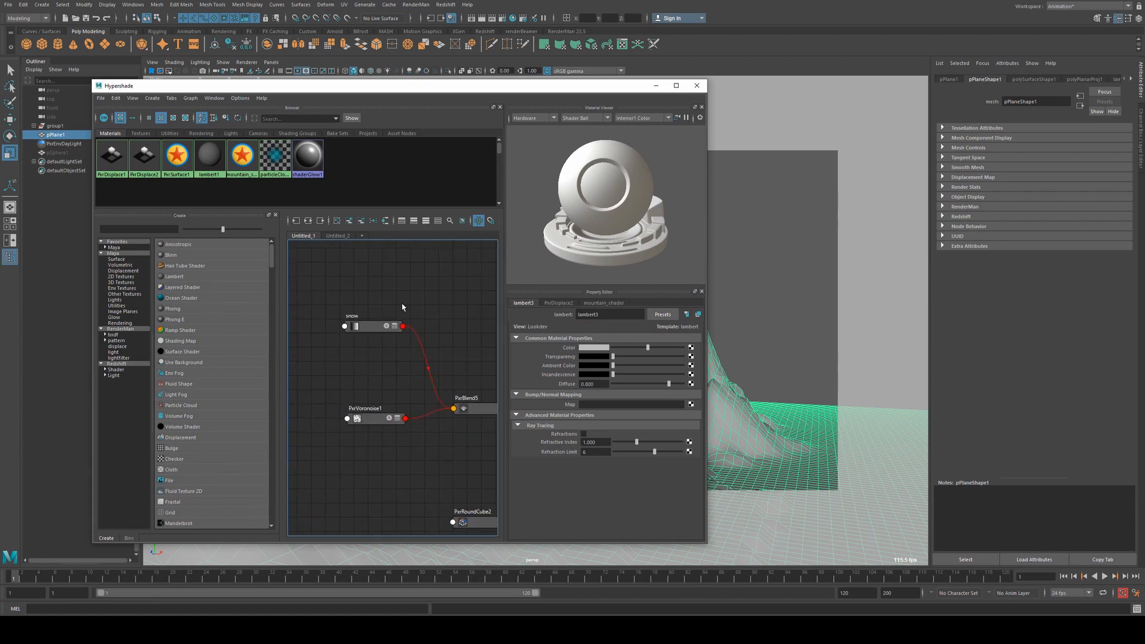
left_click(378, 332)
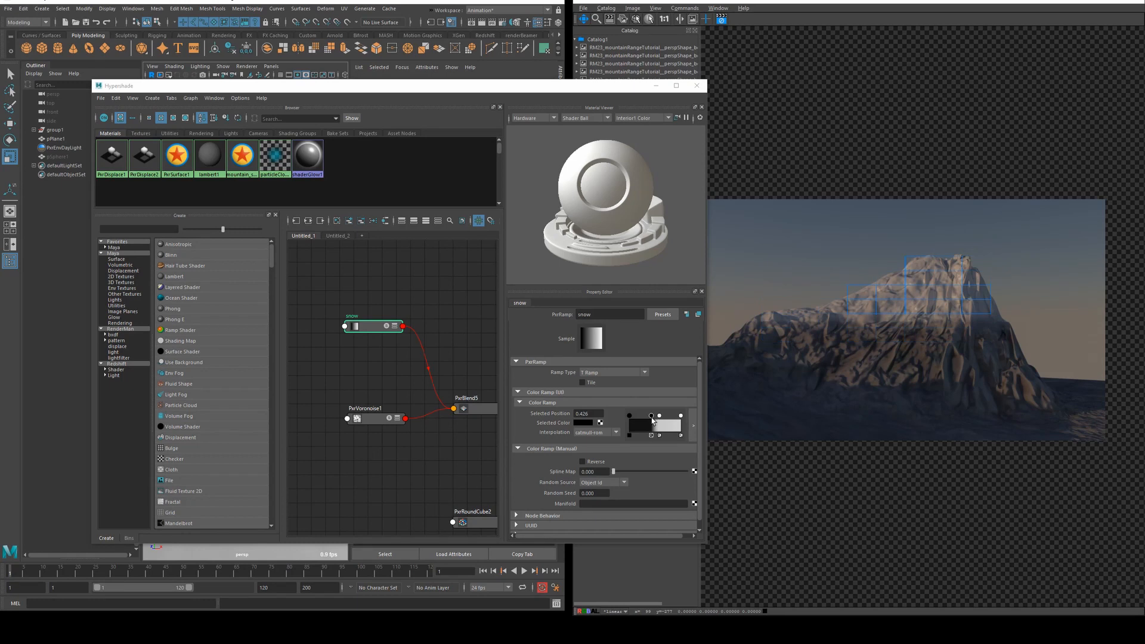
mouse_move(651, 416)
left_mouse_down()
mouse_move(641, 416)
mouse_move(652, 414)
left_mouse_up()
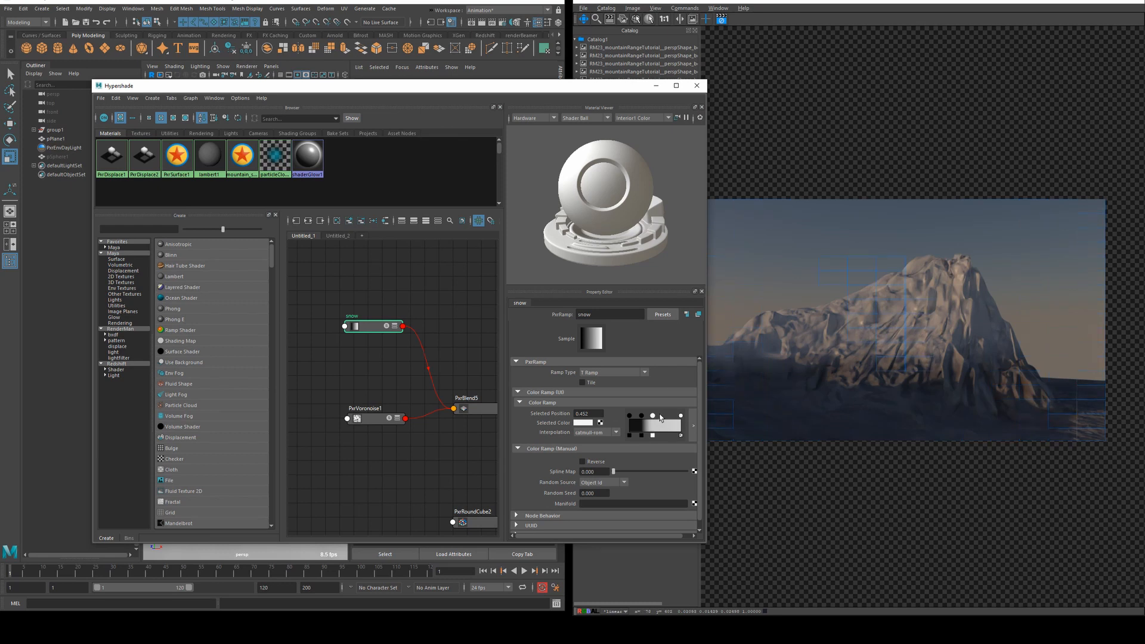
left_click_drag(652, 415, 659, 416)
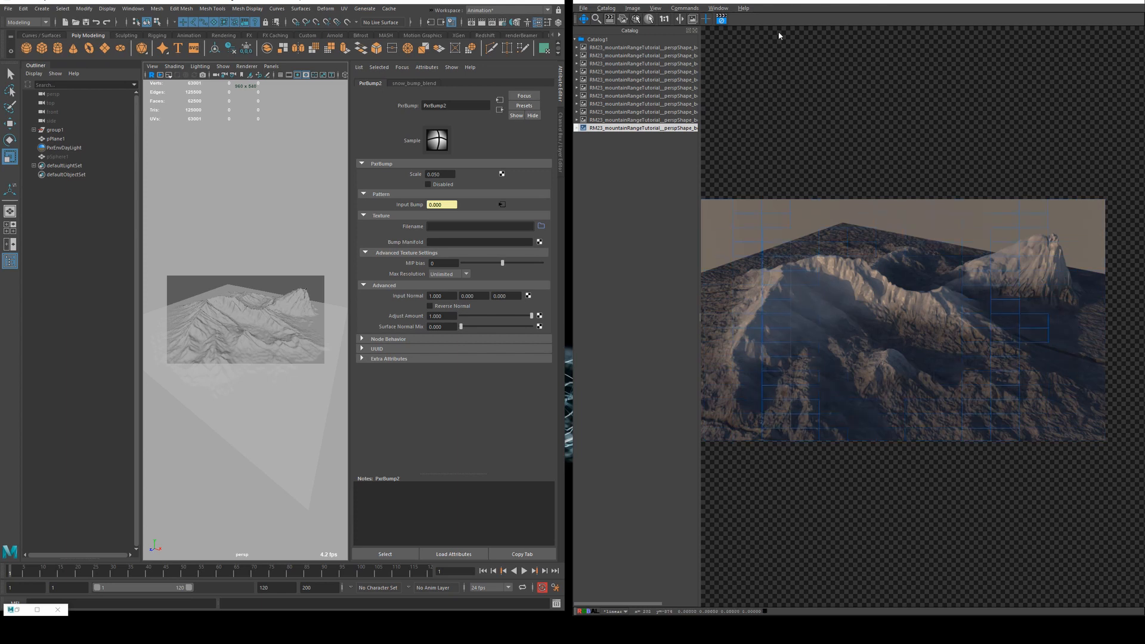
Step: Stop the live render, expand PxrBlend5 and connect its Result RGBR to mountain_shader's Singlescatter Gain
left_click(721, 18)
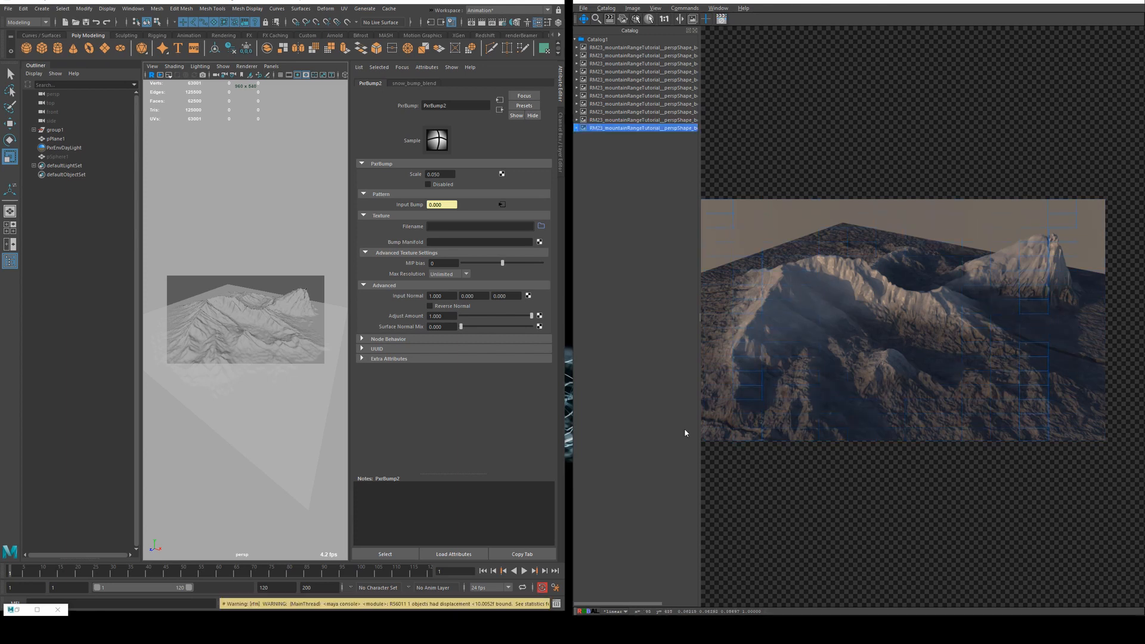
left_click(13, 610)
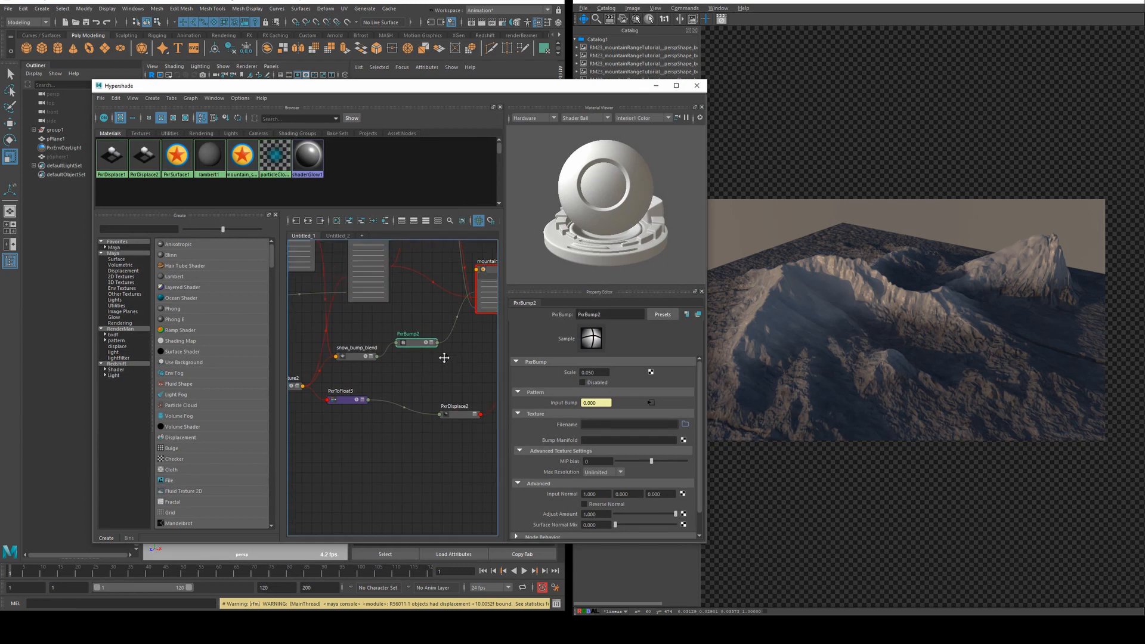
middle_click_drag(443, 357, 457, 408, "alt")
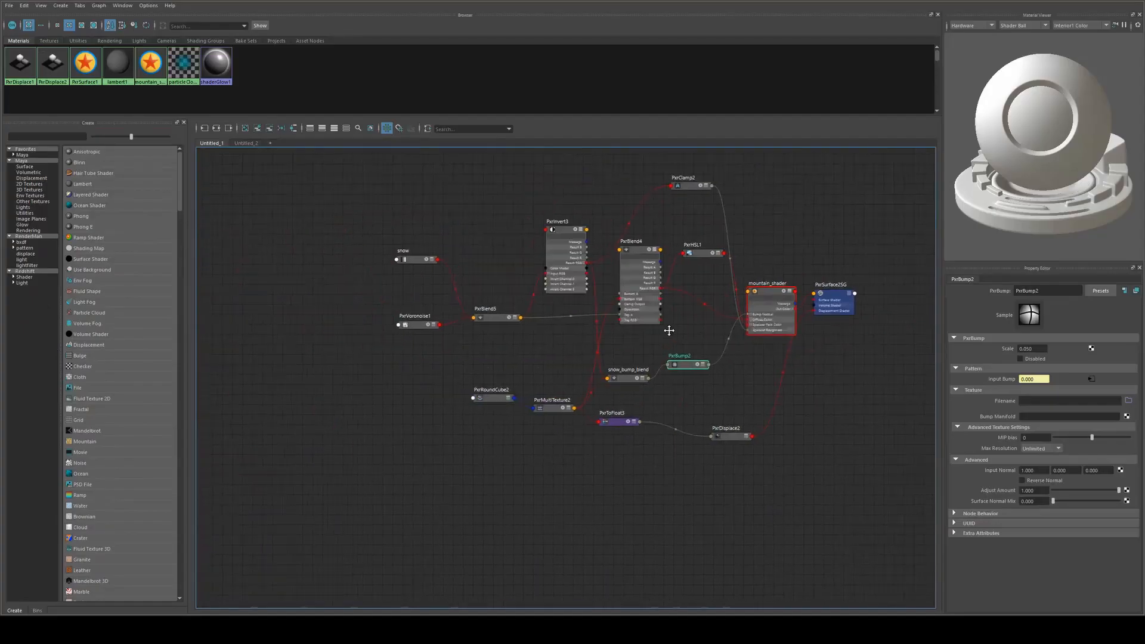
middle_click_drag(669, 331, 659, 336, "alt")
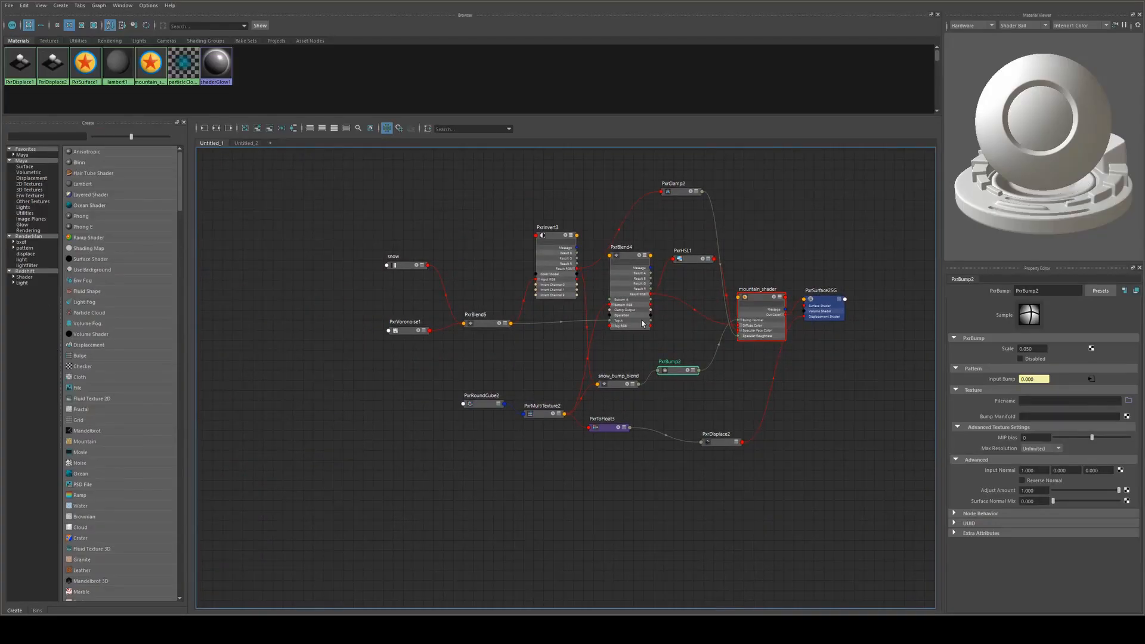
left_click_drag(406, 265, 421, 248)
key("3")
left_click_drag(488, 323, 487, 272)
scroll(619, 320, "up", 3)
left_click_drag(392, 328, 724, 304)
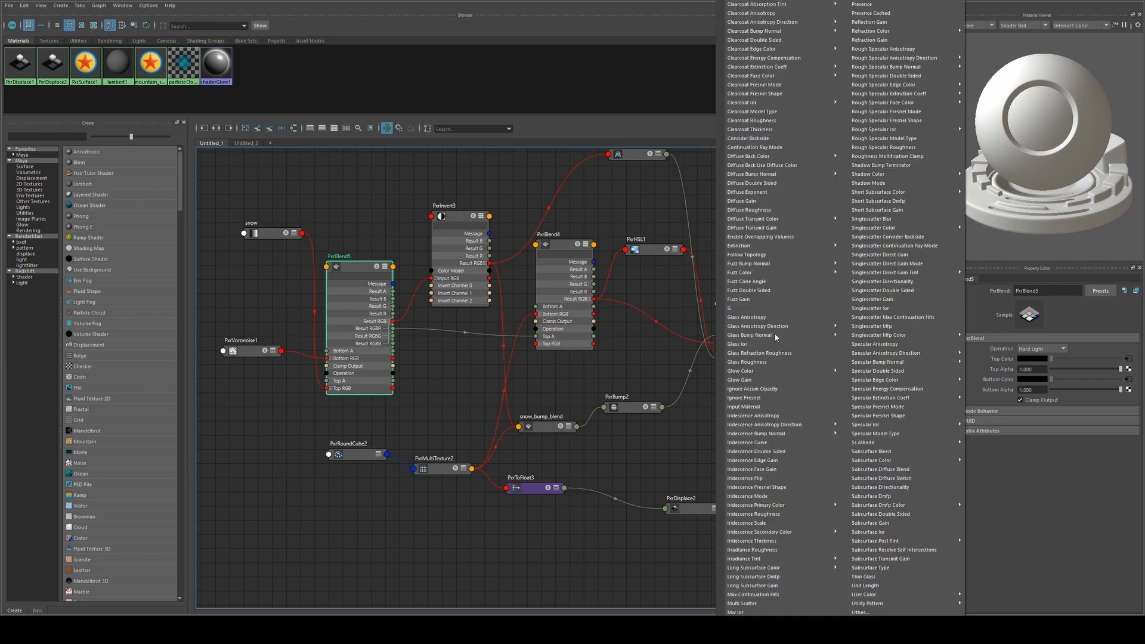
left_click(900, 299)
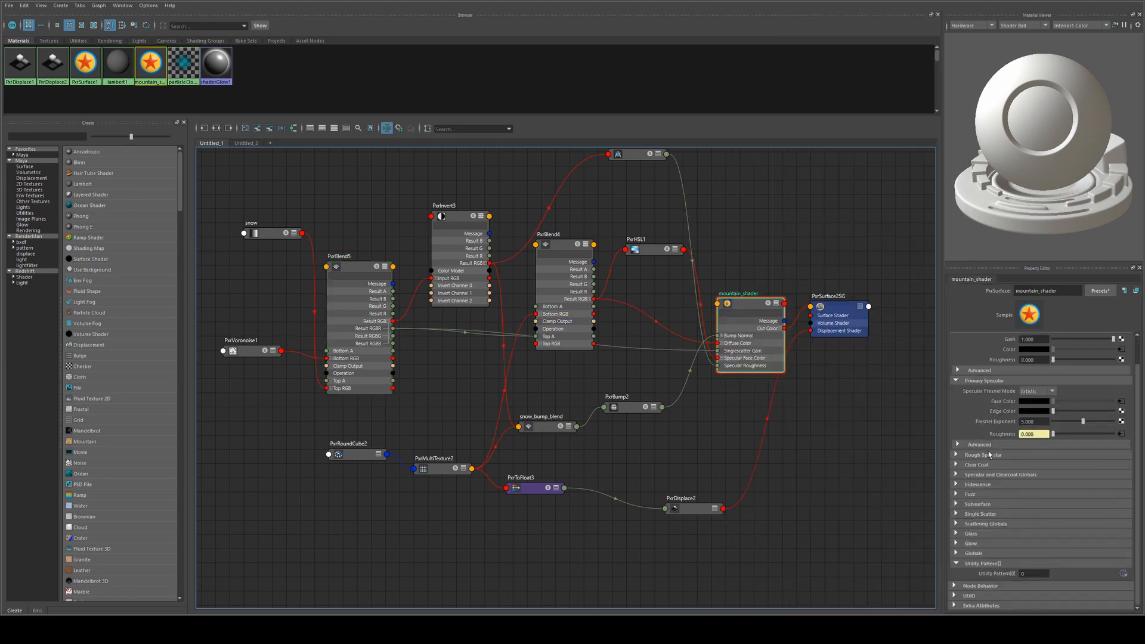
Step: Set mountain_shader's Single Scatter Mean Free Path Color to white and view the newest render in the catalog
left_click(977, 516)
scroll(991, 488, "down", 3)
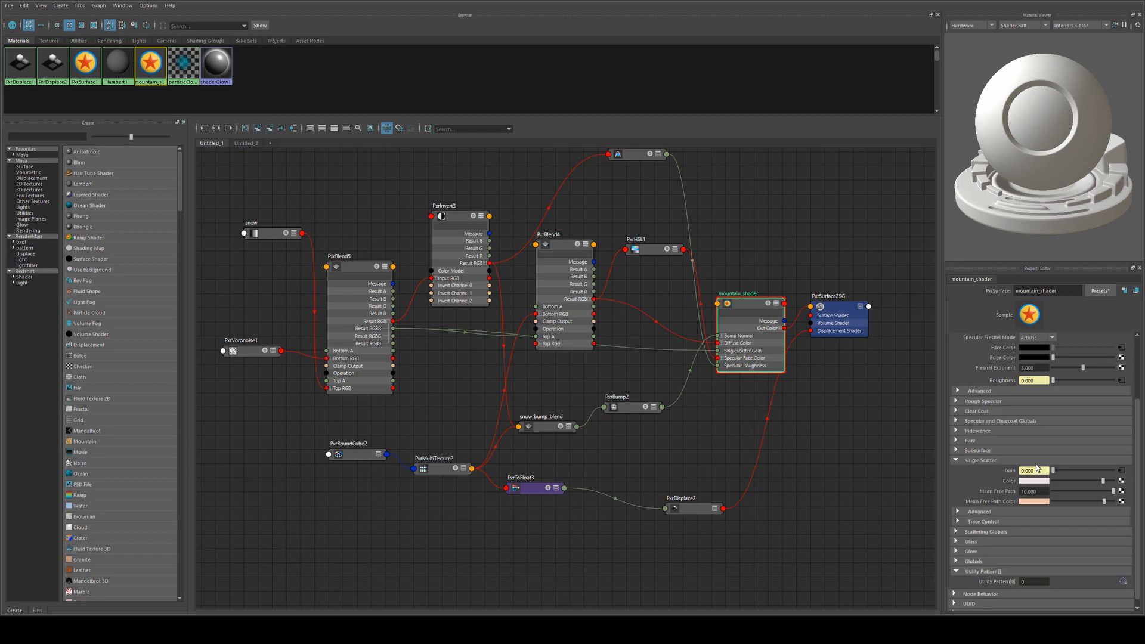
left_click(1044, 503)
left_click(1046, 502)
left_click_drag(1042, 493, 1018, 493)
left_click(685, 456)
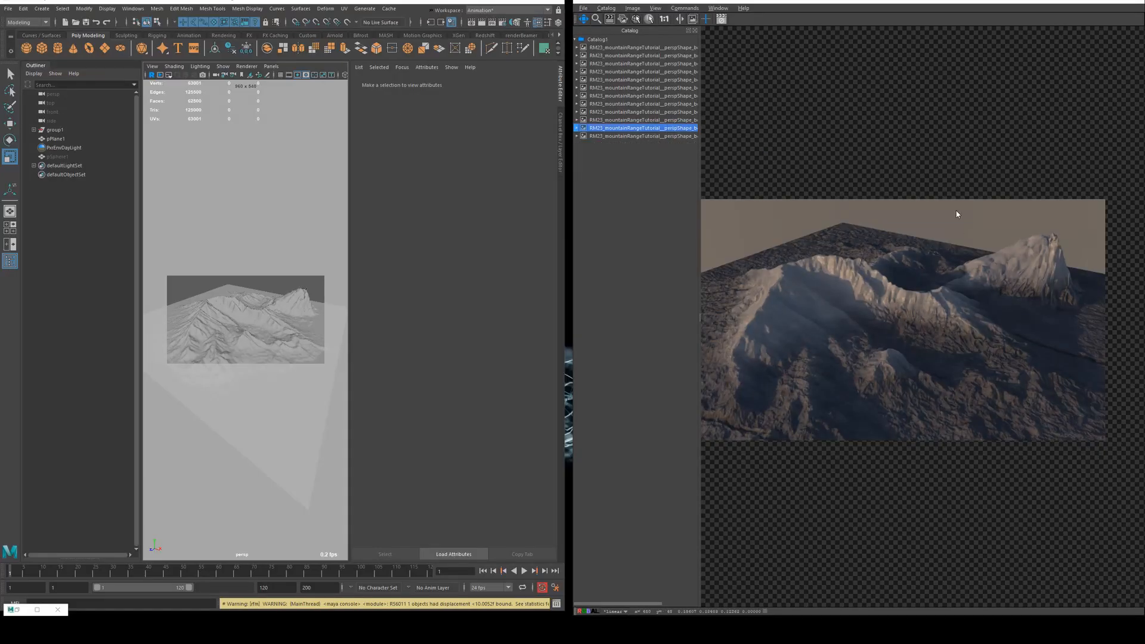
left_click(673, 137)
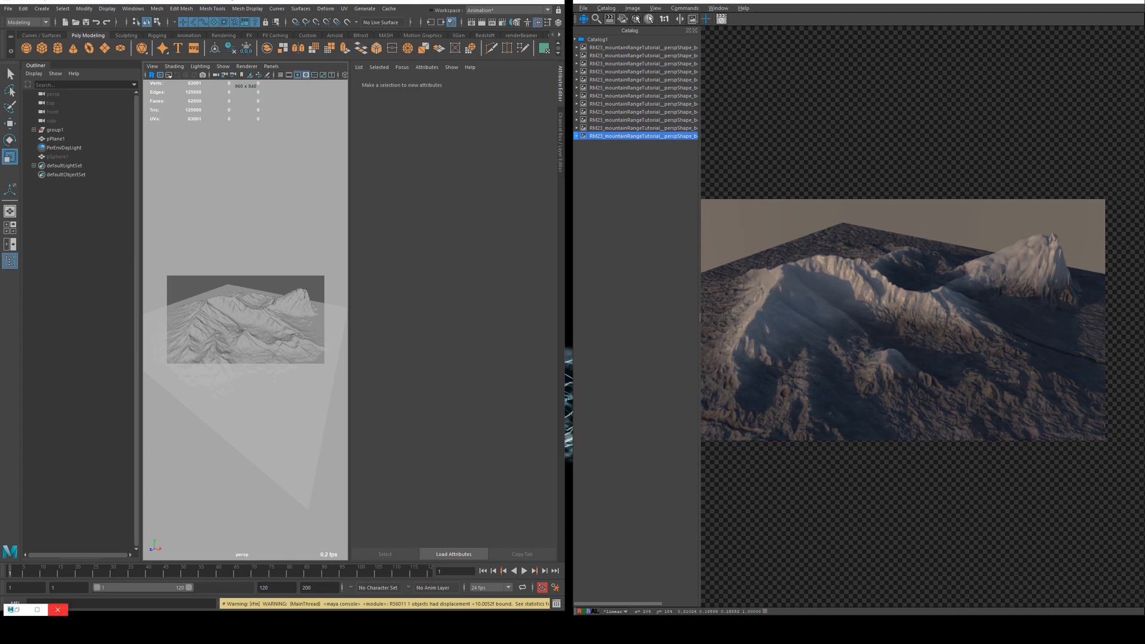
Step: Reopen the Hypershade, move PxrBlend5 down and connect its Result RGBR to mountain_shader's Glow Gain
left_click(18, 610)
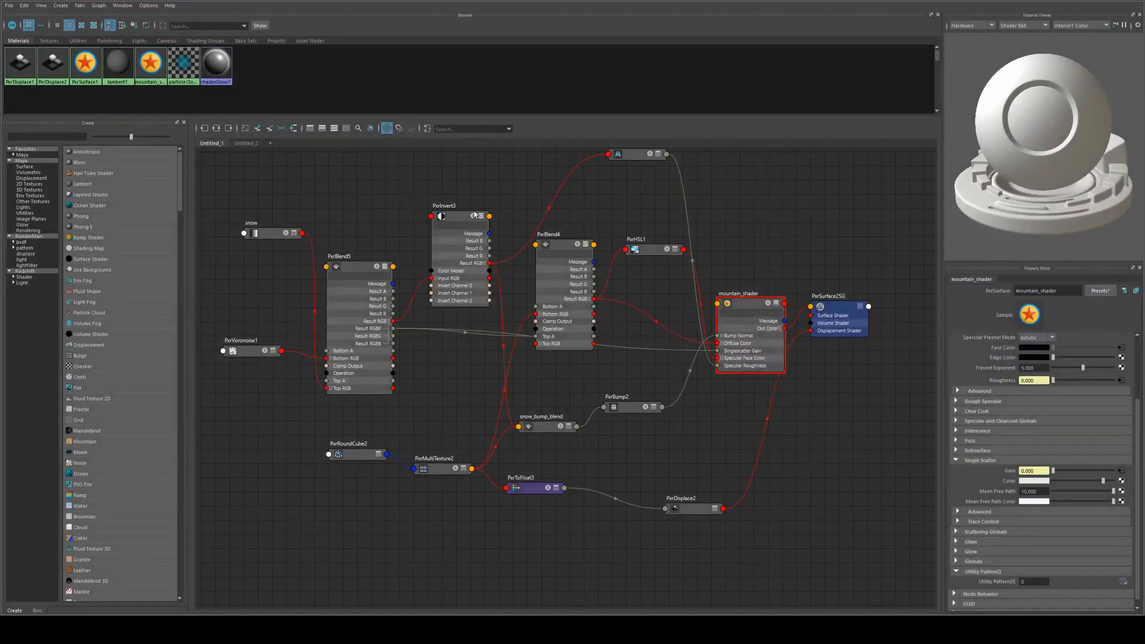
middle_click_drag(529, 212, 514, 240, "alt")
left_click_drag(345, 293, 344, 317)
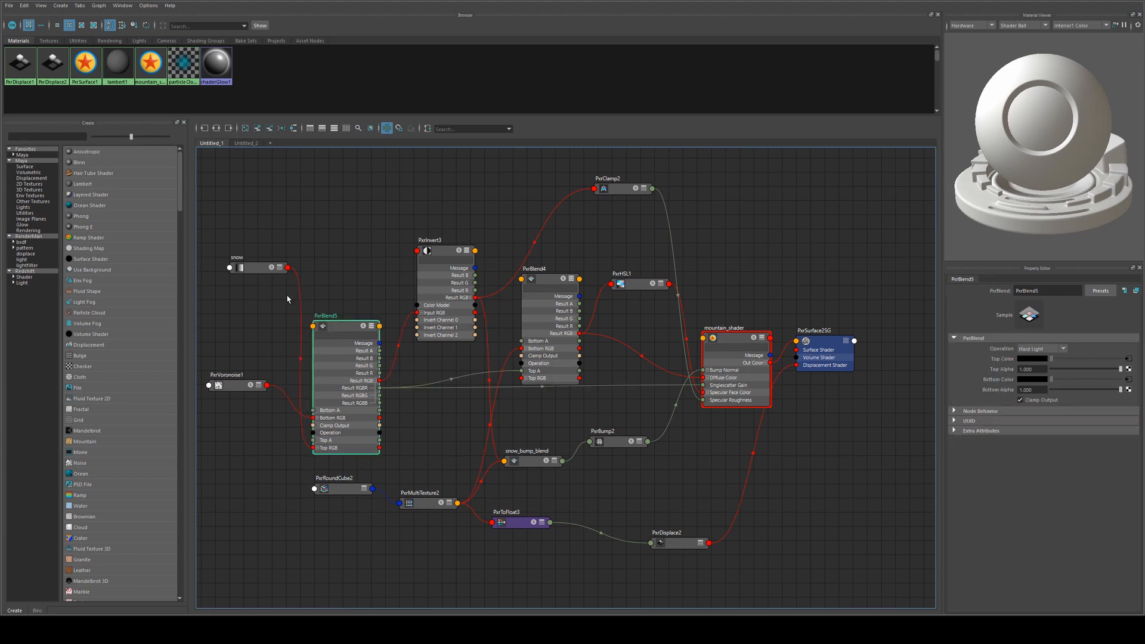
left_click_drag(379, 387, 703, 341)
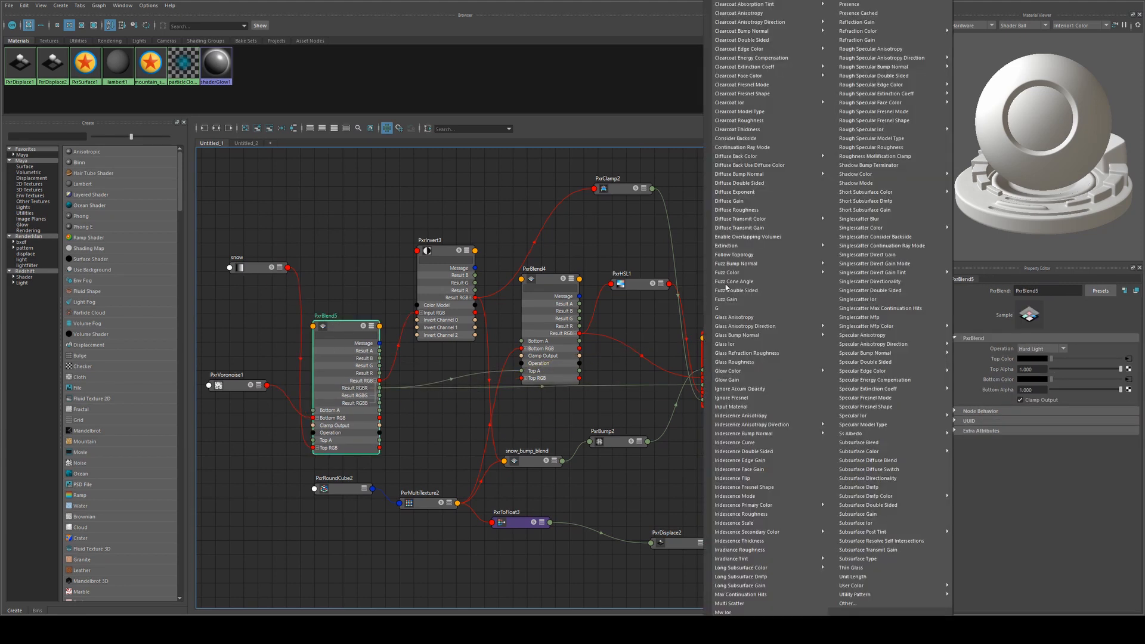
left_click(749, 381)
left_click(750, 382)
Step: Darken mountain_shader's Glow Color from white to a dark grey
scroll(1073, 543, "down", 2)
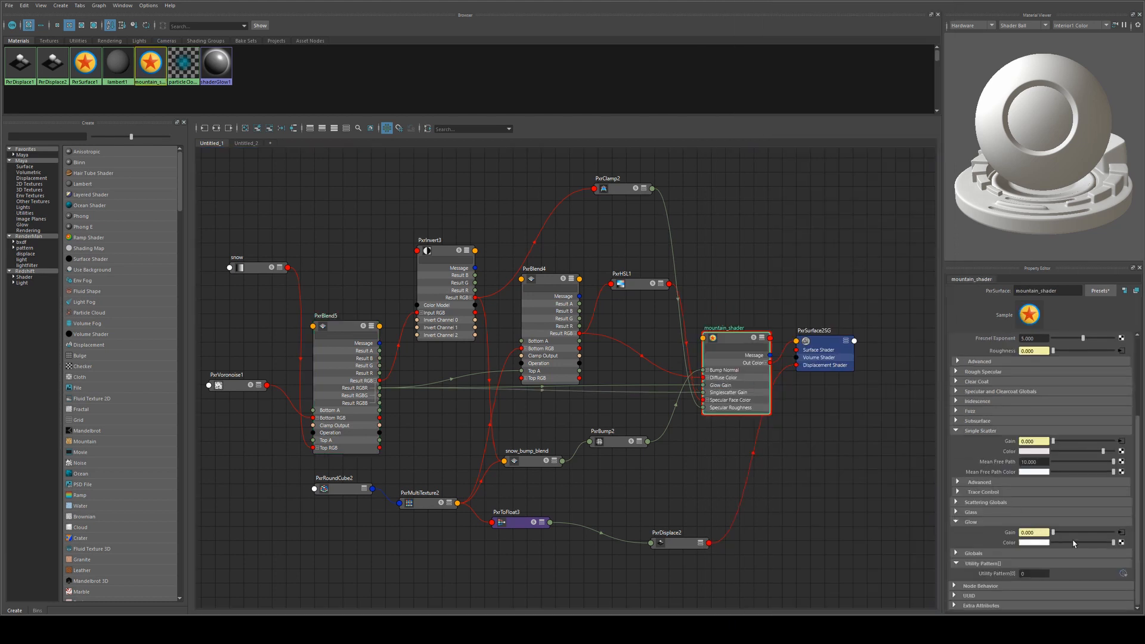
left_click(1037, 543)
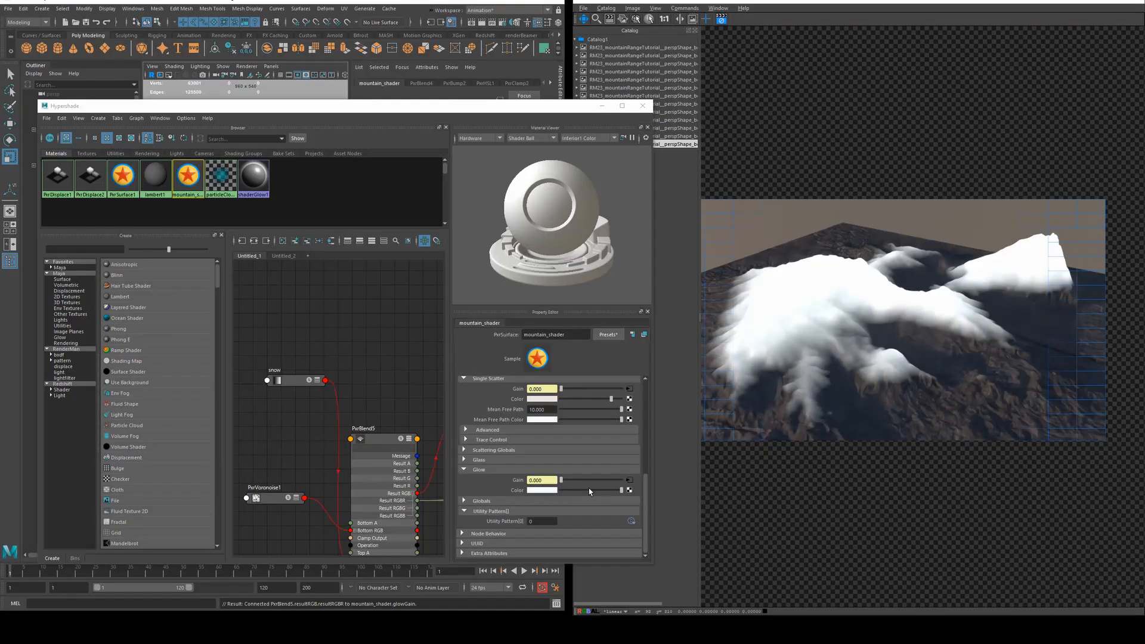
left_click_drag(605, 491, 574, 491)
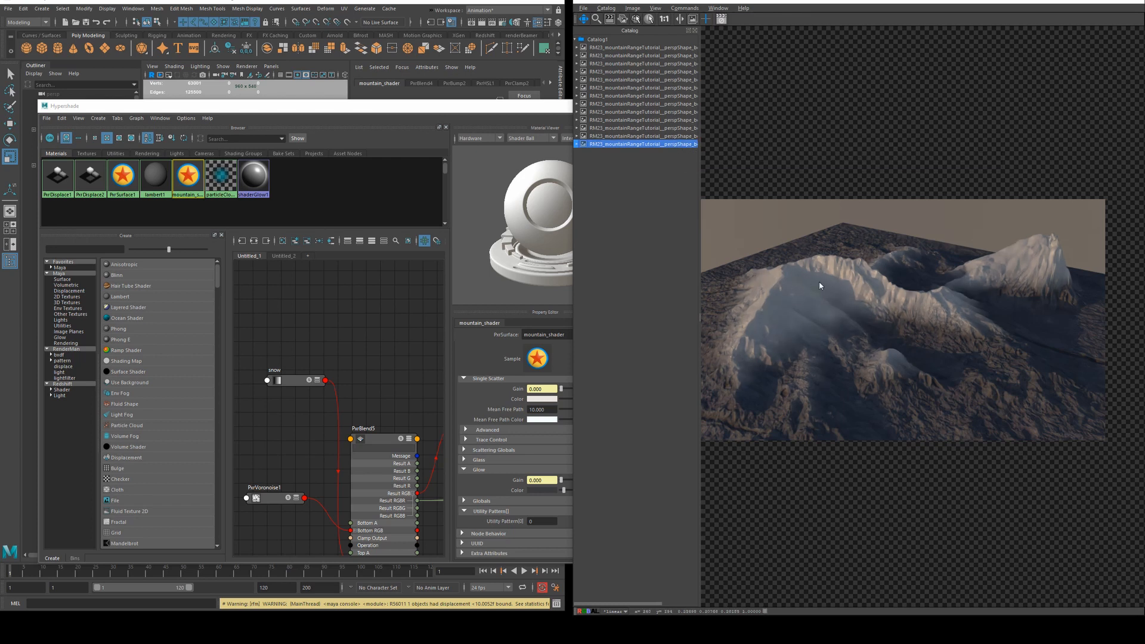
Step: Compare the renders made before single scatter, with single scatter and with glow in the image catalog
left_click(672, 137)
left_click(680, 128)
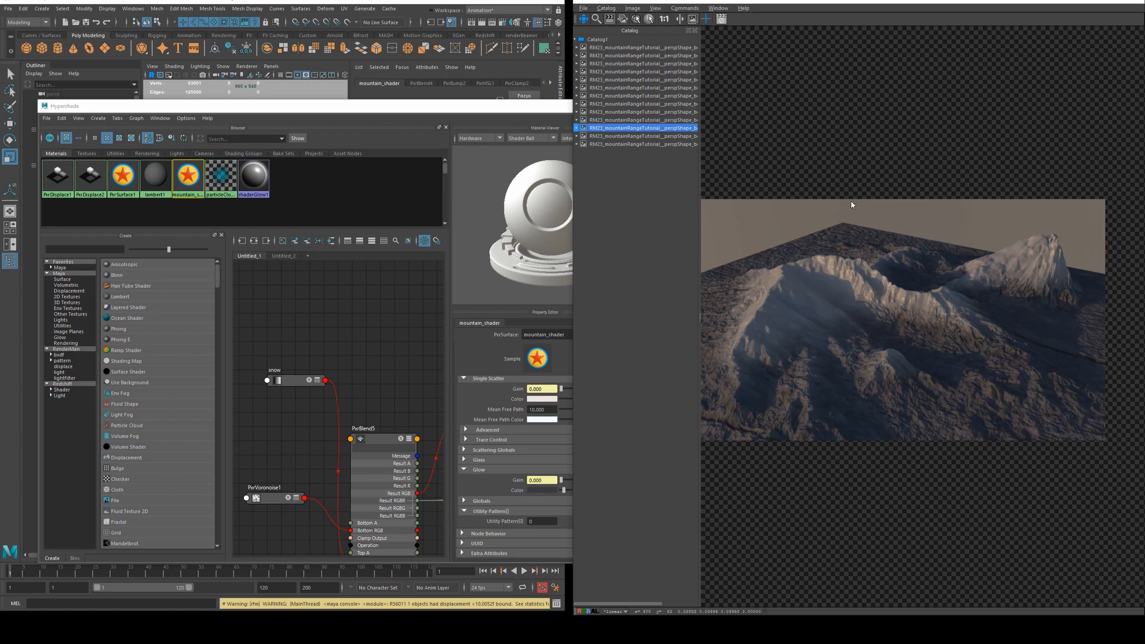
left_click(669, 136)
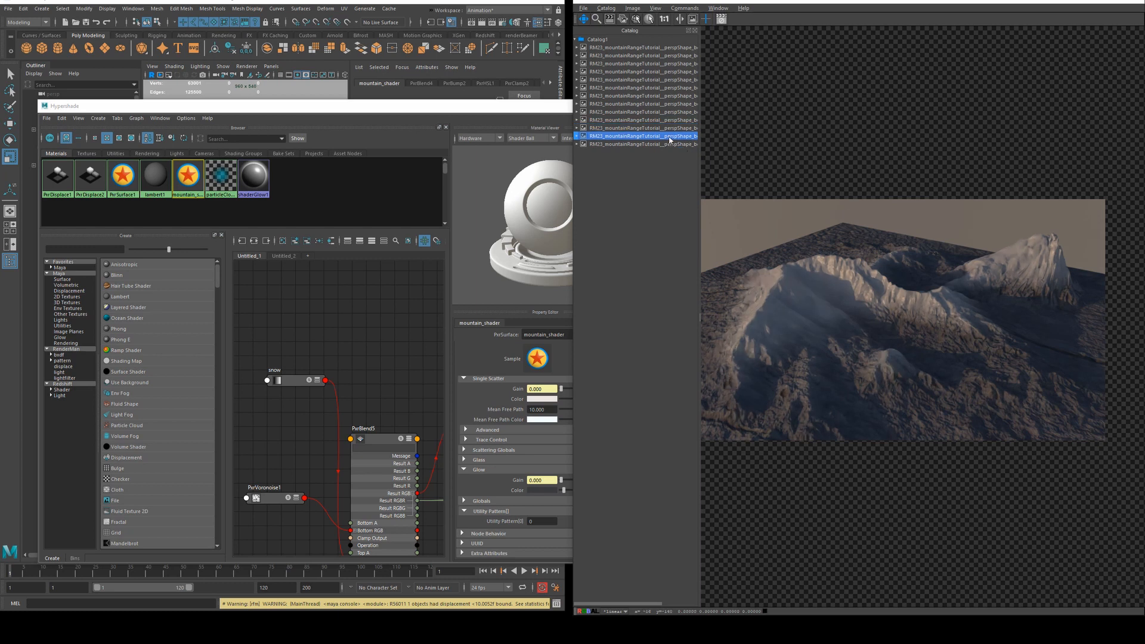
left_click(667, 144)
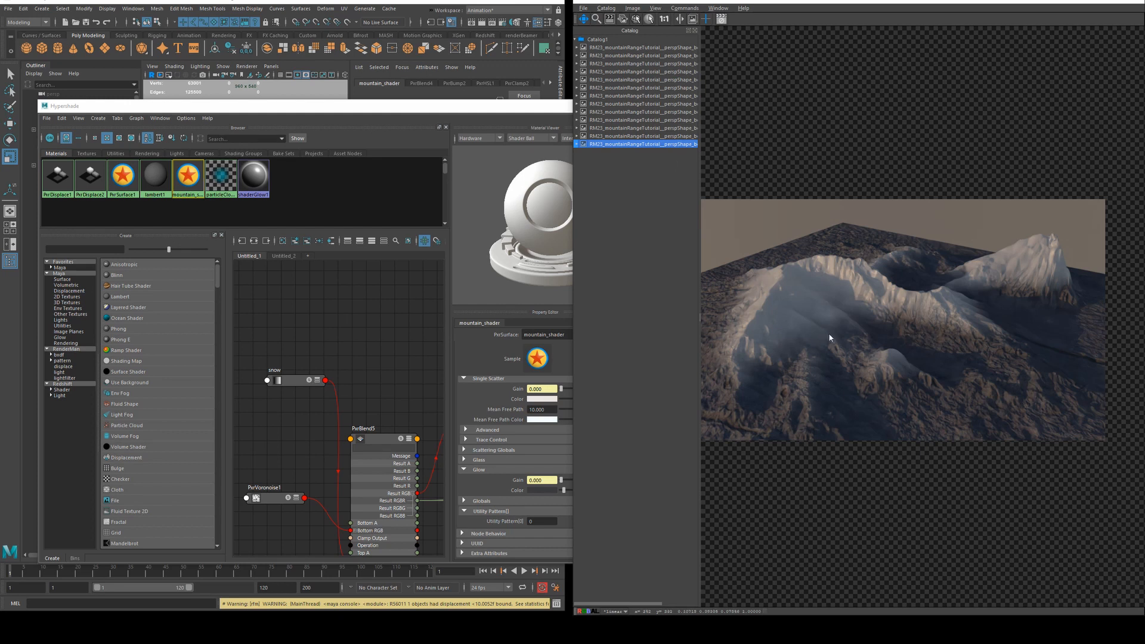